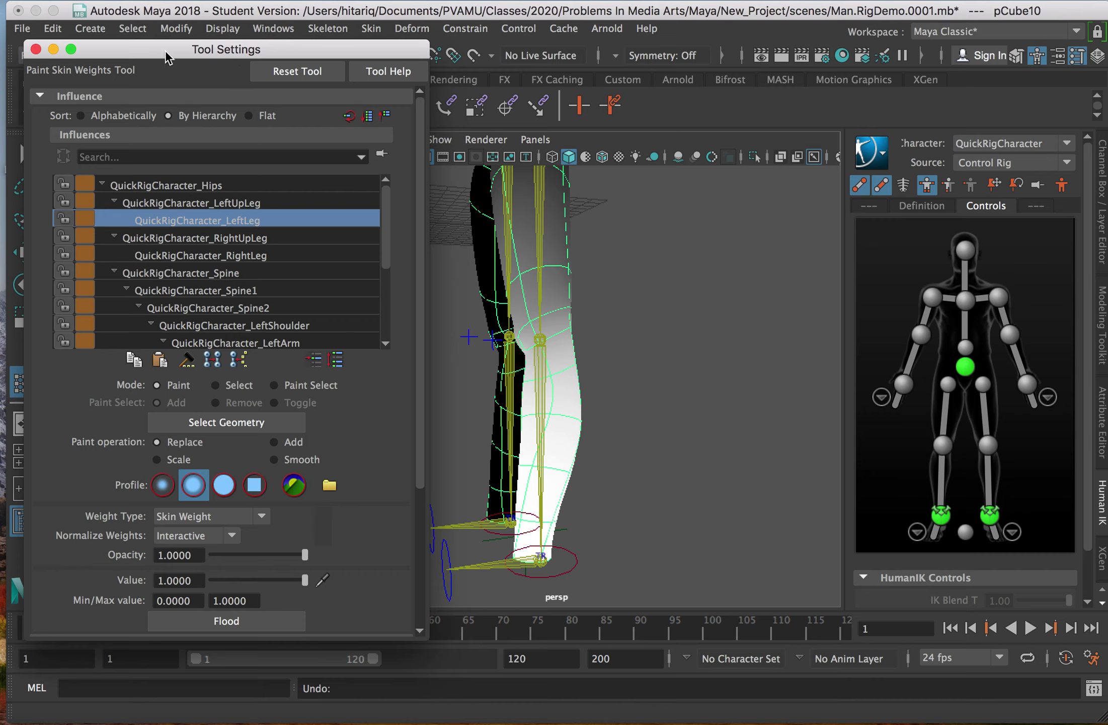
- Examine the weight maps of the QuickRigCharacter influences from Hips through the legs to Spine2, ending on LeftUpLeg
left_click(237, 199)
left_click(236, 183)
left_click(222, 202)
left_click(214, 219)
left_click(211, 238)
left_click(212, 249)
left_click(213, 271)
left_click(216, 286)
left_click(224, 308)
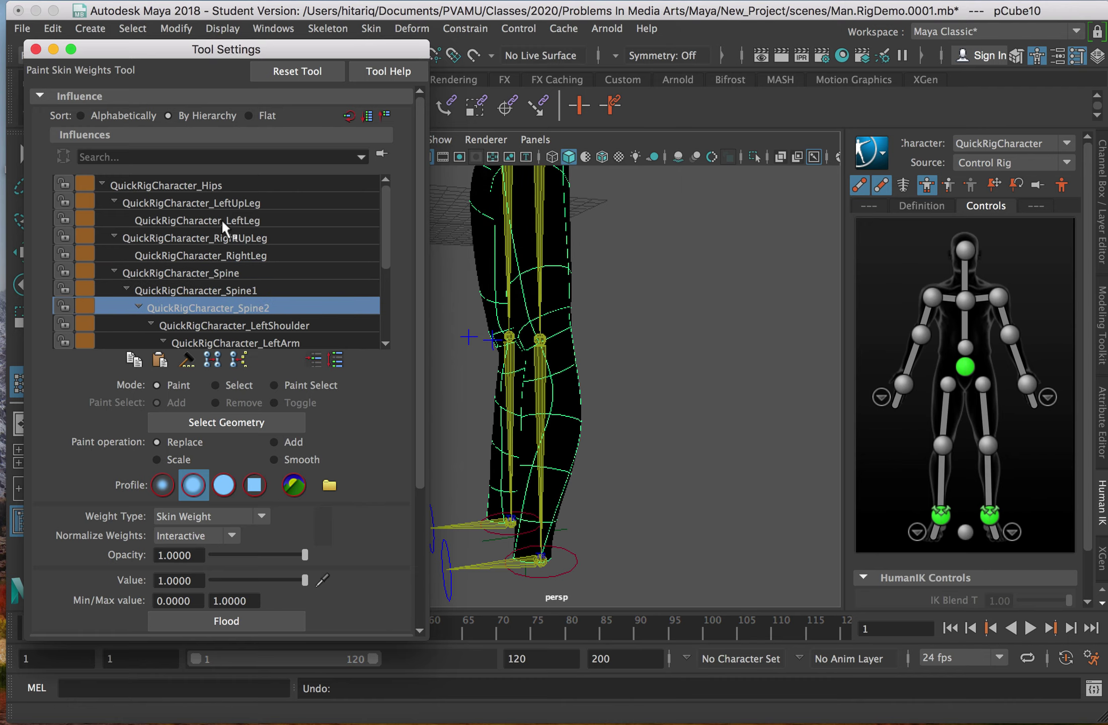
left_click(224, 186)
left_click(199, 201)
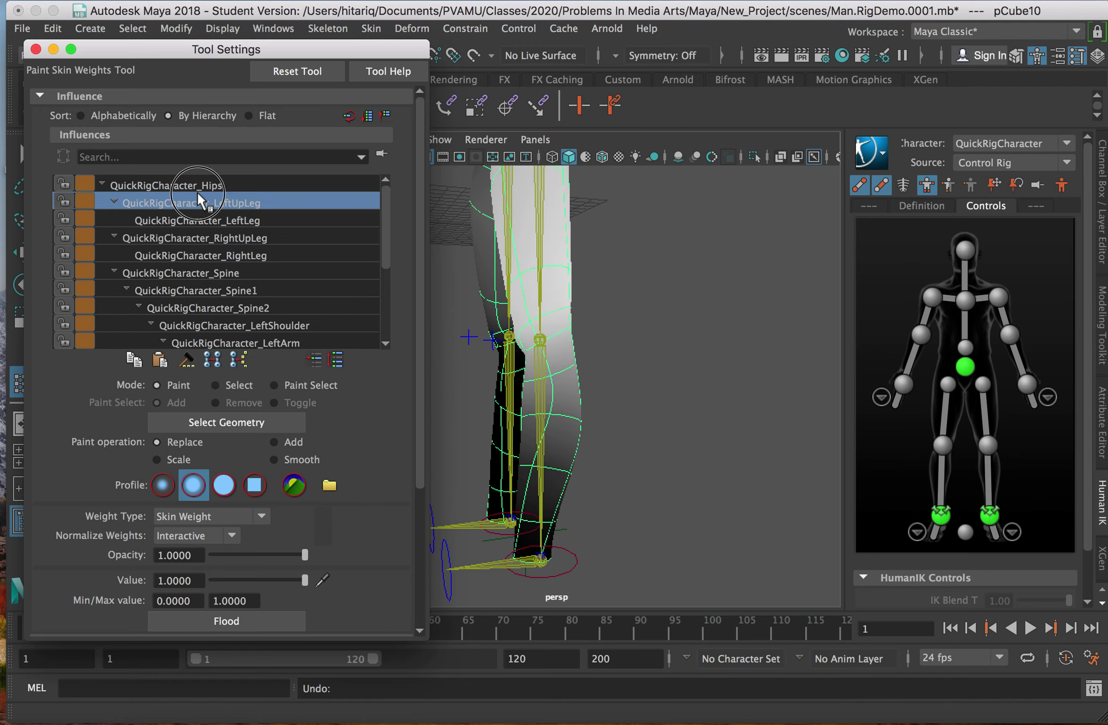
- Paint the QuickRigCharacter_LeftLeg influence at value 0 over the front, side and back of the left thigh
left_click_drag(229, 58, 579, 117)
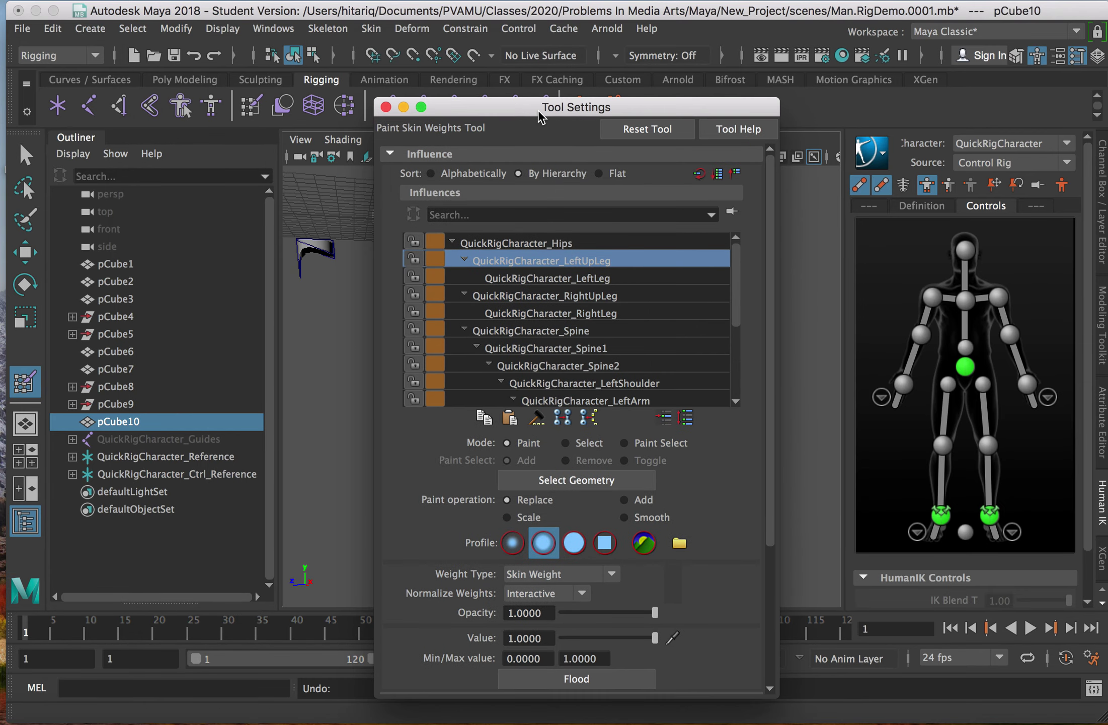
left_click_drag(537, 107, 229, 90)
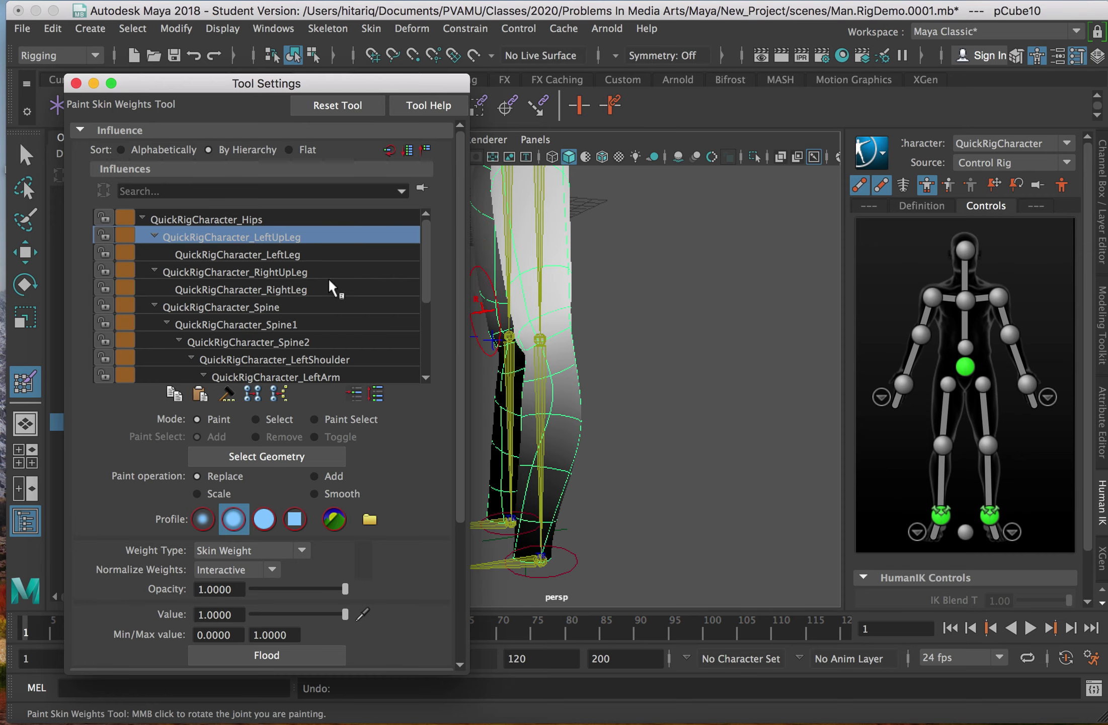
left_click(302, 255)
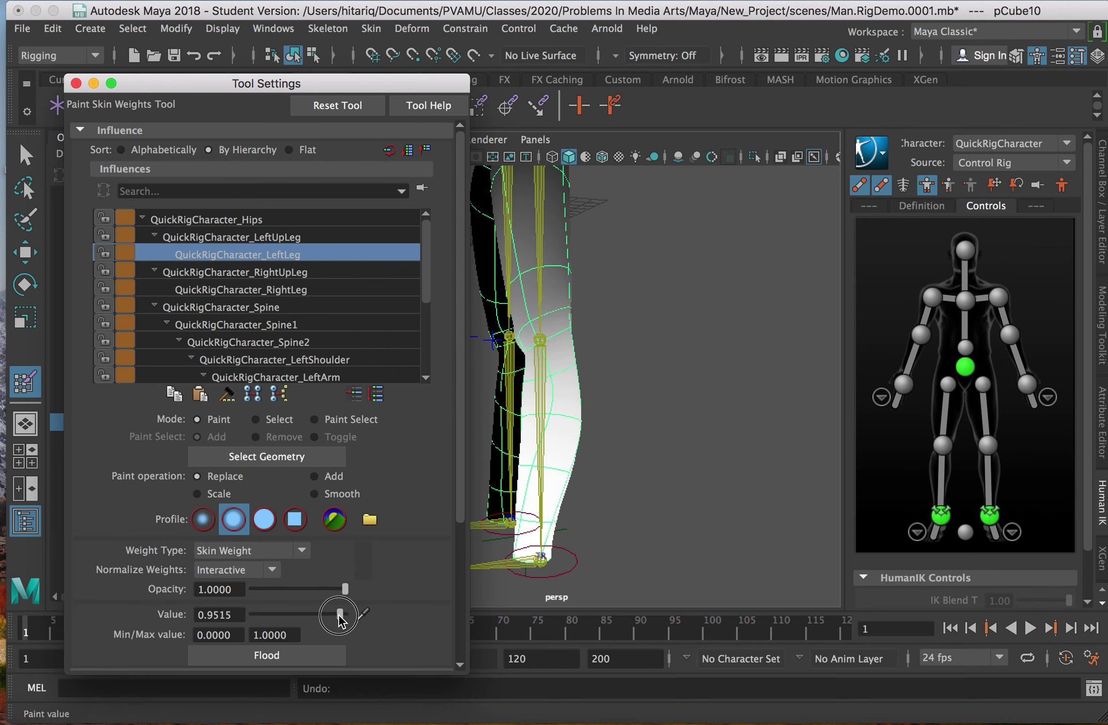
left_click(533, 244)
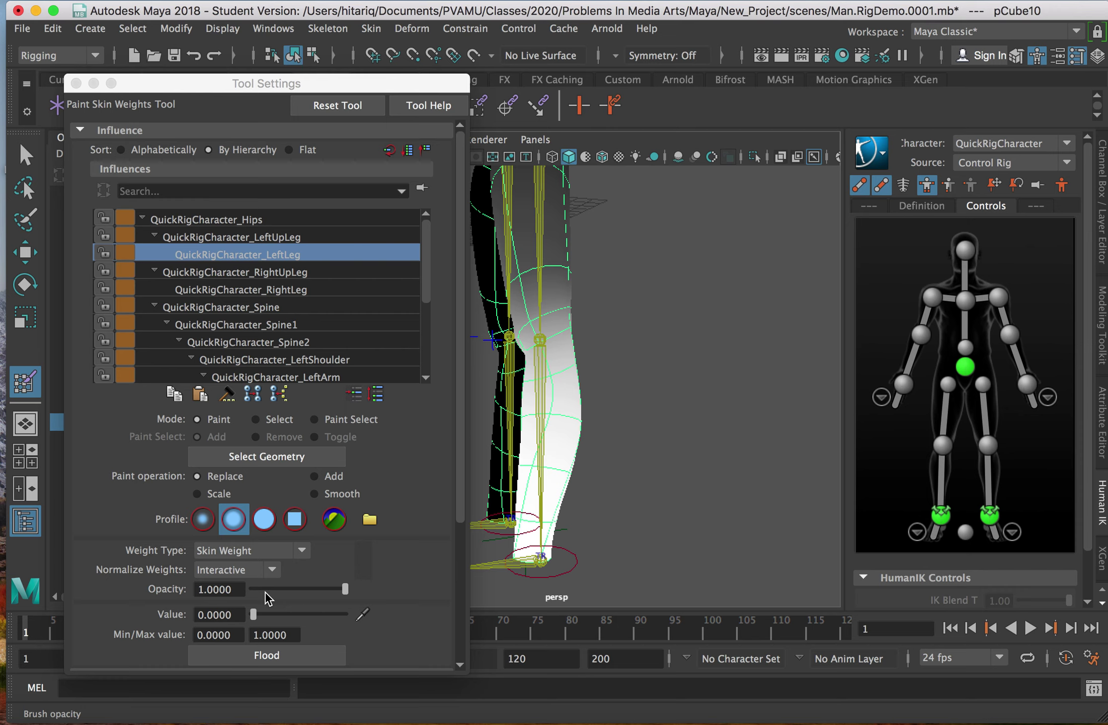
middle_click_drag(744, 247, 816, 319, "alt")
left_click_drag(610, 328, 609, 275)
mouse_move(603, 375)
left_mouse_down()
mouse_move(606, 340)
mouse_move(635, 333)
mouse_move(640, 247)
left_mouse_up()
mouse_move(622, 350)
left_mouse_down("alt")
mouse_move(729, 373)
mouse_move(798, 352)
left_mouse_up("alt")
mouse_move(569, 237)
left_mouse_down()
mouse_move(538, 278)
mouse_move(551, 265)
left_mouse_up()
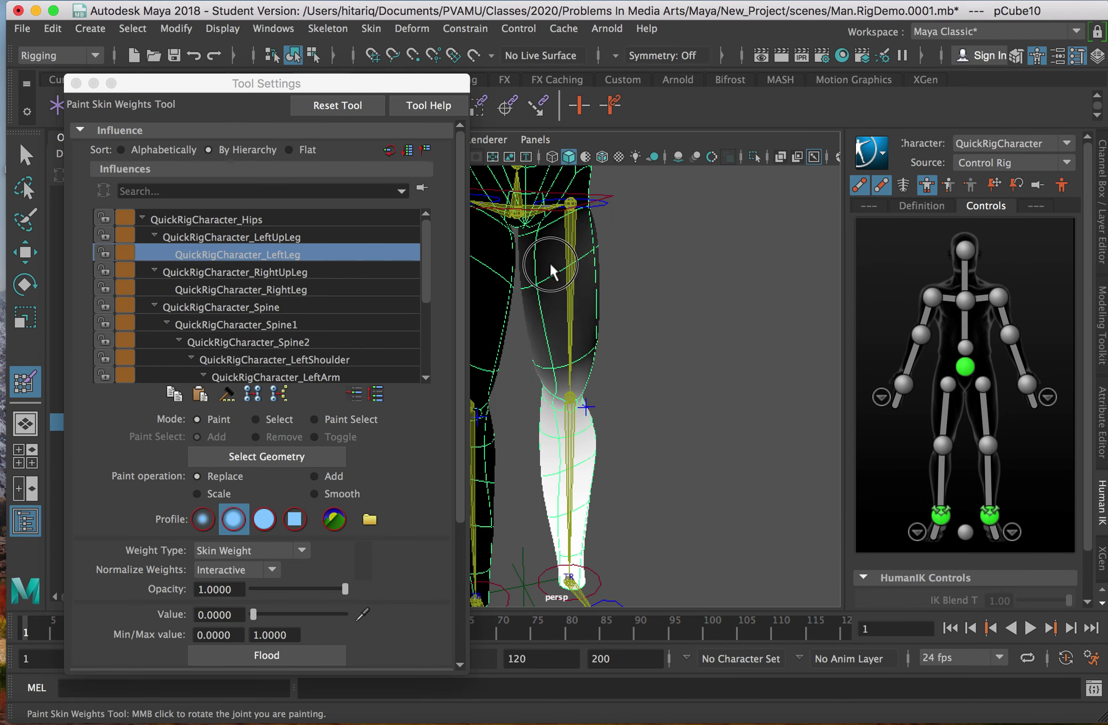
left_click_drag(697, 268, 388, 267, "alt")
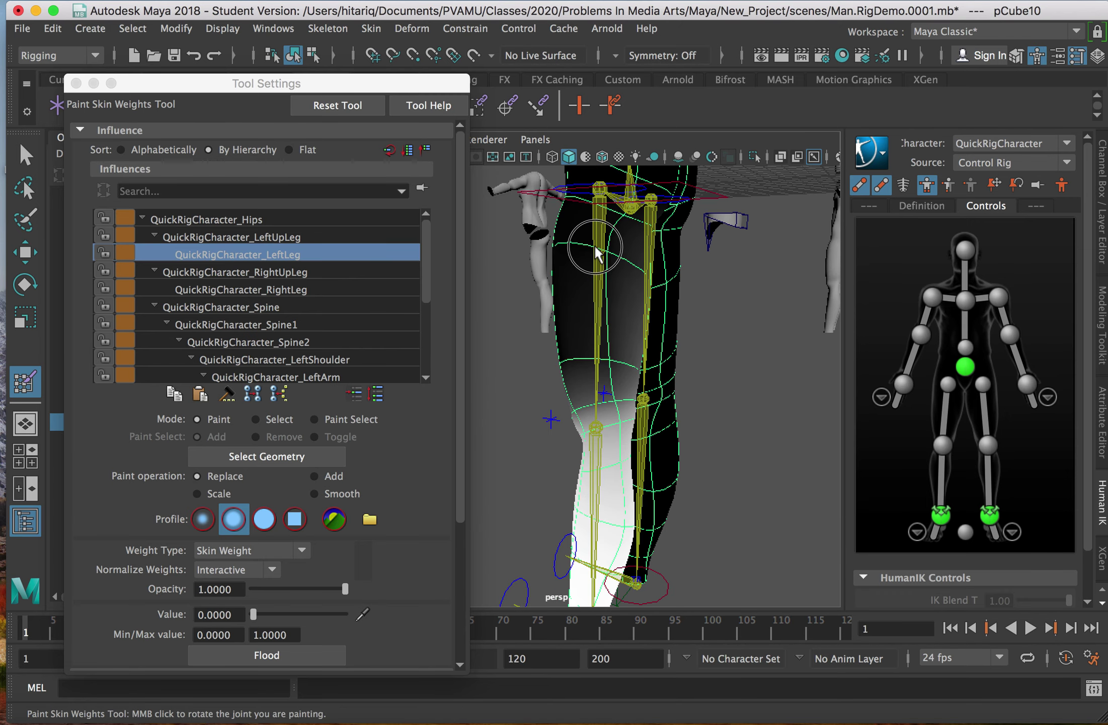
mouse_move(729, 348)
left_mouse_down("alt")
mouse_move(604, 322)
mouse_move(683, 313)
mouse_move(593, 315)
left_mouse_up("alt")
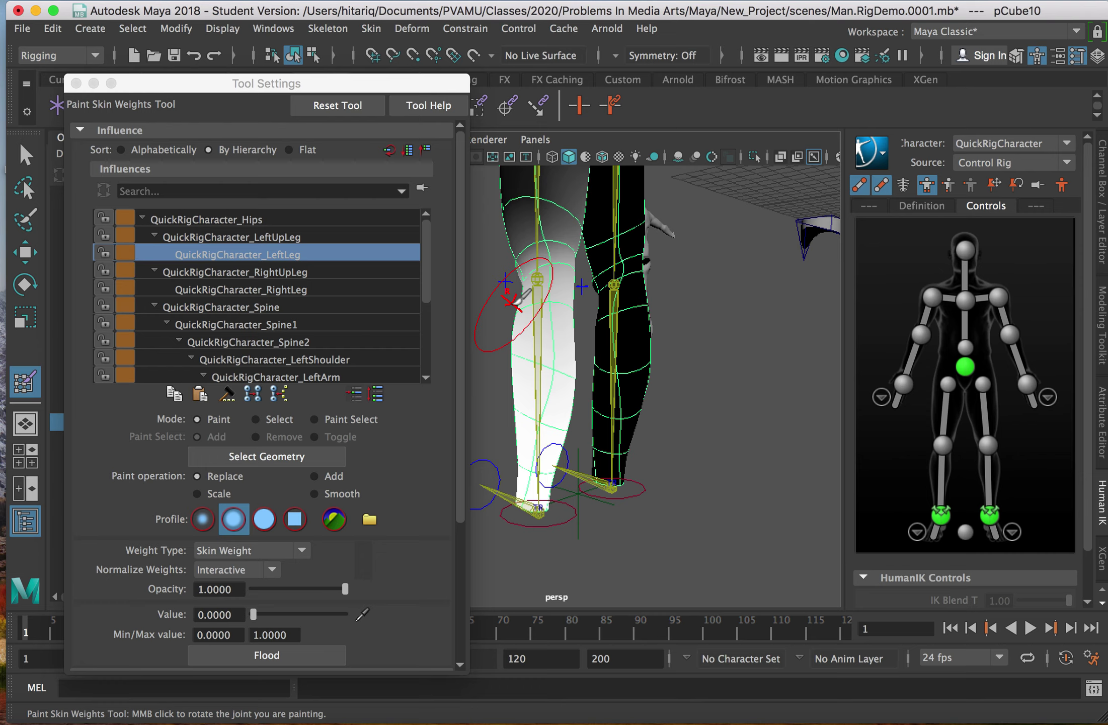
- Check the LeftUpLeg weights around the left knee, and remove more LeftLeg influence from just above the knee at value 0
left_click(287, 237)
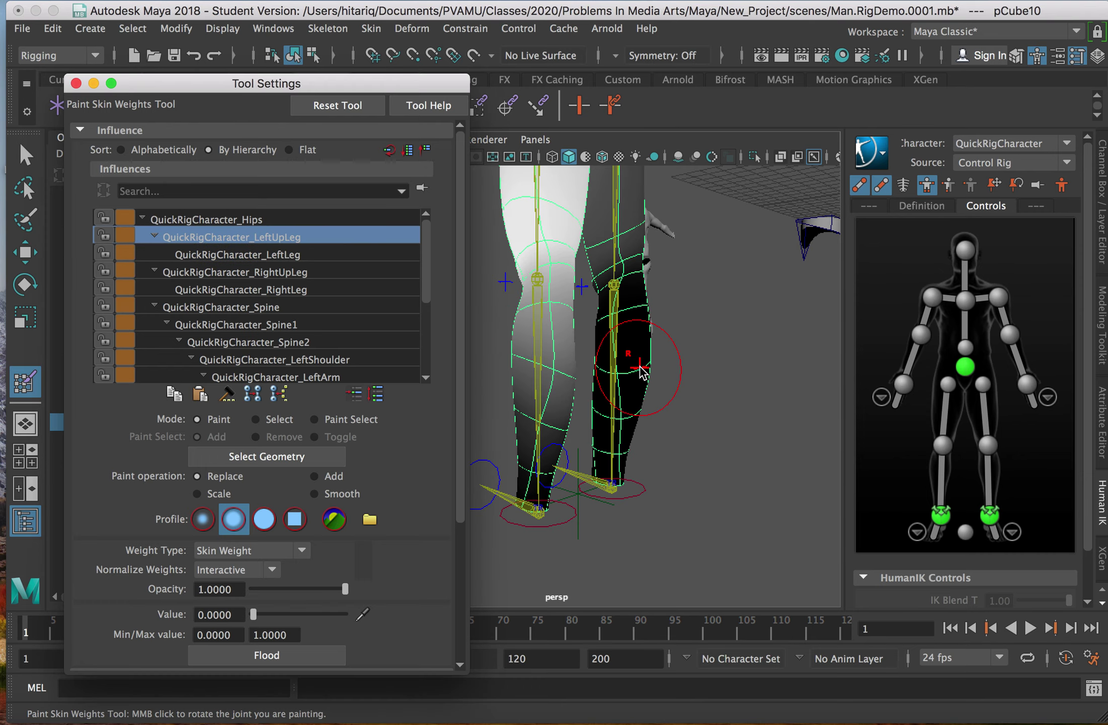
left_click_drag(624, 406, 712, 435, "alt")
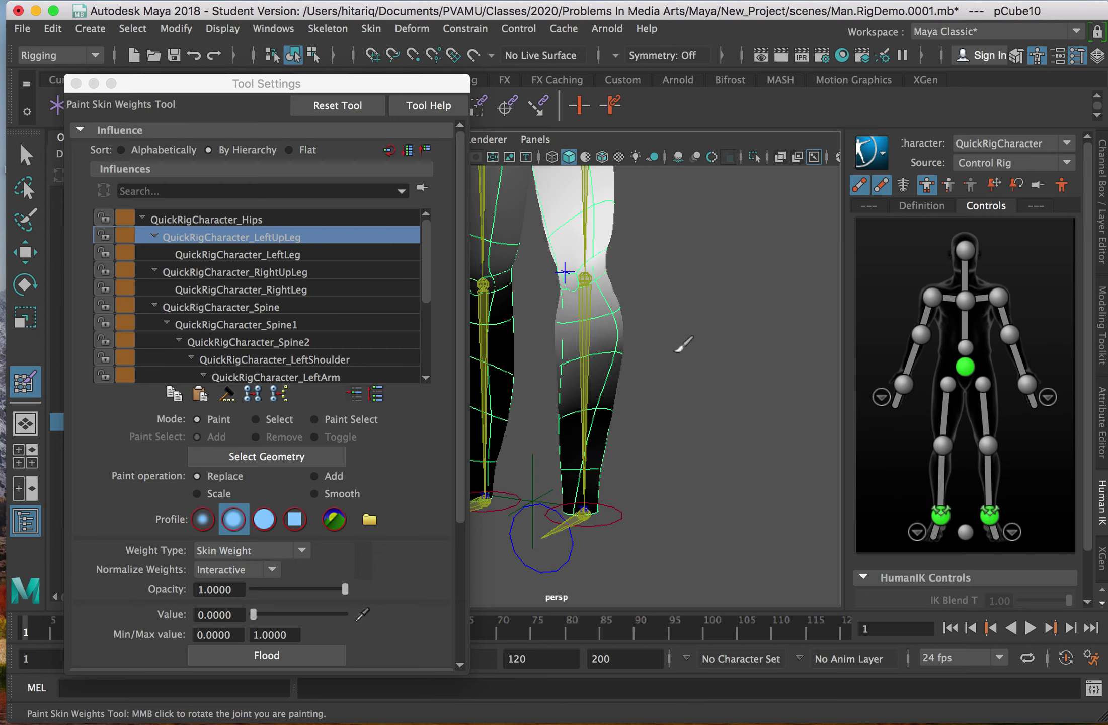
left_click_drag(715, 446, 264, 306, "alt")
left_click(262, 255)
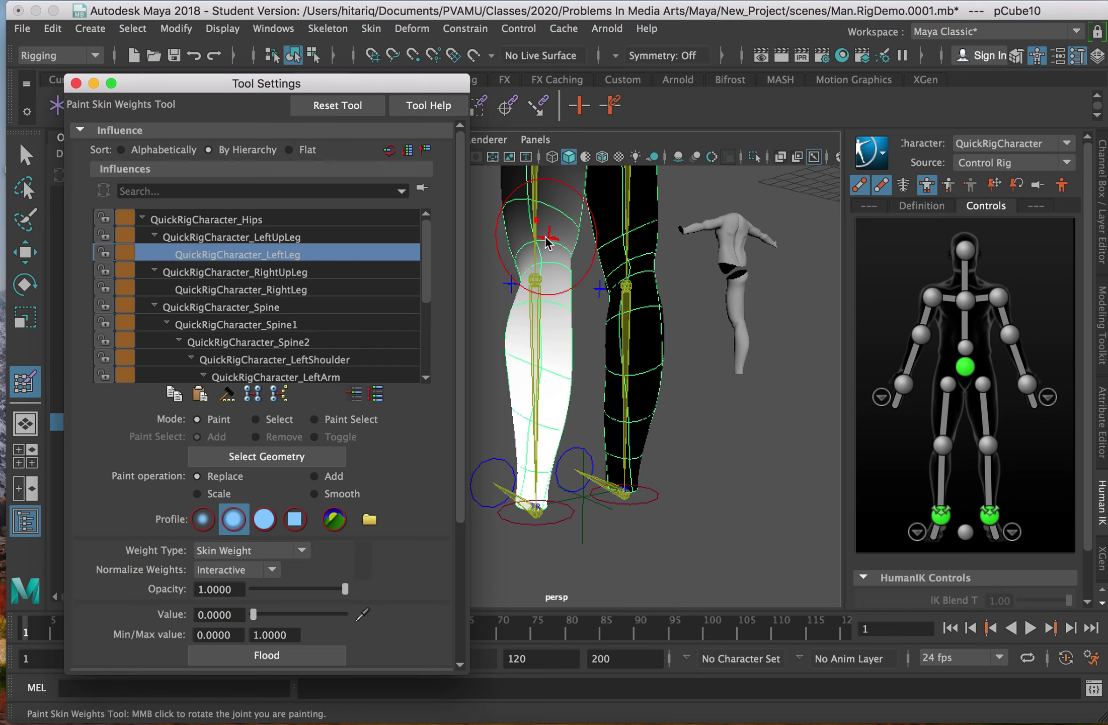
middle_click_drag(668, 305, 677, 408, "alt")
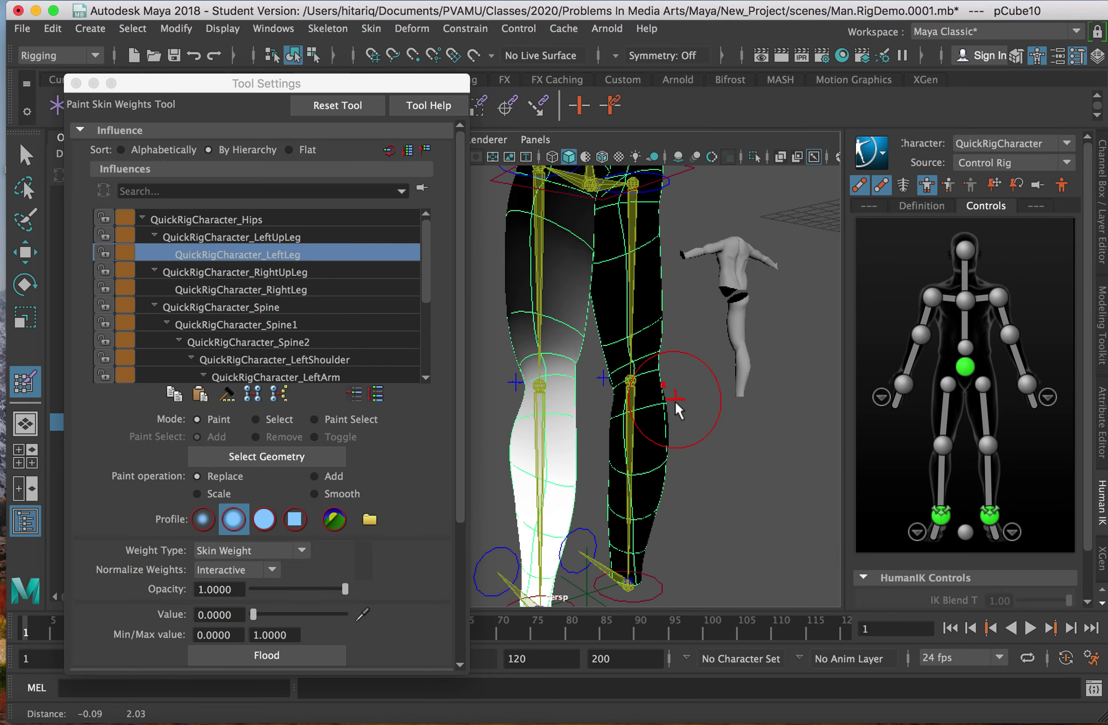
left_click_drag(687, 390, 553, 370, "alt")
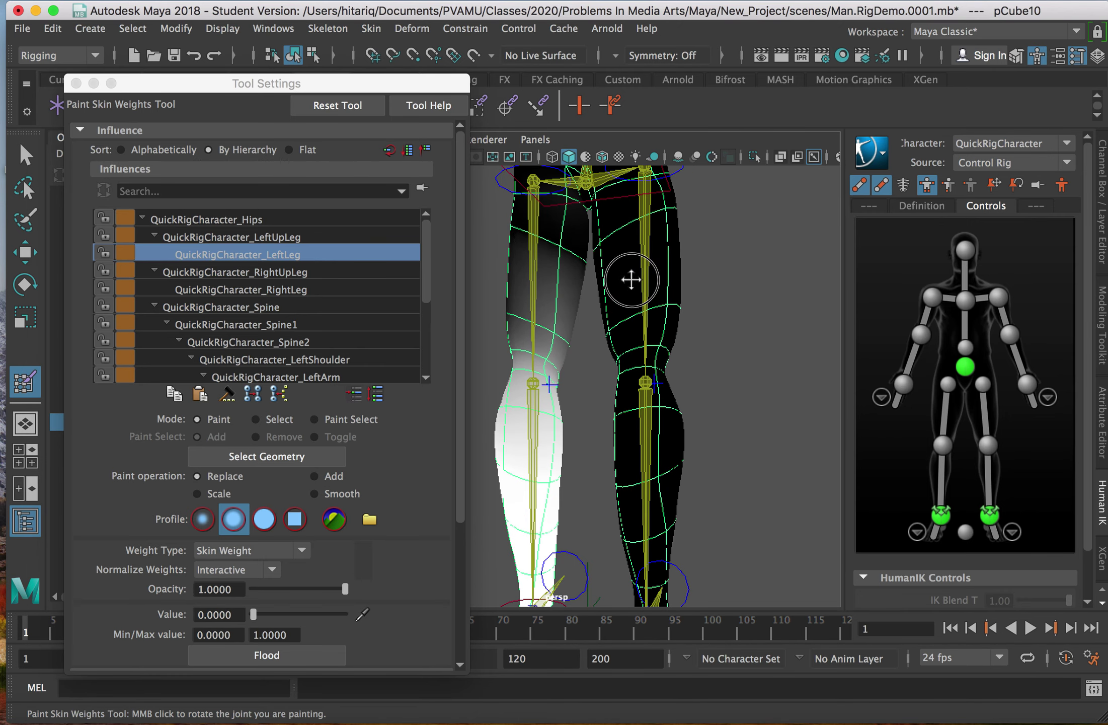
left_click_drag(552, 273, 544, 289)
left_click_drag(669, 332, 831, 355, "alt")
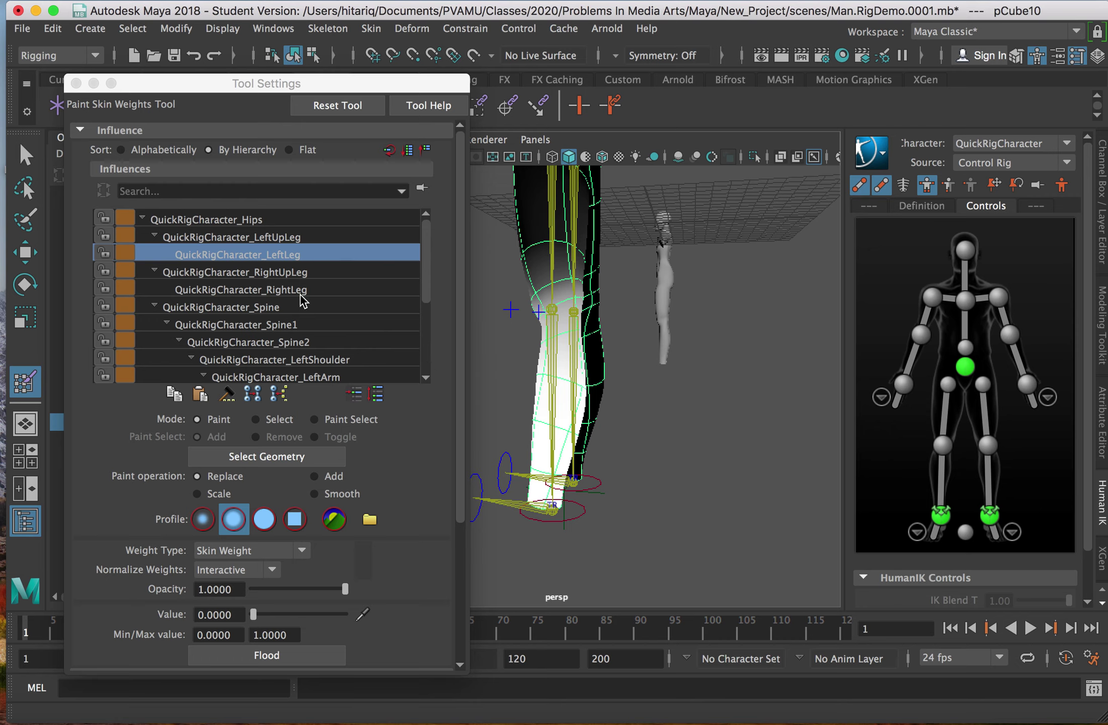
left_click_drag(584, 292, 532, 305)
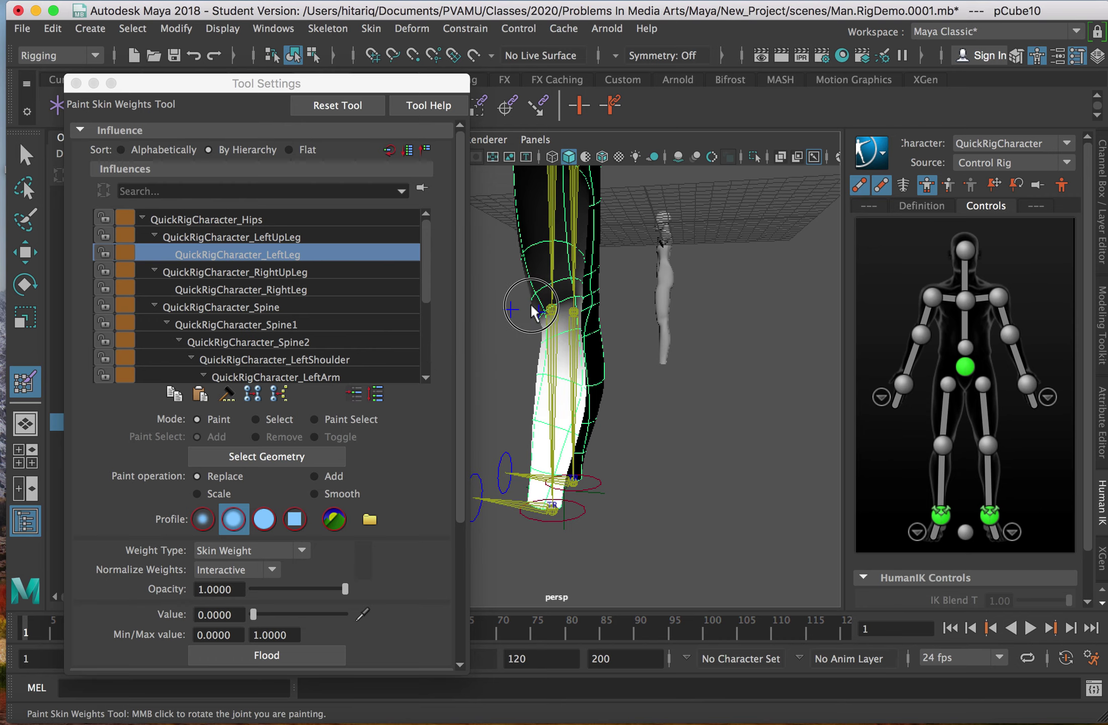
- Raise the left foot control with the Move tool to test the knee bend, and undo the move
mouse_move(702, 386)
left_mouse_down("alt")
mouse_move(533, 356)
mouse_move(683, 276)
mouse_move(737, 322)
mouse_move(644, 333)
mouse_move(651, 324)
mouse_move(655, 334)
left_mouse_up("alt")
key("w")
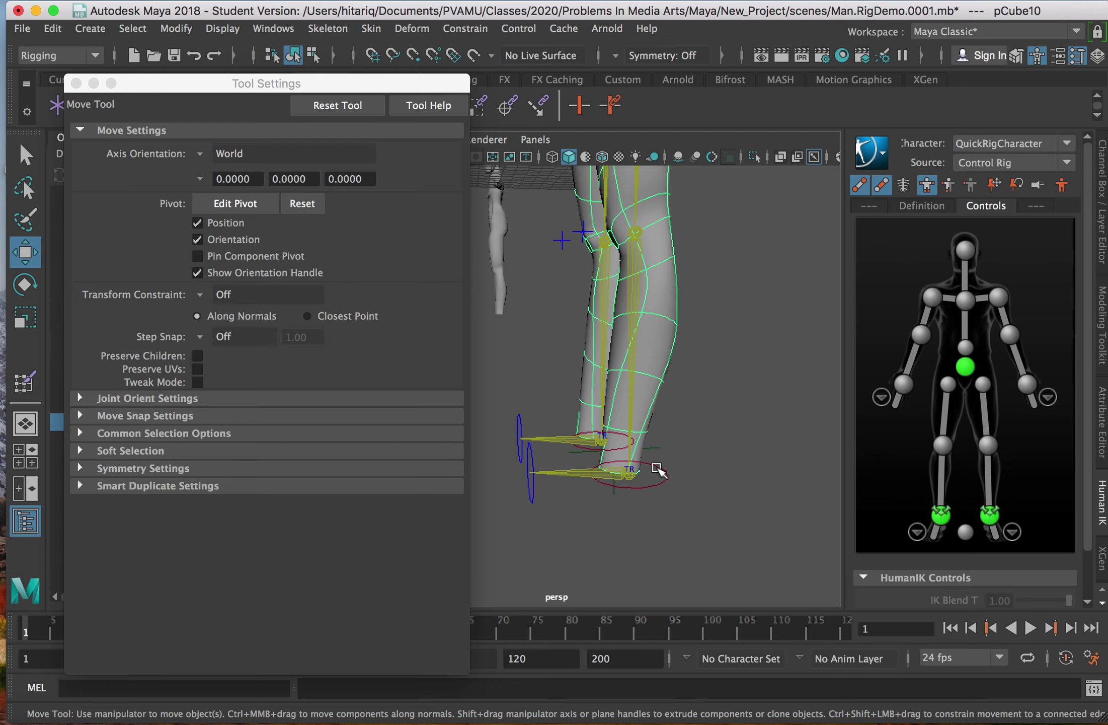
left_click(667, 471)
left_click_drag(634, 409, 608, 279)
middle_click_drag(645, 285, 722, 359, "alt")
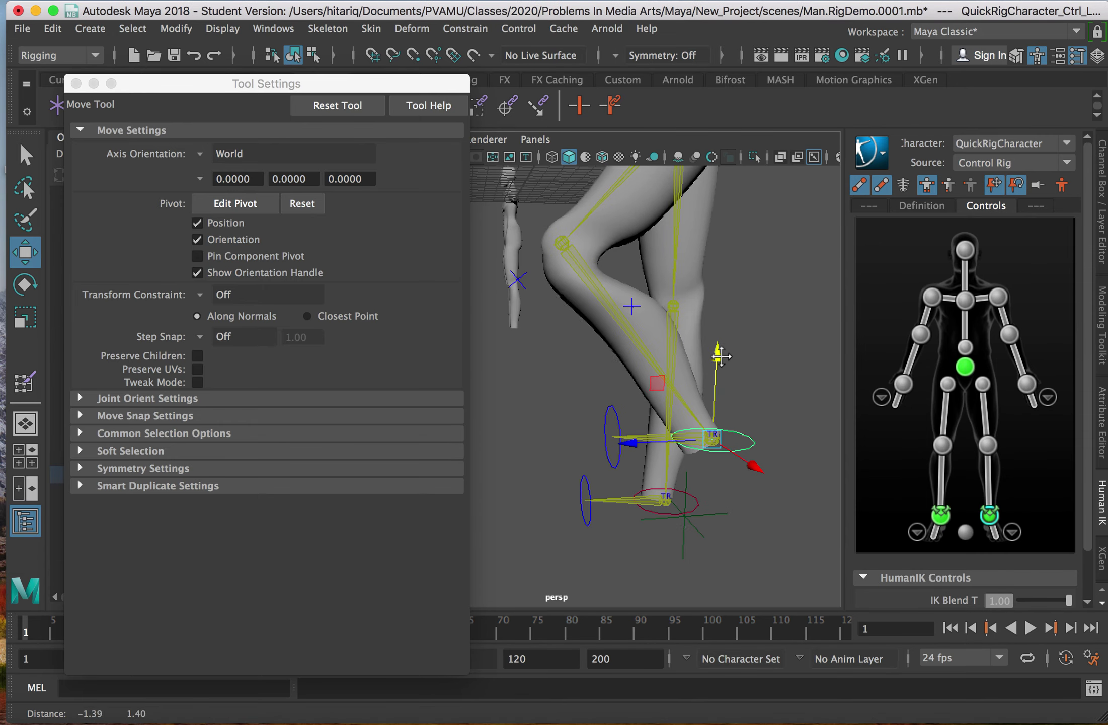
key("super+z")
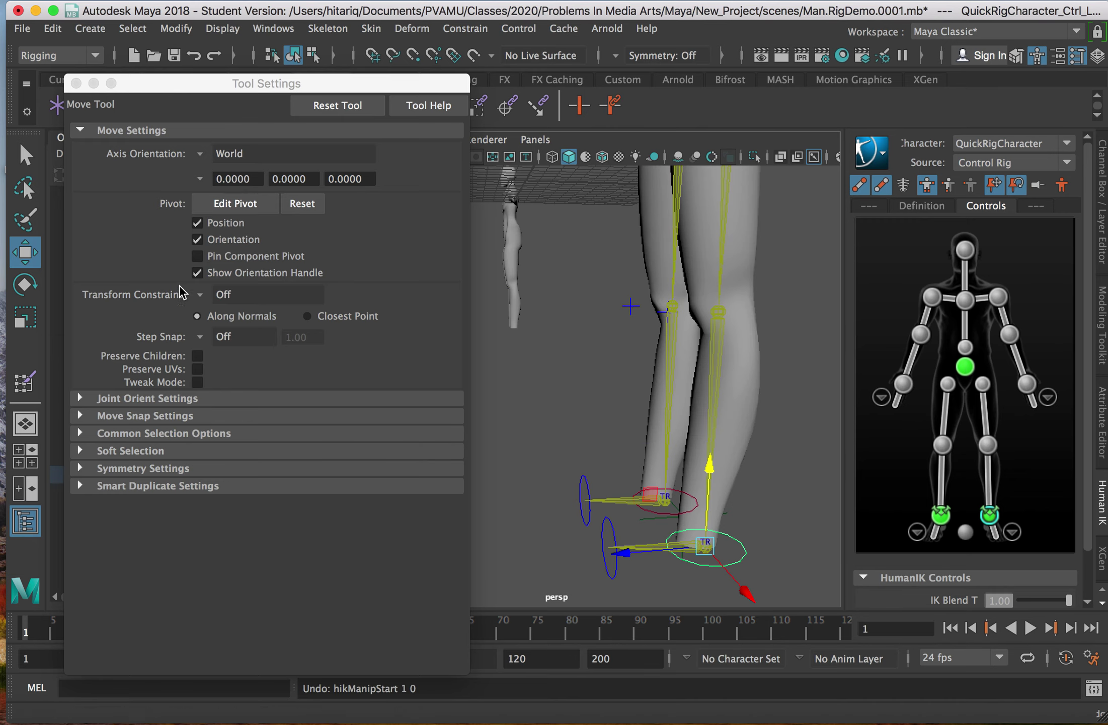
- Reselect the legs mesh and reopen the Paint Skin Weights tool with its options
left_click(708, 225)
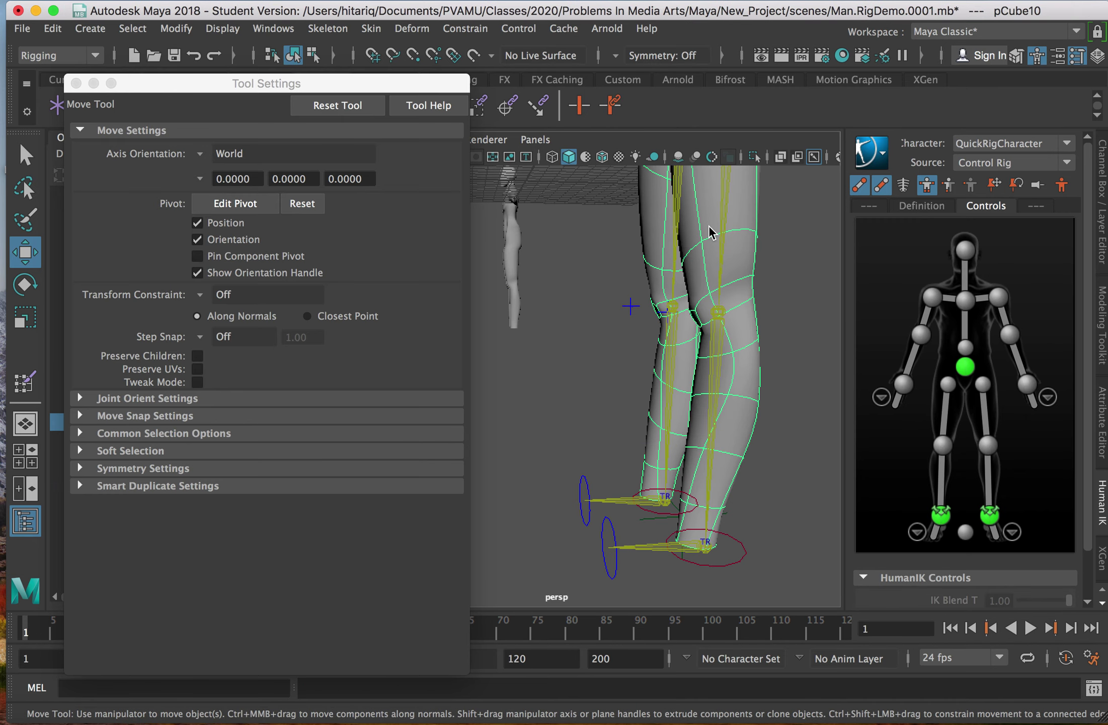
left_click(385, 27)
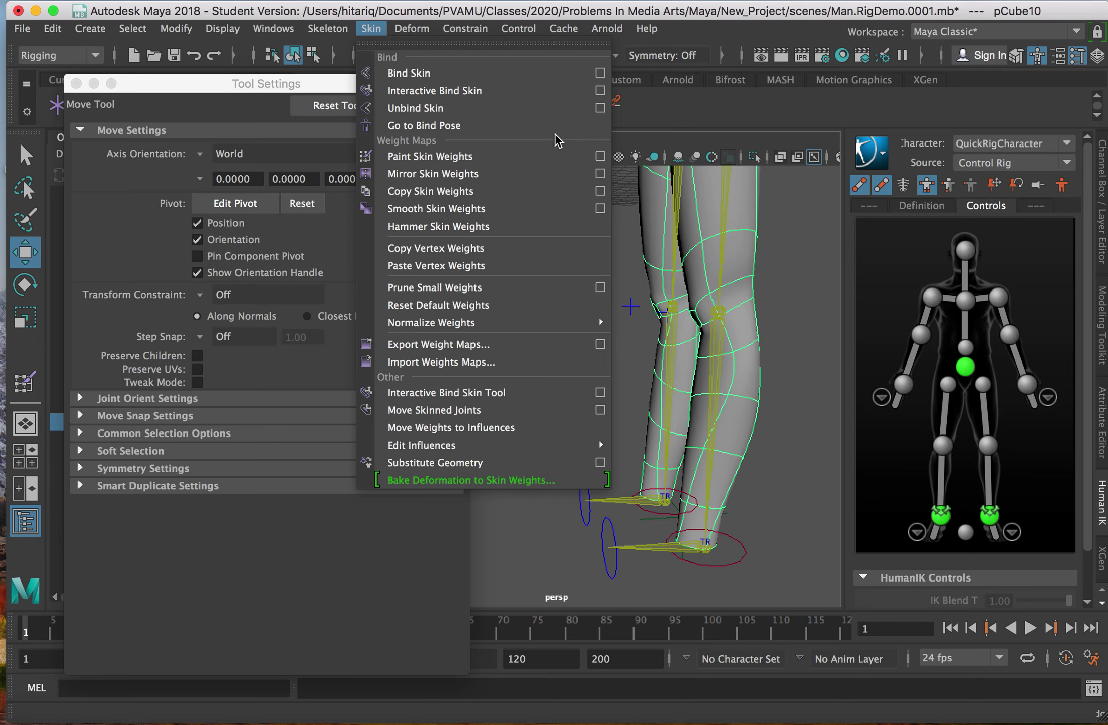
left_click(601, 156)
left_click_drag(770, 337, 654, 327, "alt")
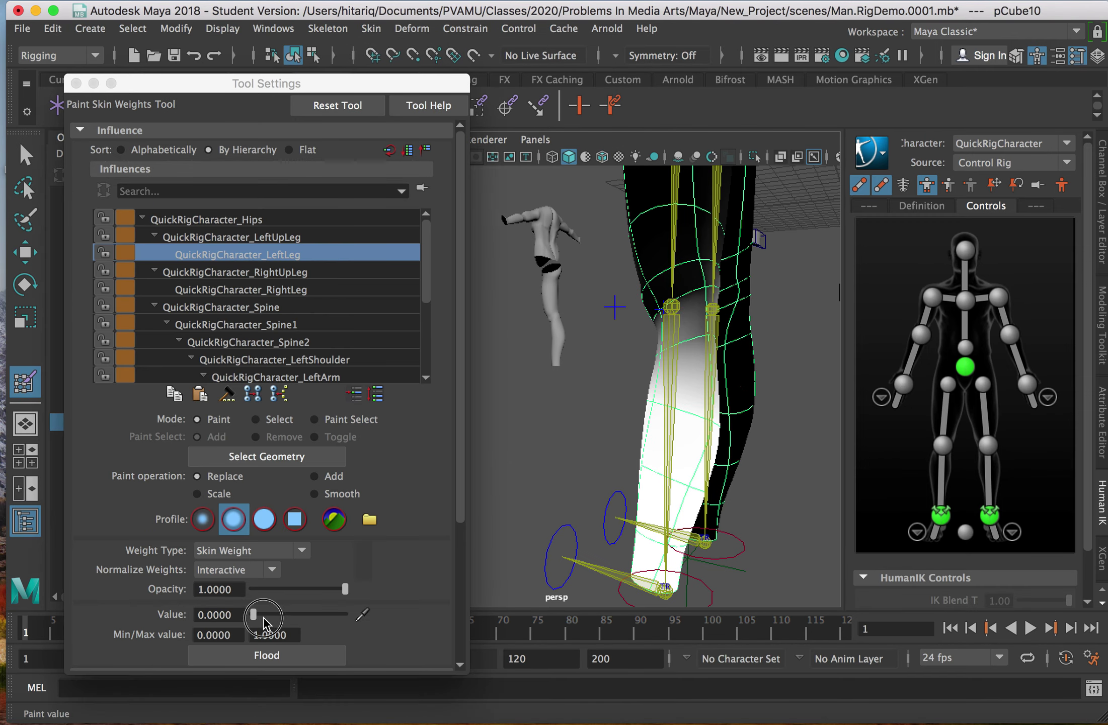
- Set the paint value to 1 and paint the LeftLeg influence onto the left knee area
left_click_drag(263, 619, 347, 615)
mouse_move(725, 226)
left_mouse_down()
mouse_move(704, 257)
mouse_move(694, 314)
left_mouse_up()
left_click(678, 344)
mouse_move(685, 368)
left_mouse_down("alt")
mouse_move(744, 396)
mouse_move(745, 334)
mouse_move(706, 352)
left_mouse_up("alt")
left_click_drag(803, 439, 747, 415, "alt")
mouse_move(780, 402)
middle_mouse_down("alt")
mouse_move(752, 381)
mouse_move(757, 437)
middle_mouse_up("alt")
left_click_drag(800, 346, 727, 235, "alt")
- Raise the left foot control to test the knee deformation, and lower it until the knee is only slightly bent
key("w")
left_click(668, 529)
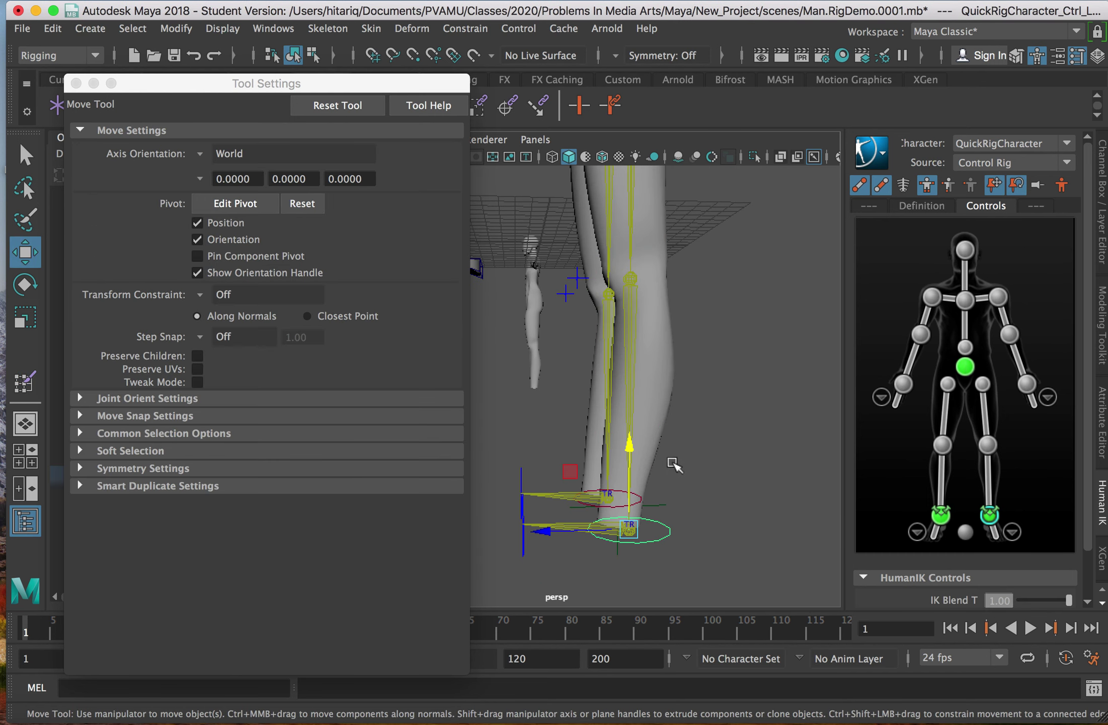
left_click_drag(640, 452, 632, 375)
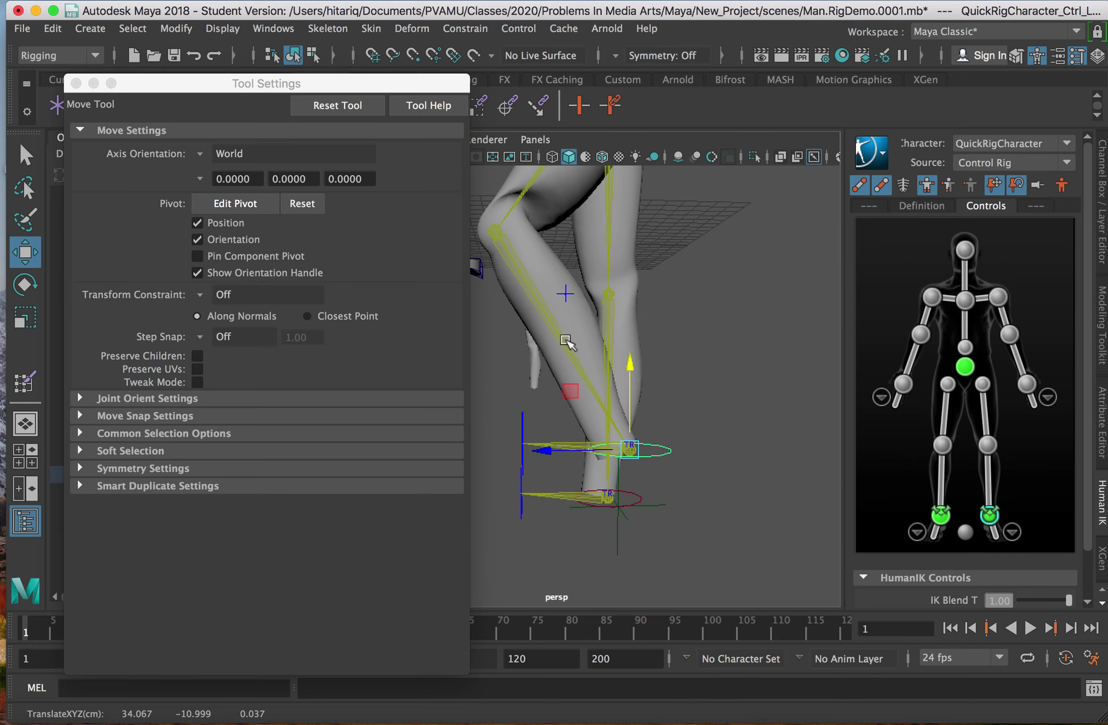
middle_click_drag(566, 330, 606, 351, "alt")
left_click_drag(657, 410, 665, 471)
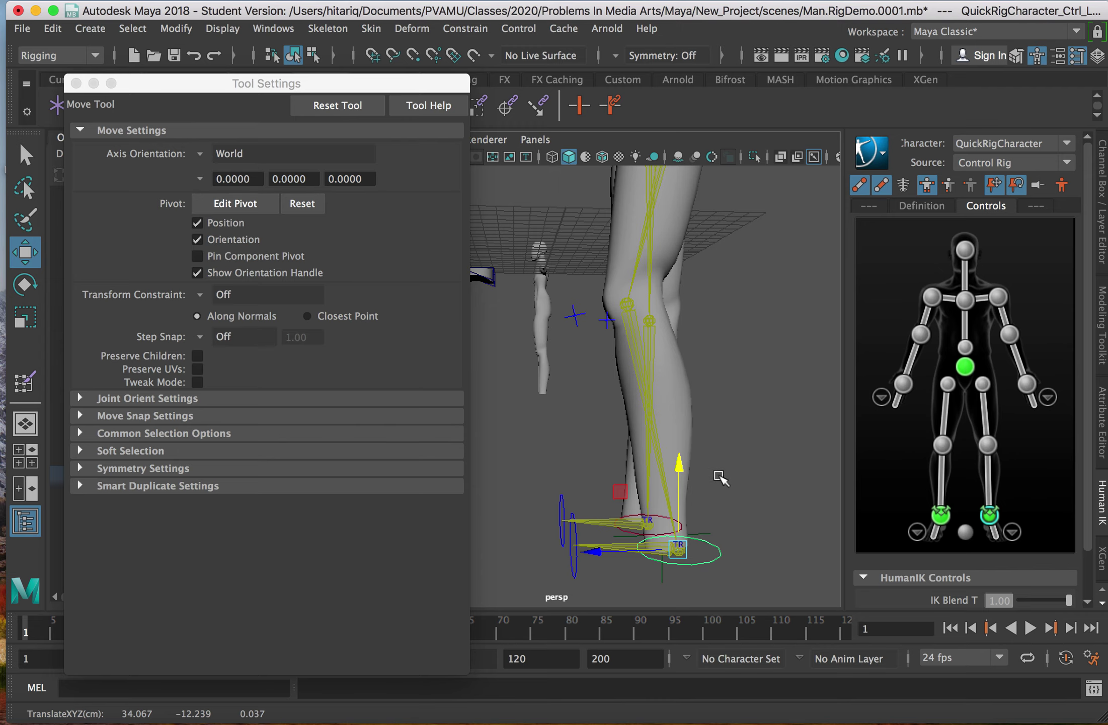
- Reopen the Paint Skin Weights tool options and select pCube10 in the Outliner as the mesh for painting
left_click(371, 28)
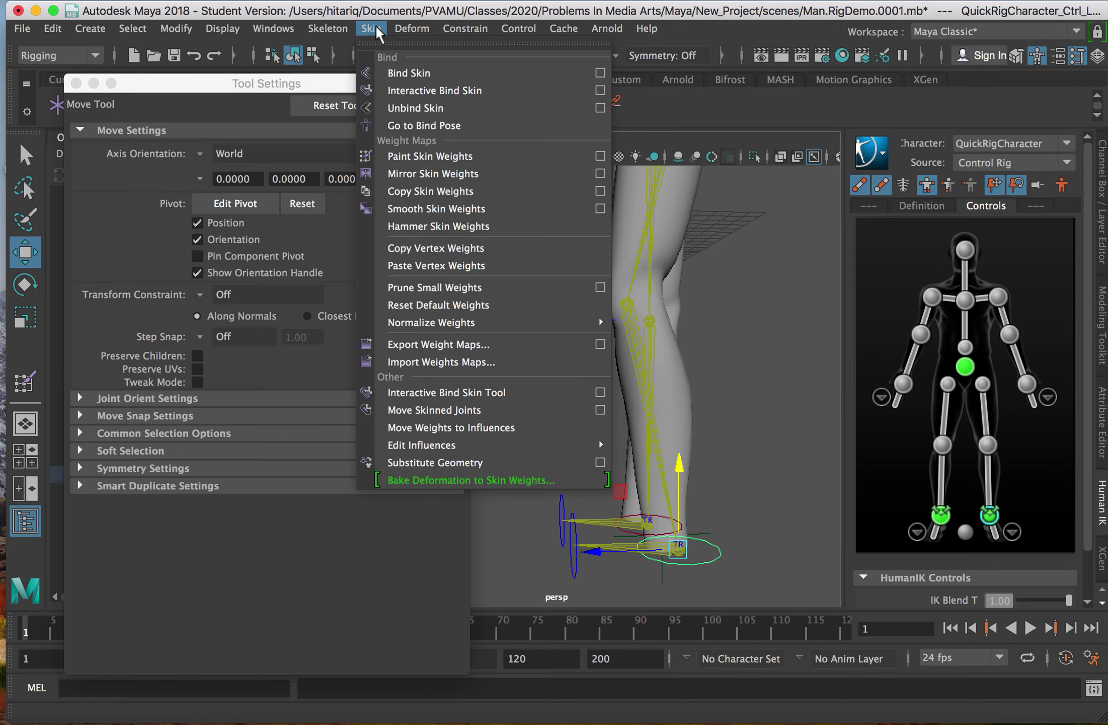
left_click(601, 157)
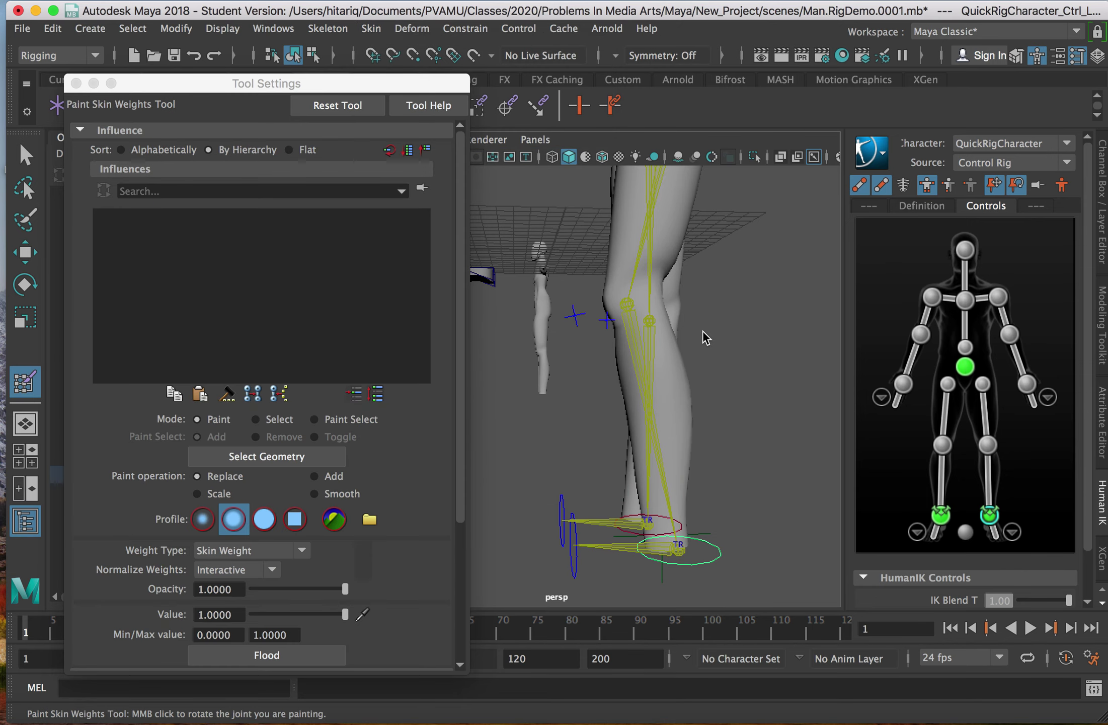
left_click_drag(172, 85, 216, 81)
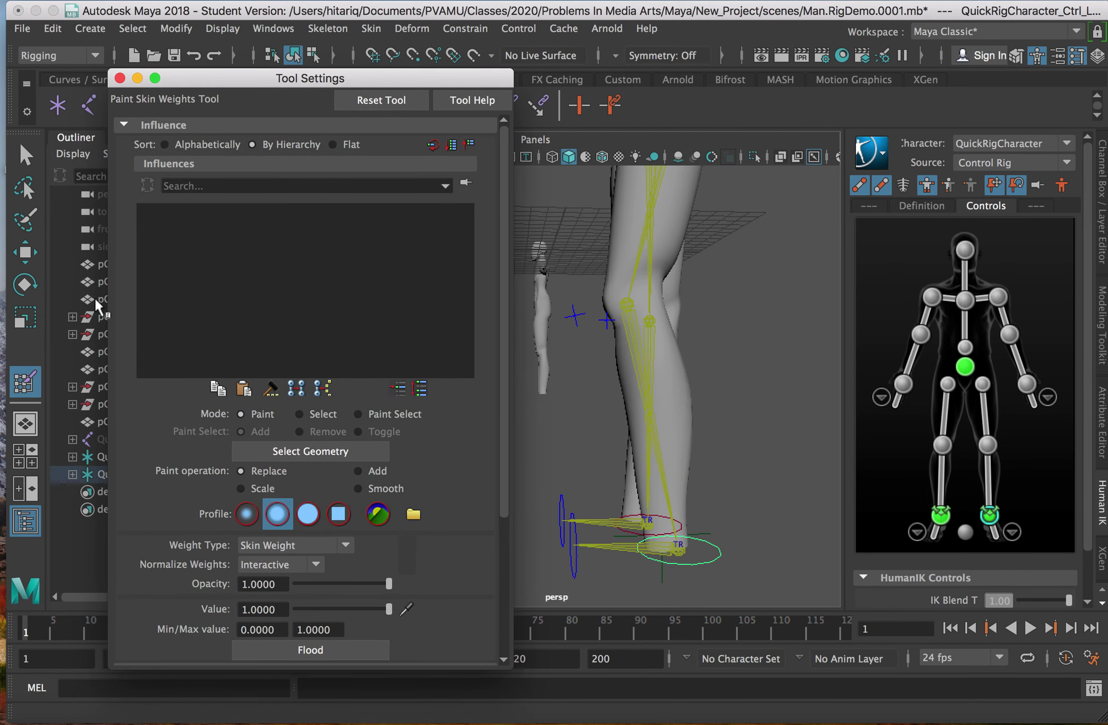
left_click(85, 419)
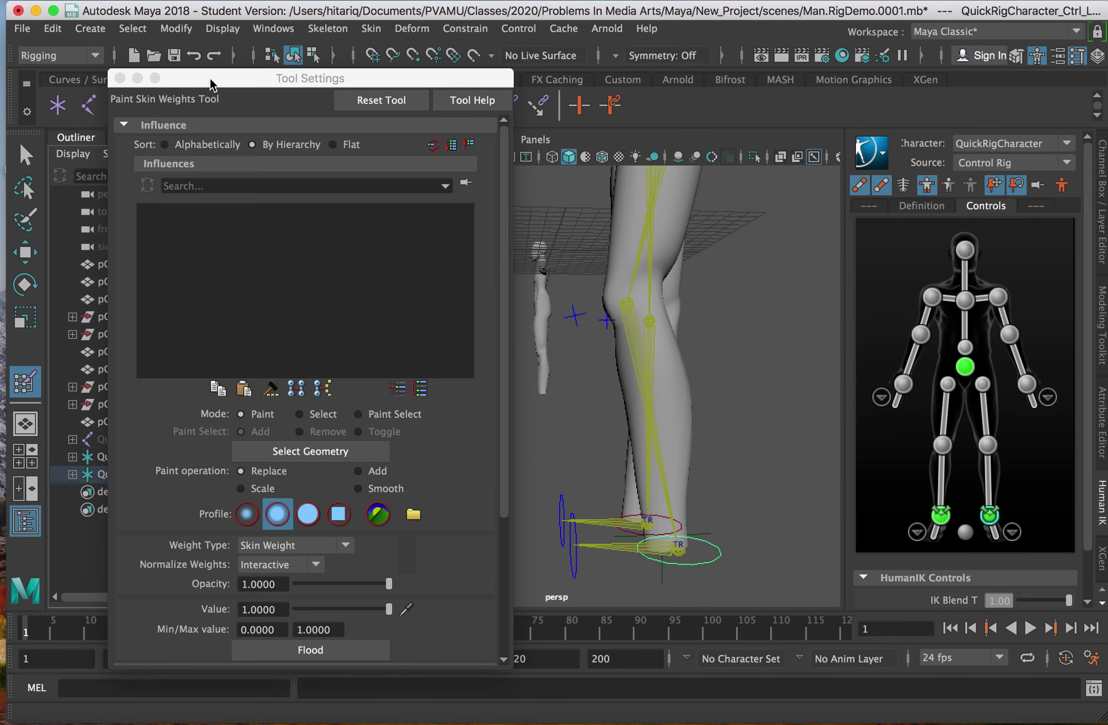
left_click_drag(211, 80, 277, 90)
left_click(119, 422)
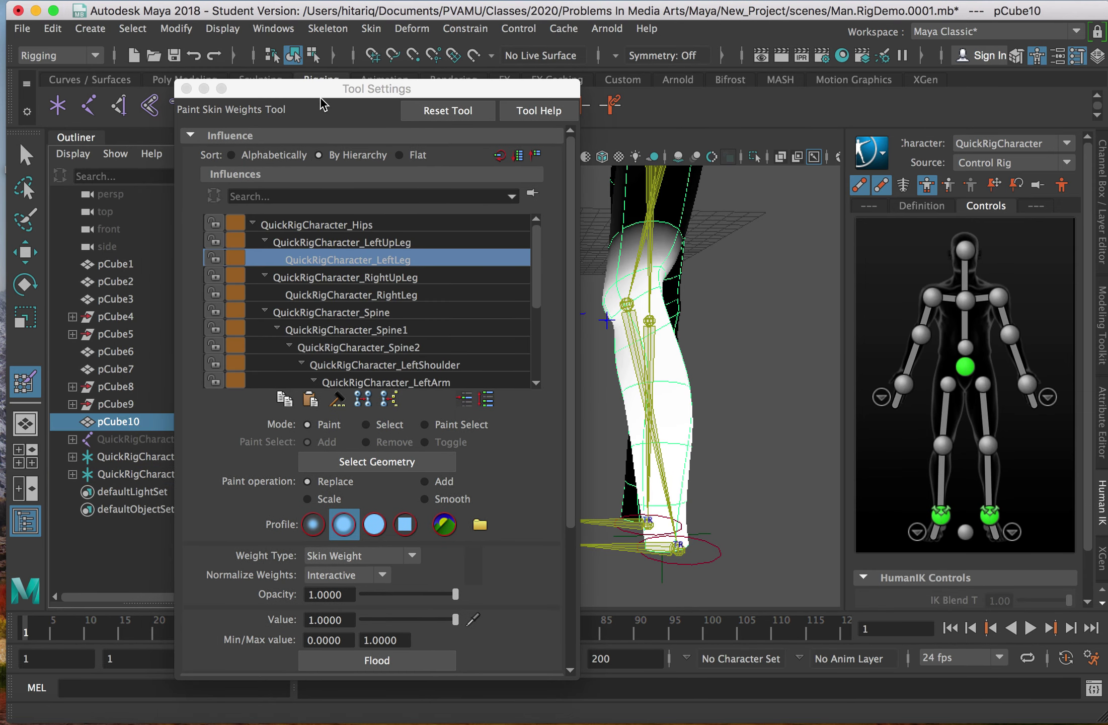
left_click_drag(349, 95, 262, 88)
- Set the paint value to 0 and paint LeftLeg influence off the lower thigh and the back of the bent left knee
scroll(594, 334, "up", 5)
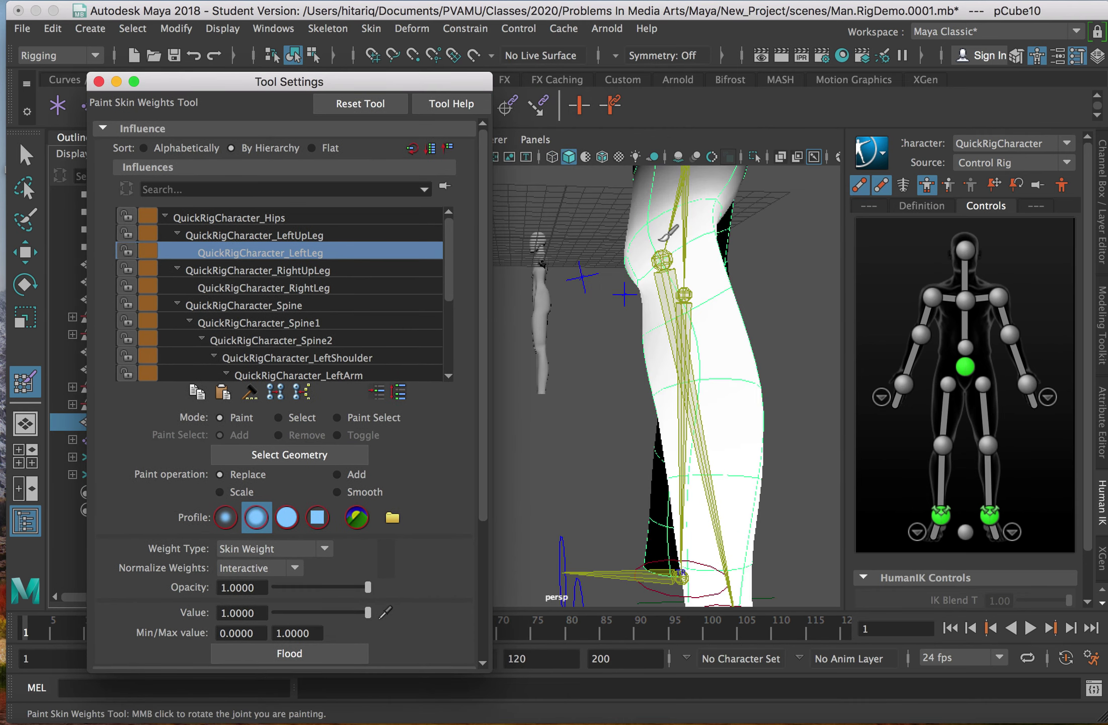
left_click_drag(718, 291, 612, 306, "alt")
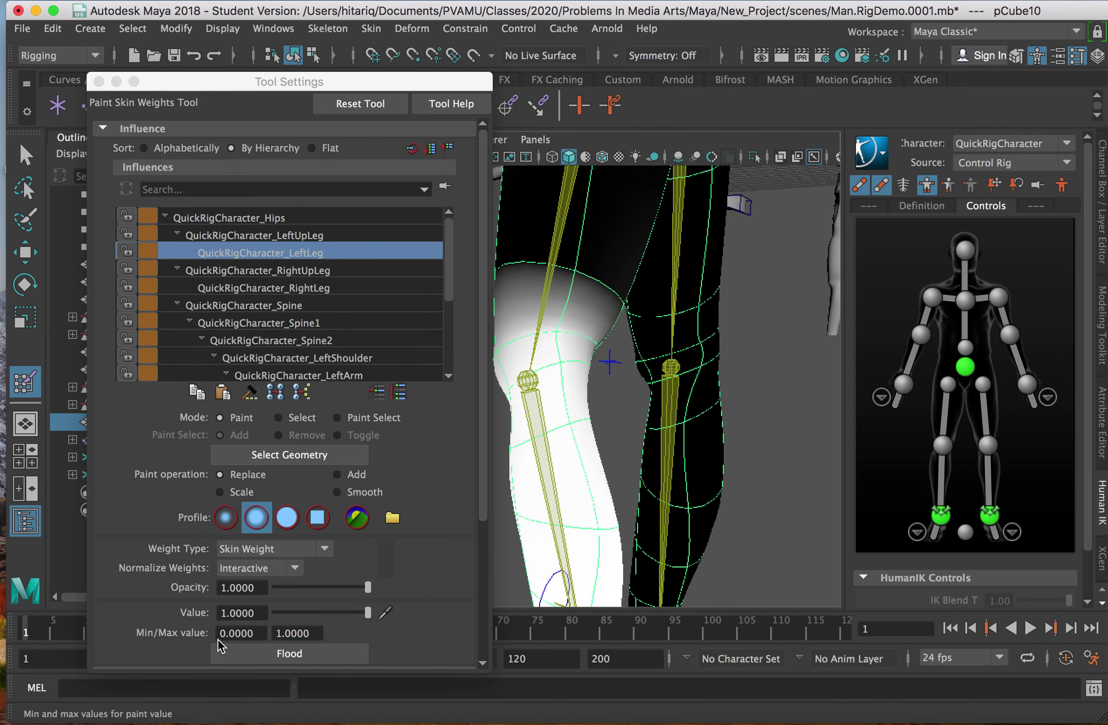
left_click_drag(368, 612, 217, 599)
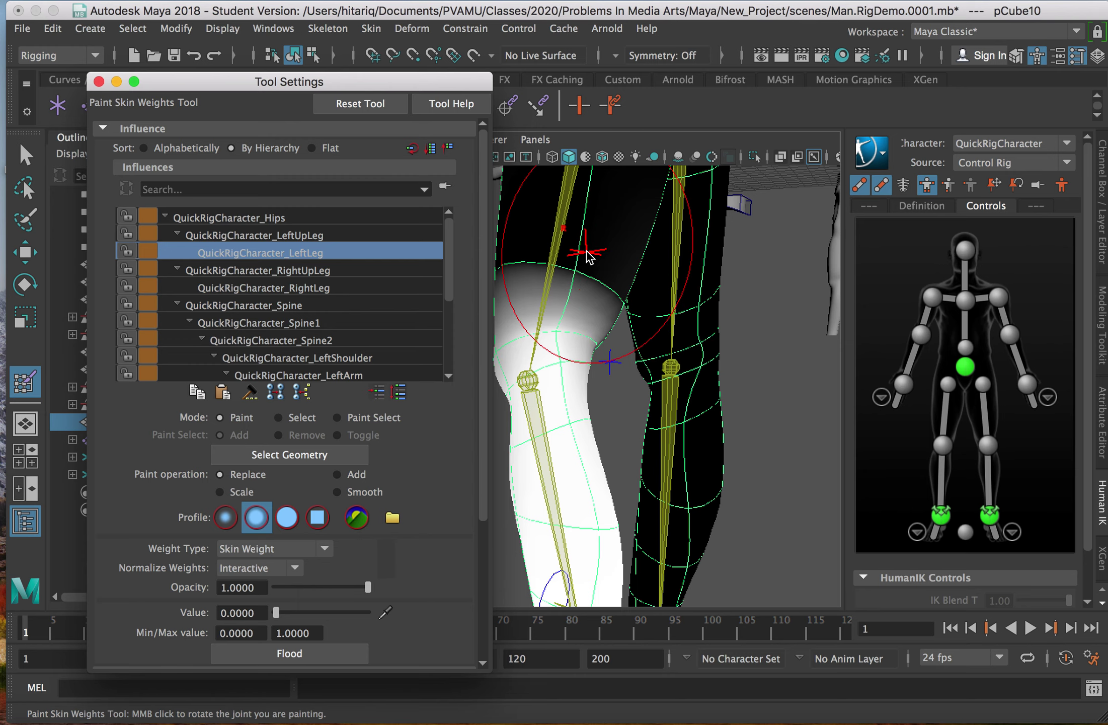
left_click_drag(665, 348, 656, 370, "alt")
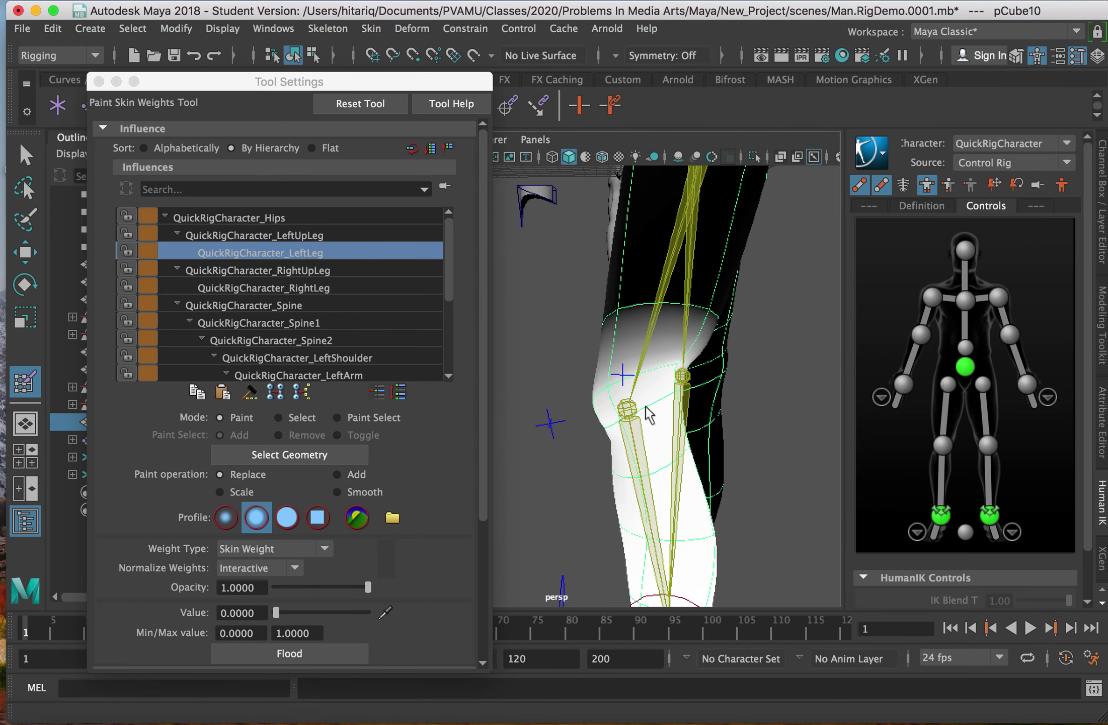
mouse_move(682, 329)
left_mouse_down()
mouse_move(641, 322)
mouse_move(740, 343)
left_mouse_up()
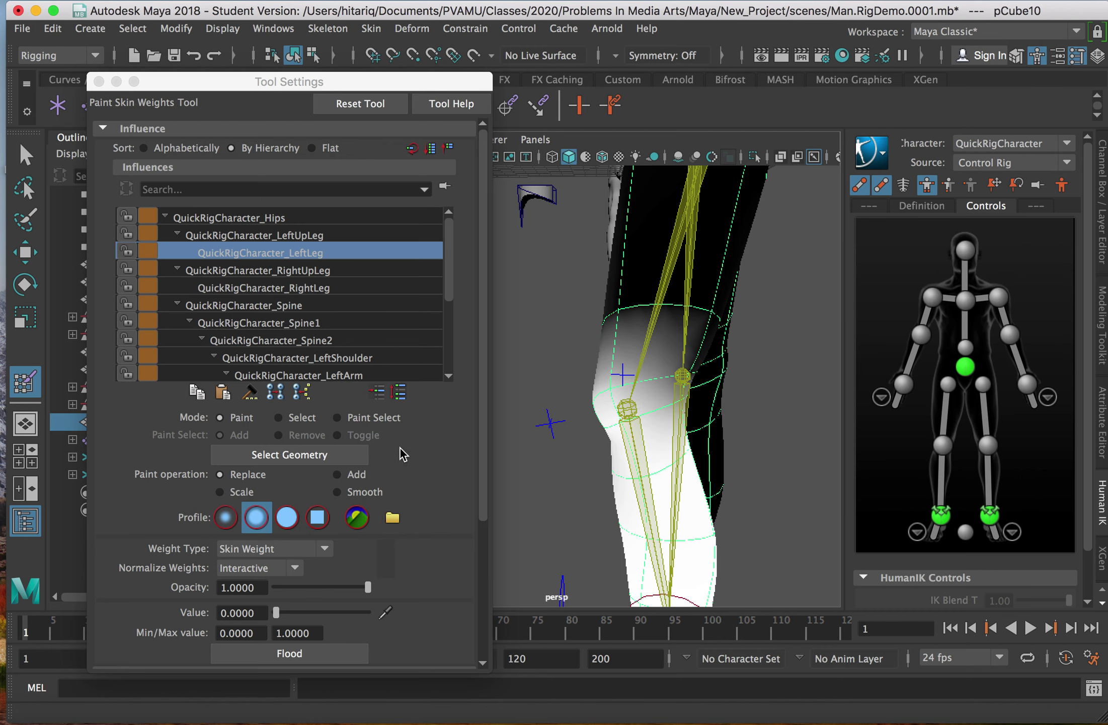
- Expand the Stroke options and paint LeftLeg influence off the left knee area at value 0
scroll(258, 448, "down", 5)
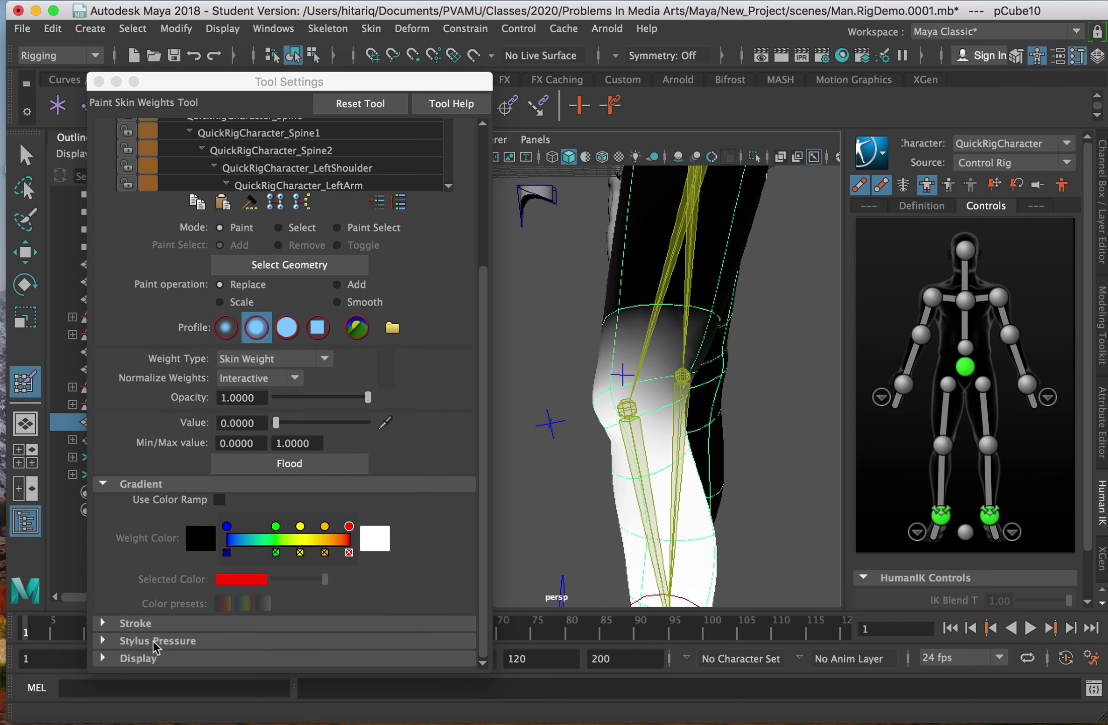
left_click(135, 623)
scroll(166, 584, "down", 3)
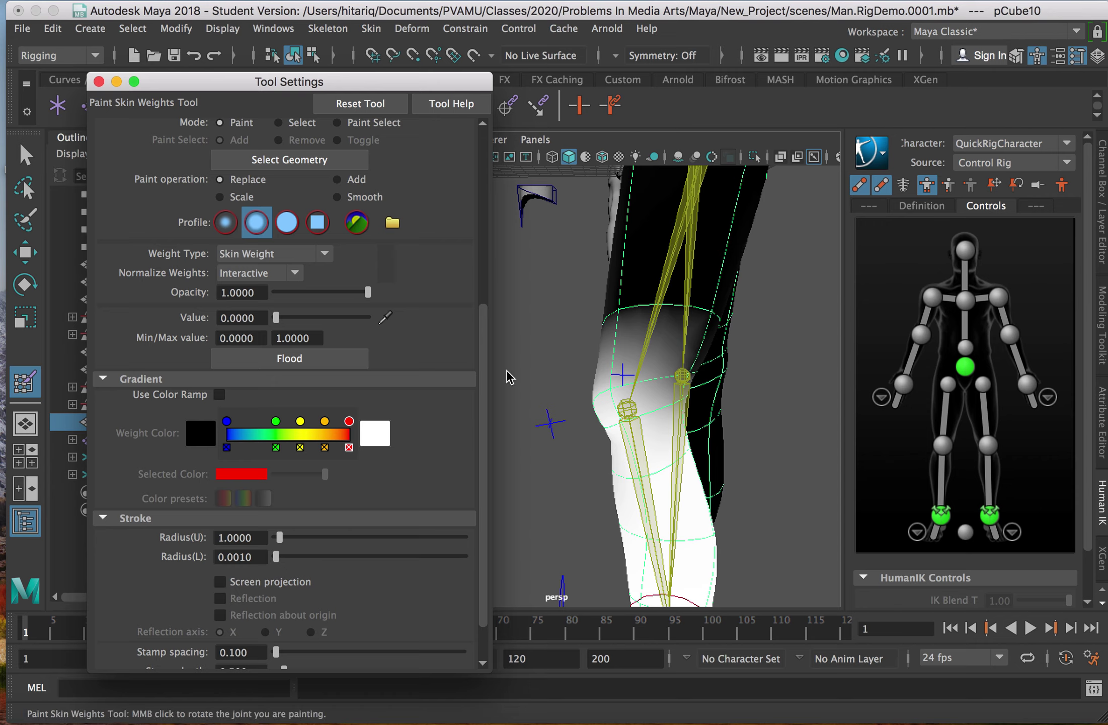
mouse_move(620, 328)
left_mouse_down()
mouse_move(738, 351)
mouse_move(688, 394)
mouse_move(723, 393)
left_mouse_up()
right_click(653, 291)
- Raise the left foot control to test the knee deformation, and return the leg to its standing pose
middle_click_drag(736, 356, 712, 241, "alt")
key("w")
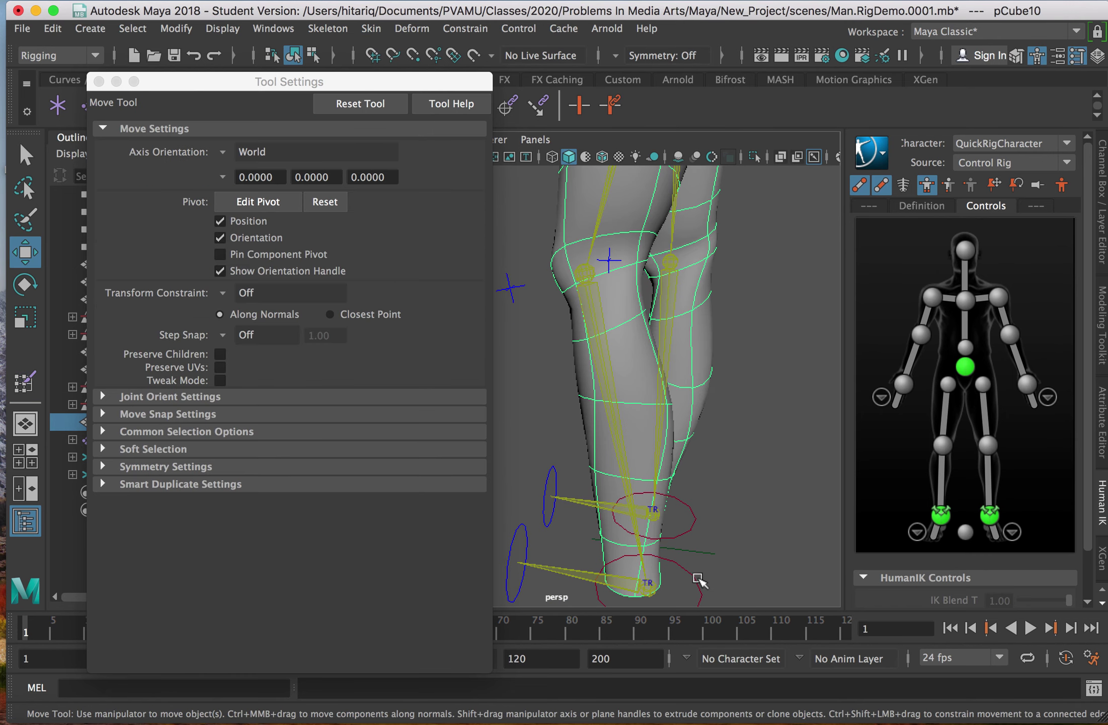
left_click(694, 579)
left_click_drag(651, 519, 648, 423)
left_click_drag(616, 488, 653, 463, "alt")
left_click_drag(577, 430, 686, 400, "alt")
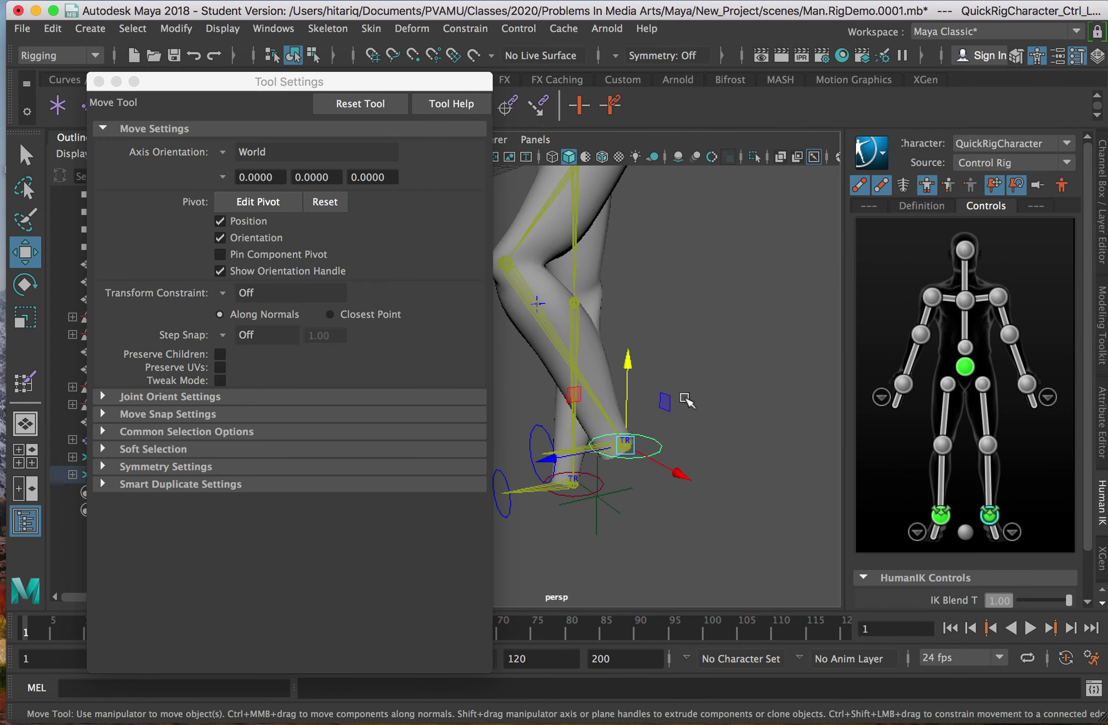
left_click_drag(626, 365, 623, 302)
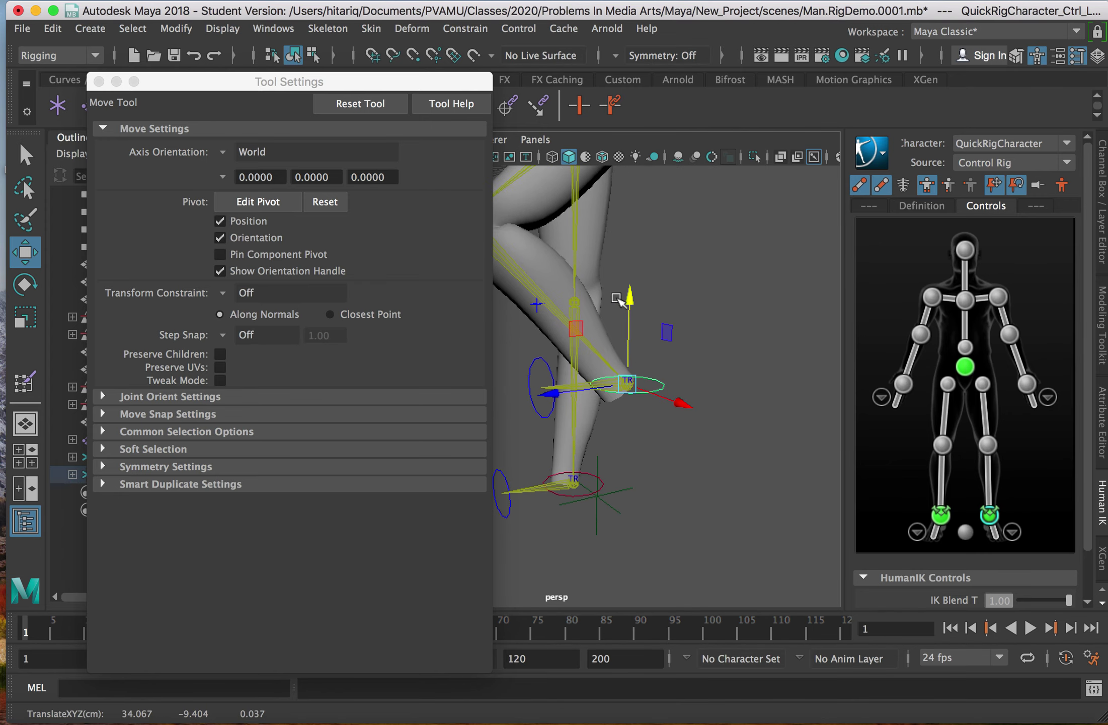
scroll(800, 277, "down", 3)
middle_click_drag(732, 291, 756, 289, "alt")
left_click_drag(758, 291, 650, 346, "alt")
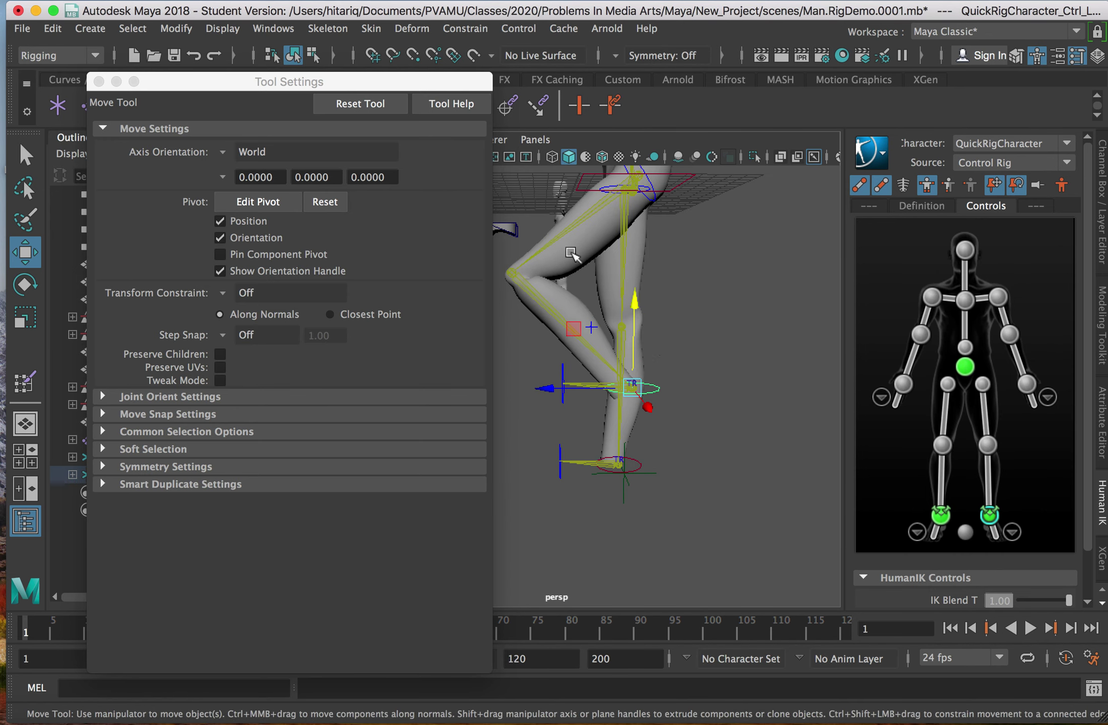
left_click_drag(556, 249, 622, 403, "alt")
- Reopen the Paint Skin Weights tool options and select pCube10 in the Outliner as the mesh for painting
left_click(371, 29)
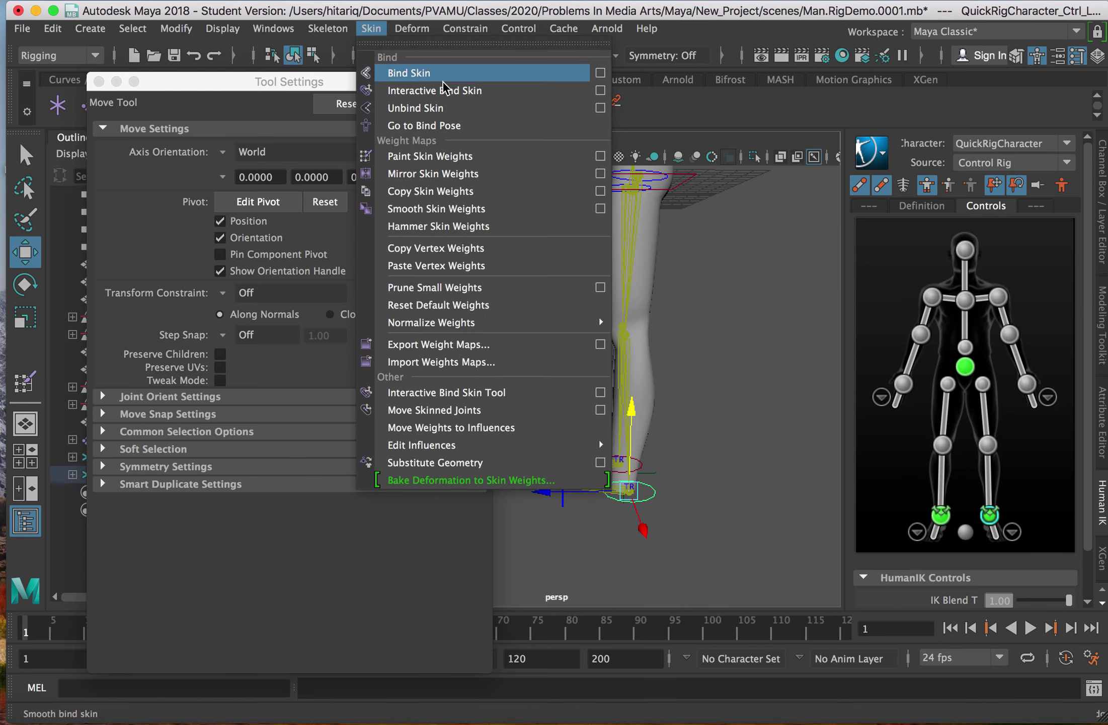
left_click(604, 156)
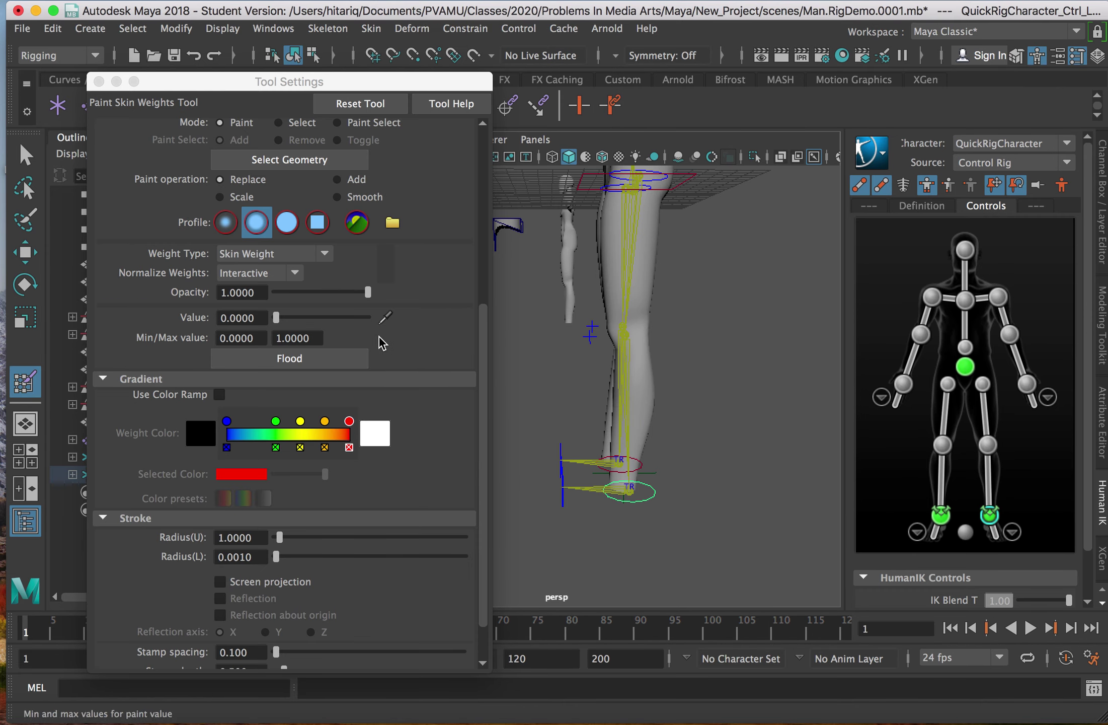
scroll(285, 233, "up", 3)
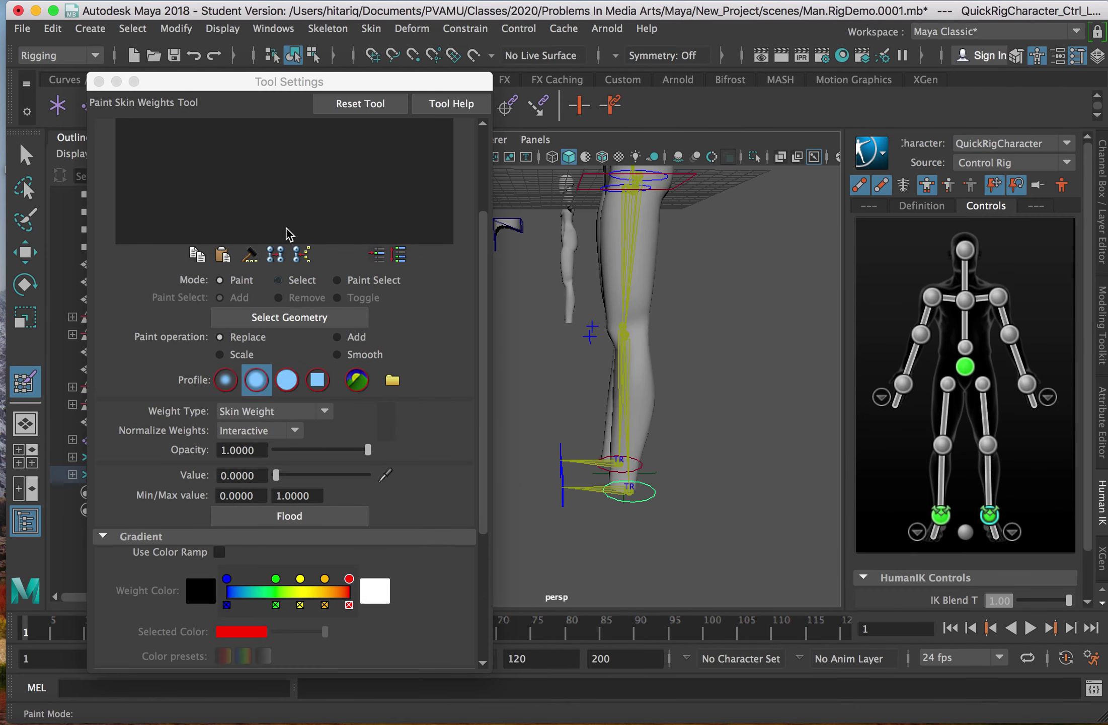
left_click_drag(218, 81, 283, 76)
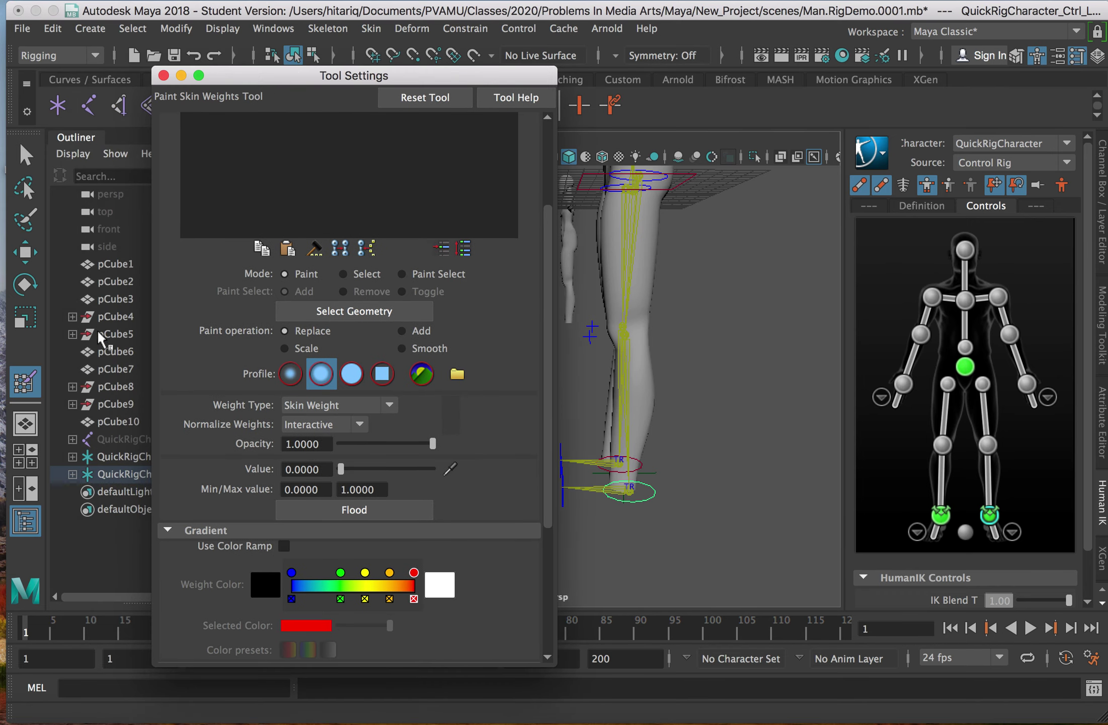
left_click(118, 421)
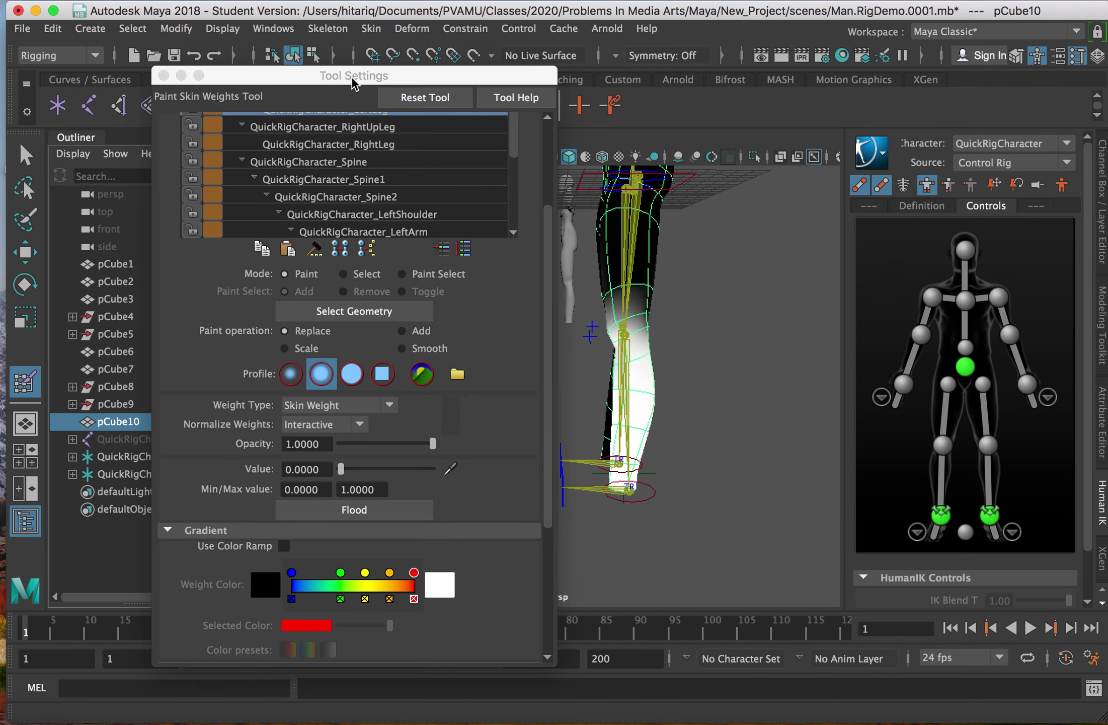
left_click_drag(351, 78, 266, 63)
- Try painting LeftLeg influence at value 0.3495 along the inner side of the left knee, and undo the stroke
left_click_drag(569, 400, 721, 381, "alt")
scroll(599, 286, "up", 5)
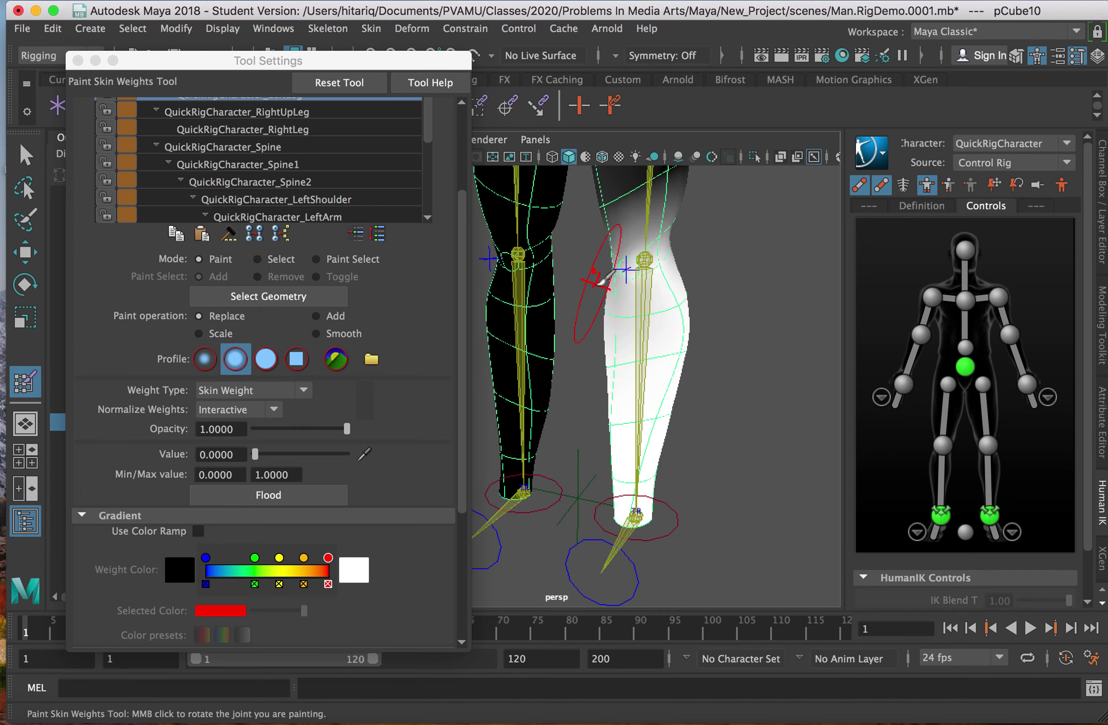
middle_click_drag(590, 264, 590, 347, "alt")
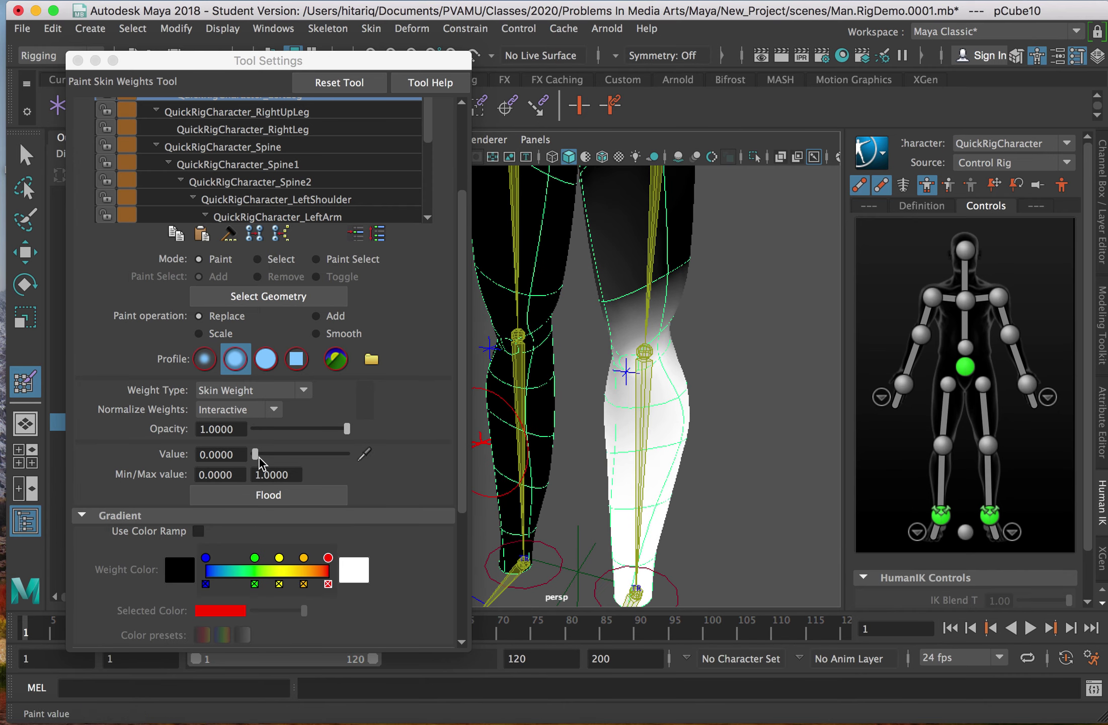
left_click_drag(256, 455, 286, 454)
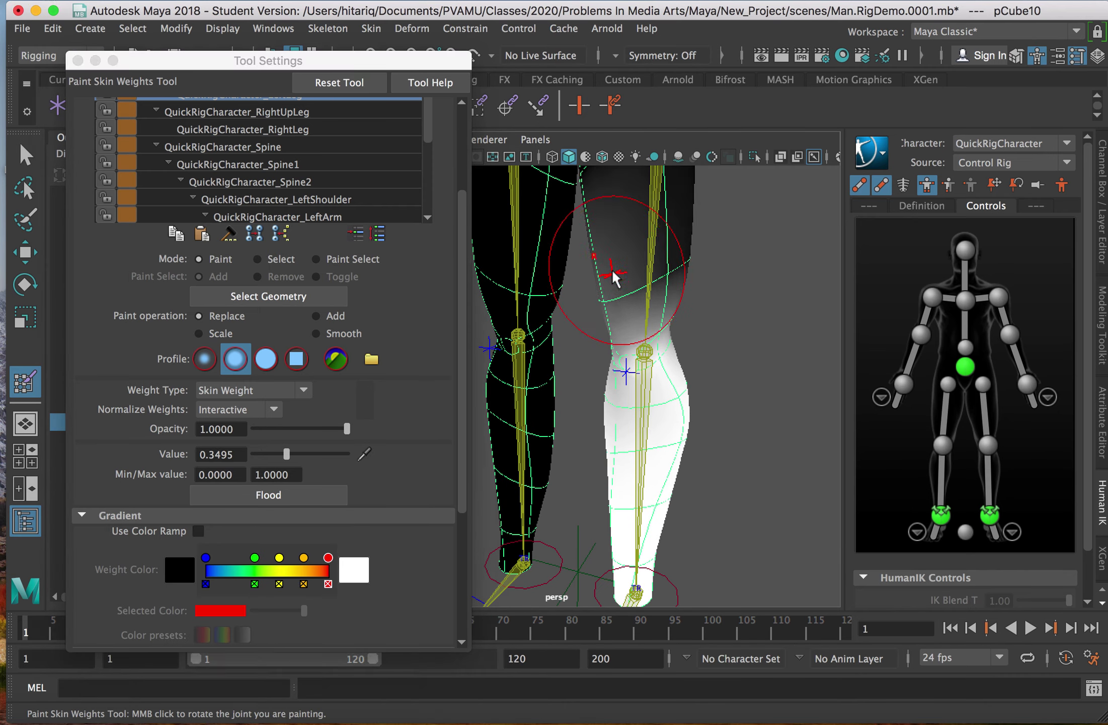
left_click_drag(624, 377, 607, 455)
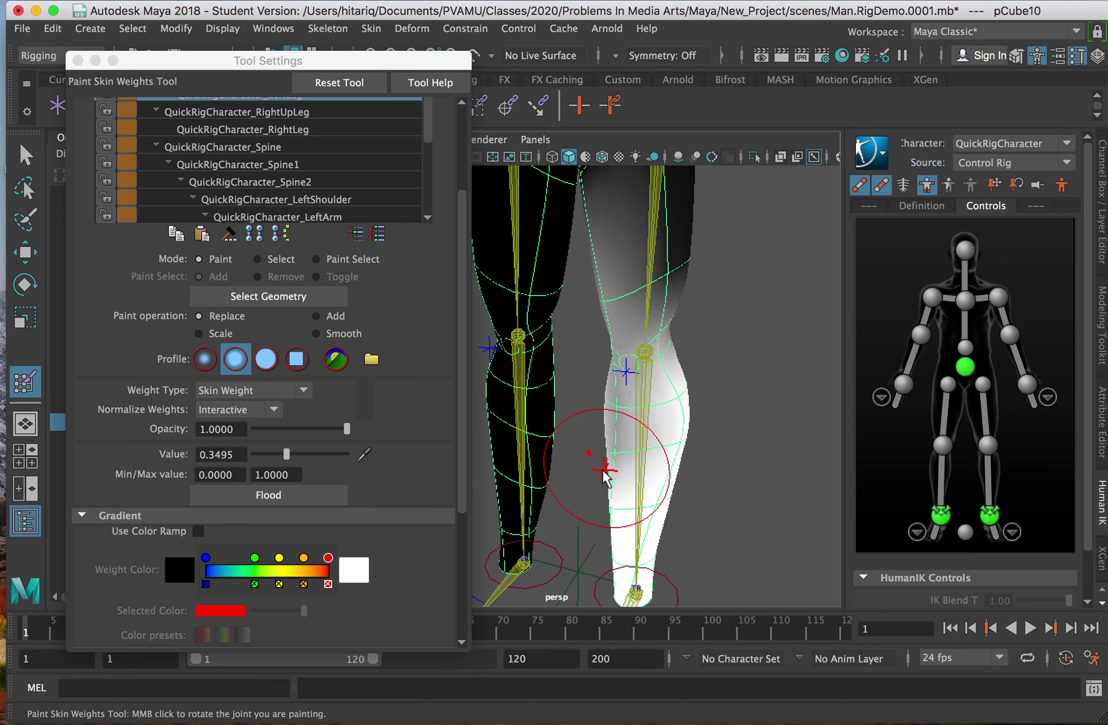
key("super+z")
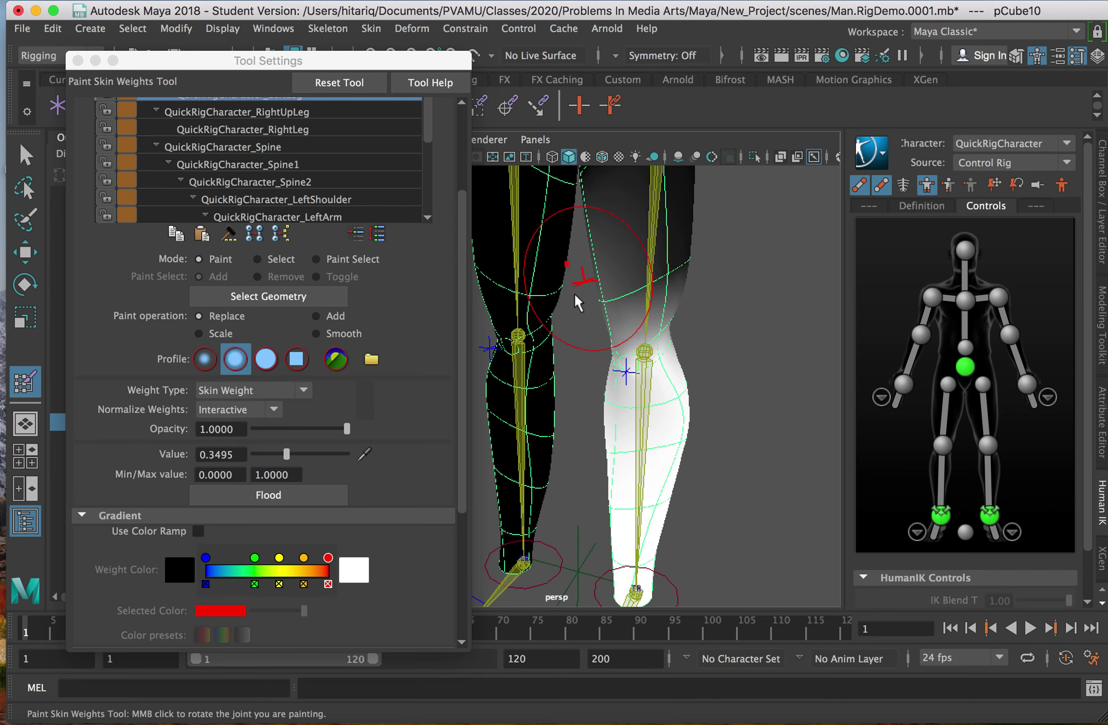
- Set the paint value to 1 and paint LeftLeg influence onto the left calf just below the knee
left_click_drag(576, 298, 666, 313, "alt")
left_click_drag(286, 454, 347, 454)
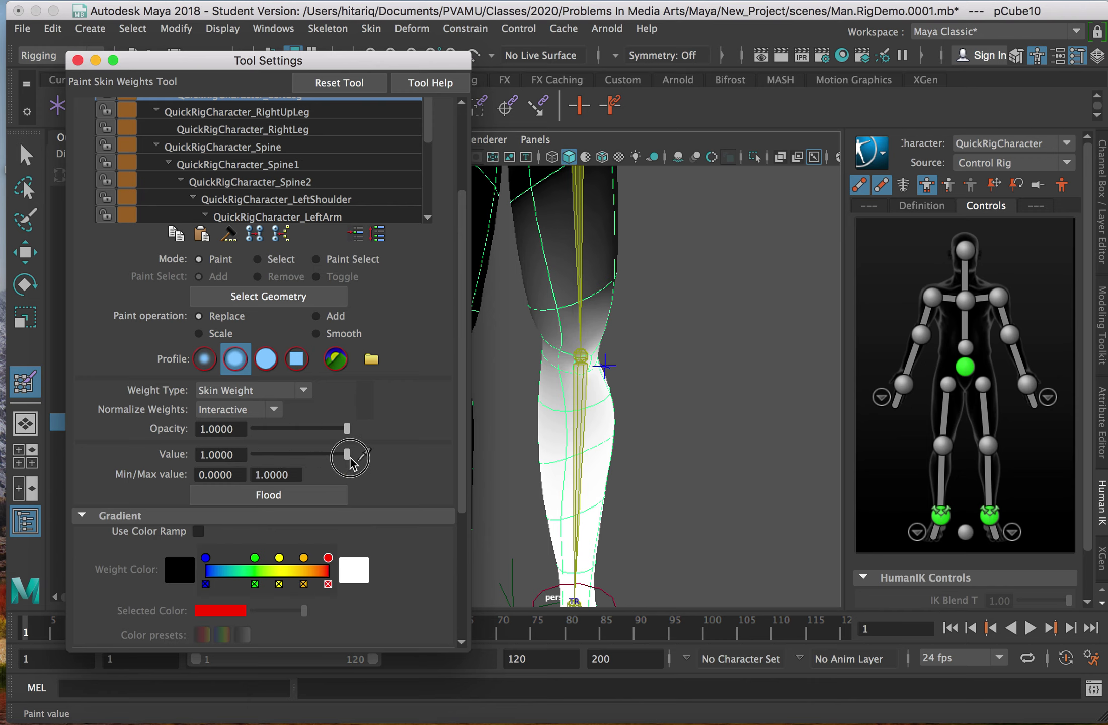
left_click_drag(534, 390, 542, 476)
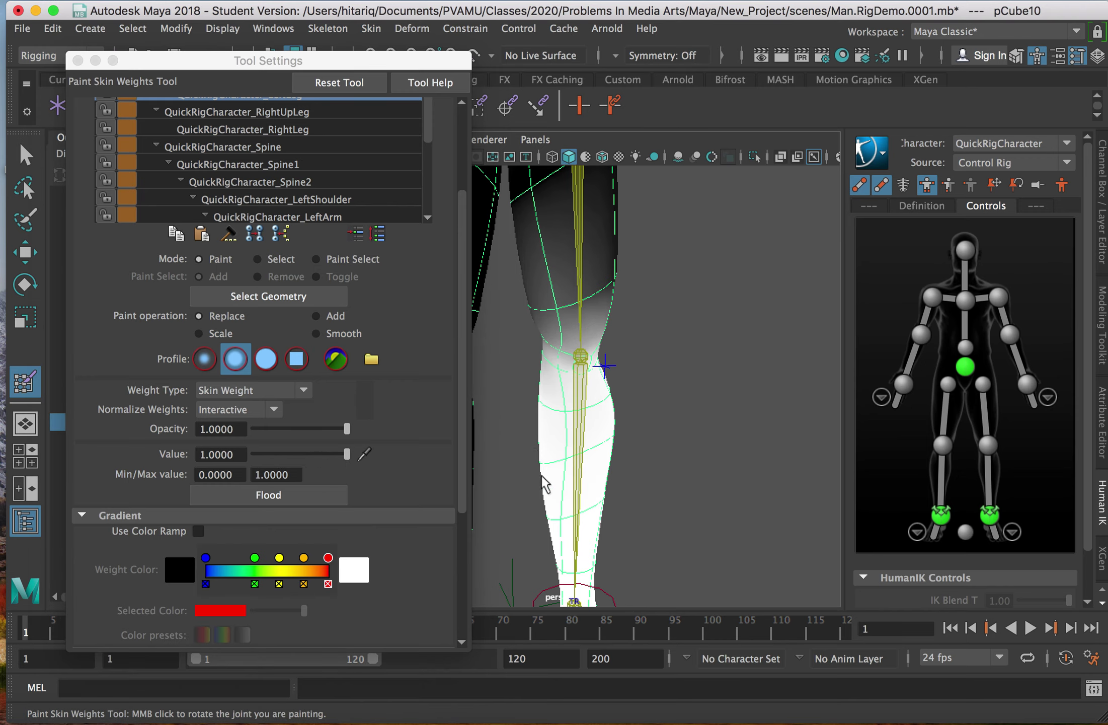
left_click_drag(697, 439, 812, 409, "alt")
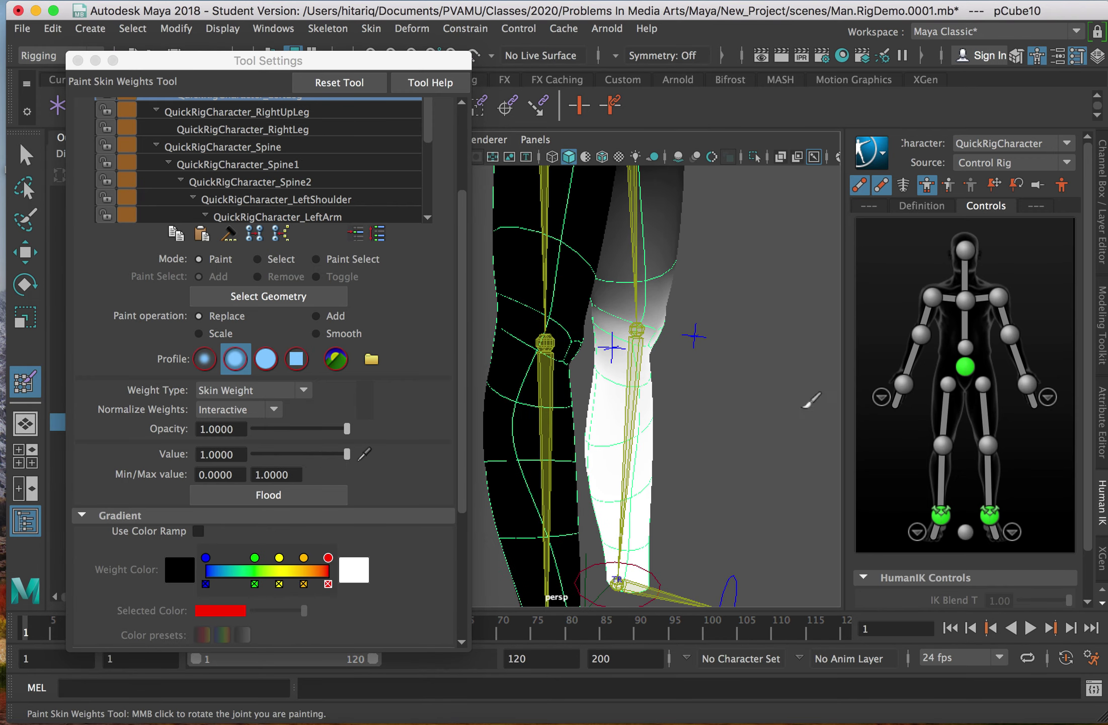
left_click_drag(673, 471, 602, 459, "alt")
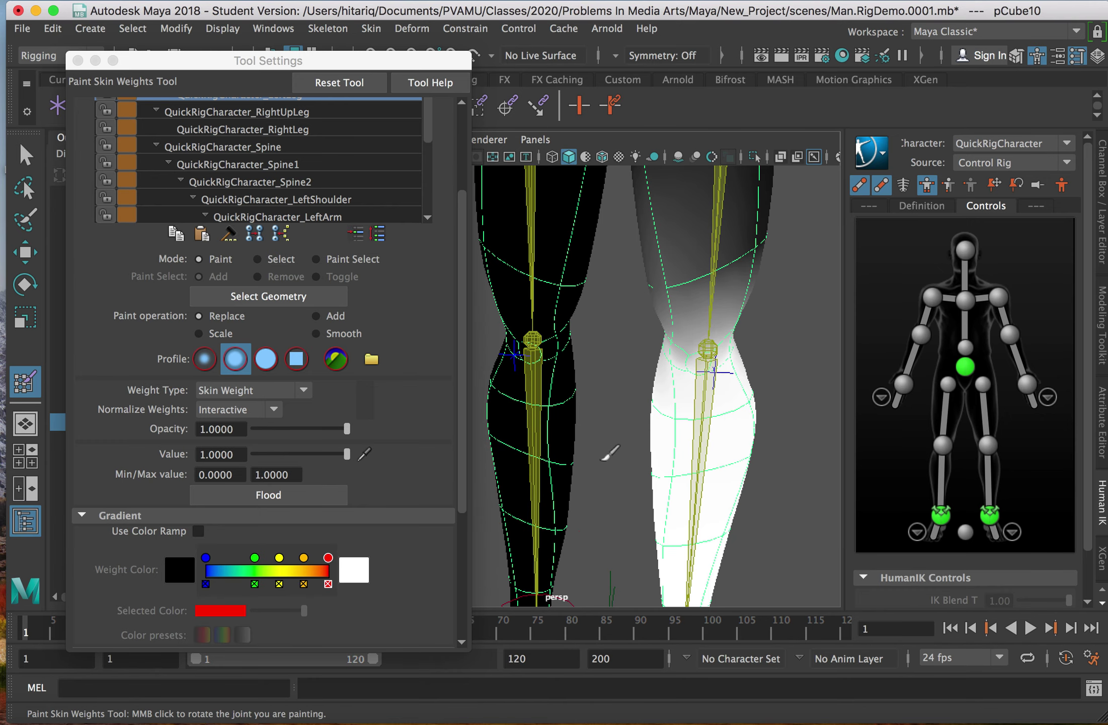
middle_click_drag(602, 459, 587, 375, "alt")
scroll(588, 375, "down", 3)
left_click_drag(695, 418, 556, 430, "alt")
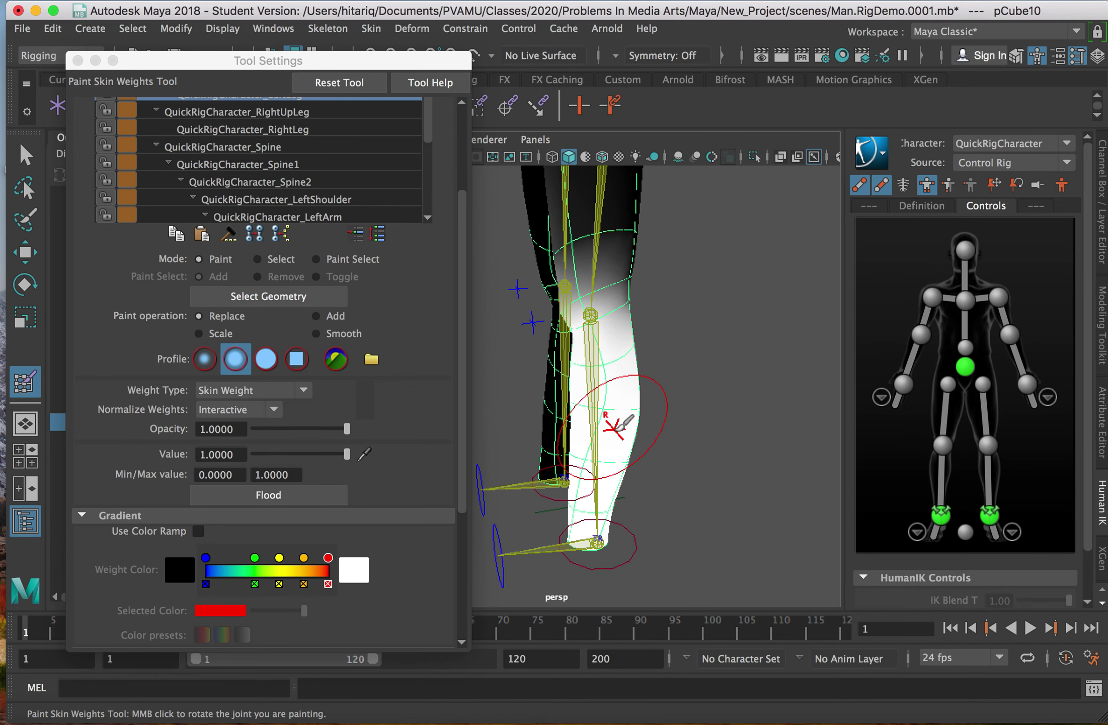
- Raise the left foot control with the Move tool until the left knee is strongly bent
key("w")
left_click(636, 548)
left_click_drag(598, 469, 585, 366)
middle_click_drag(491, 446, 537, 454, "alt")
left_click_drag(536, 454, 663, 393, "alt")
mouse_move(603, 328)
left_mouse_down()
mouse_move(608, 286)
mouse_move(610, 311)
left_mouse_up()
scroll(692, 376, "down", 3)
left_click_drag(677, 384, 780, 399, "alt")
scroll(526, 244, "up", 3)
left_click_drag(526, 245, 703, 414, "alt")
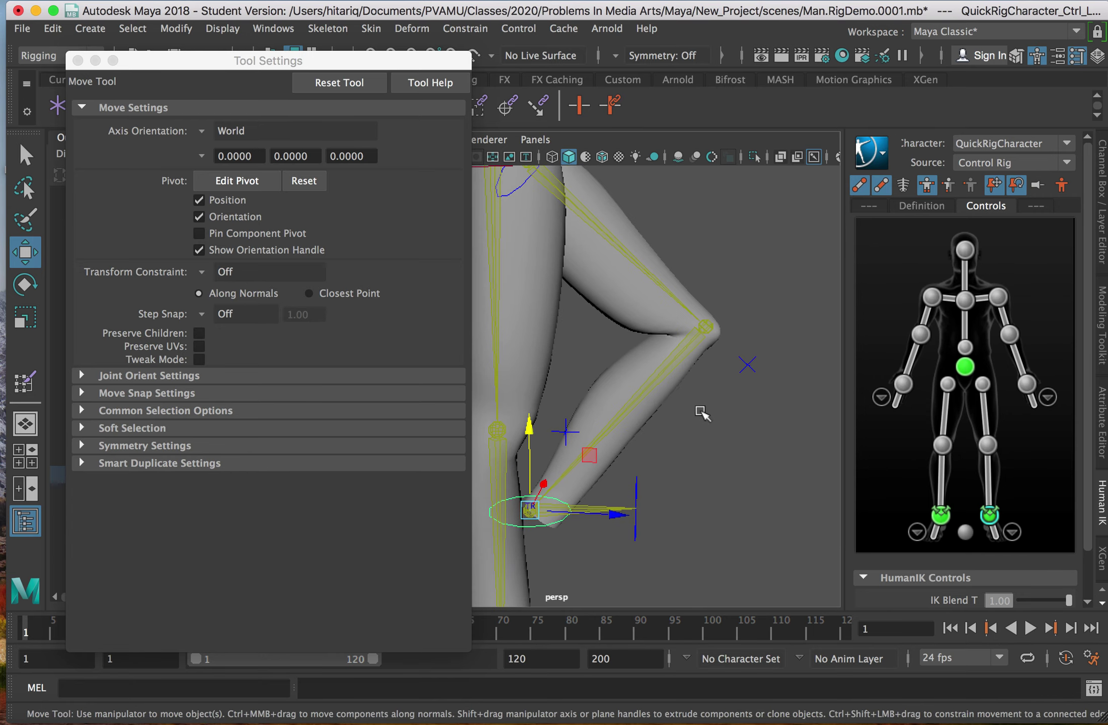
- Examine the deformation of the bent left knee and thigh from several angles
left_click(670, 333)
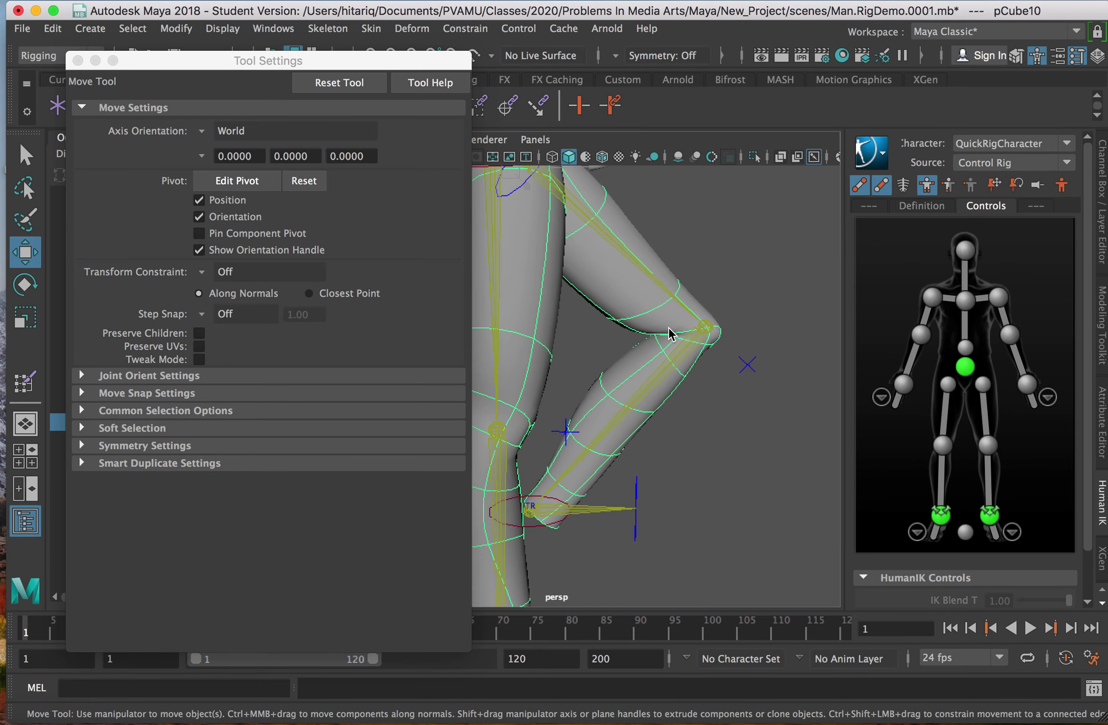
left_click(705, 468)
left_click_drag(682, 415, 633, 443, "alt")
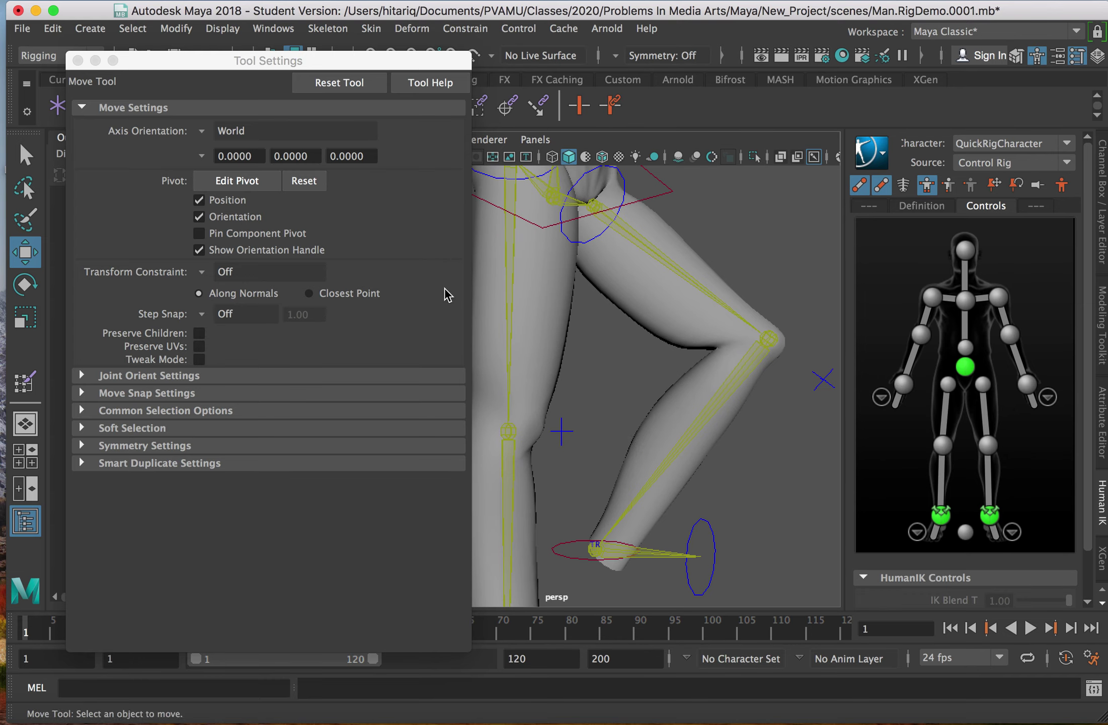
left_click_drag(660, 344, 807, 443, "alt")
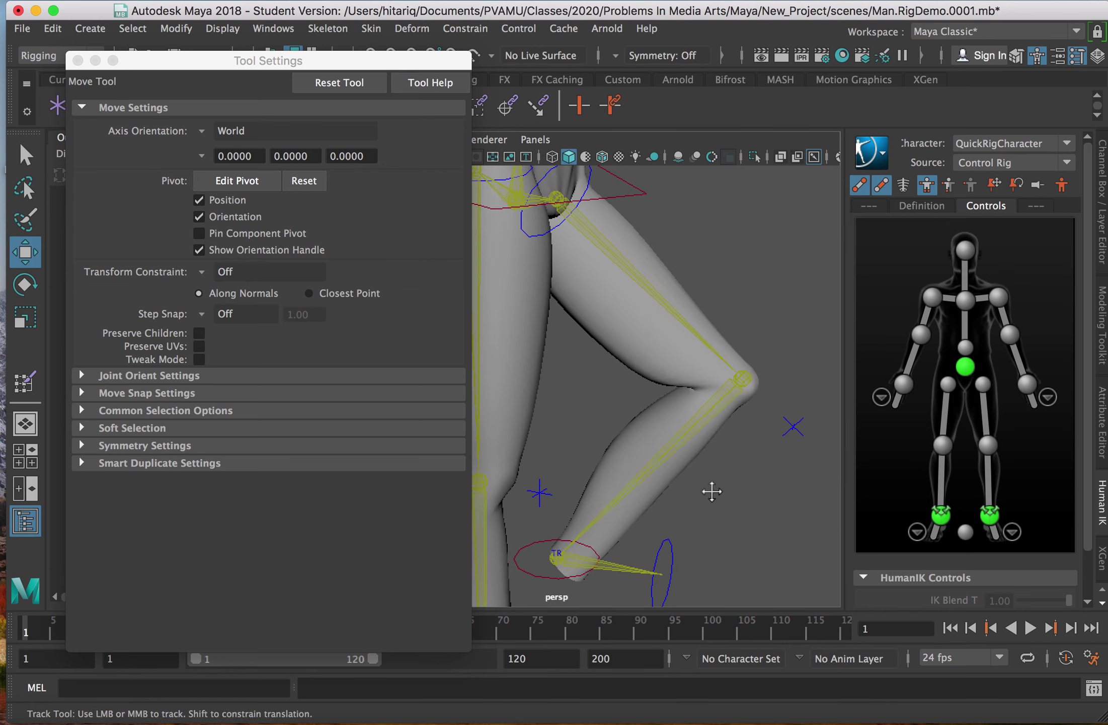
middle_click_drag(712, 487, 646, 410, "alt")
left_click(527, 460)
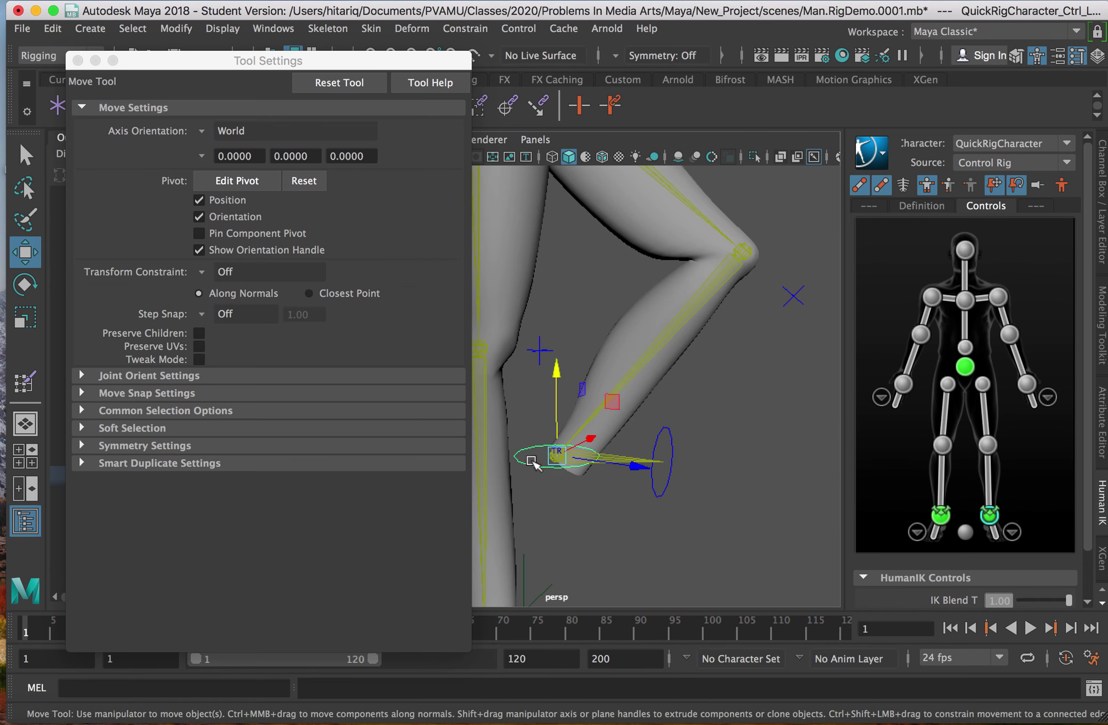
left_click_drag(786, 320, 586, 353, "alt")
scroll(666, 392, "down", 3)
middle_click_drag(697, 292, 677, 394, "alt")
left_click(698, 274)
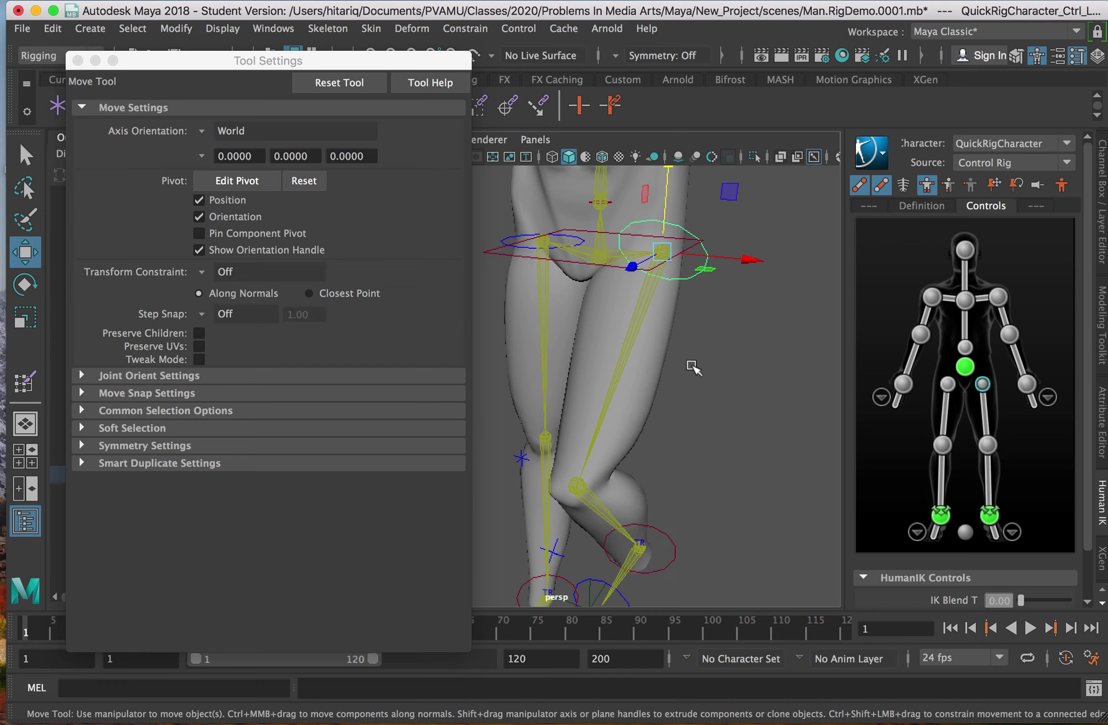
- Open the Paint Skin Weights tool options and select pCube10 for painting with the left knee still bent
left_click(370, 30)
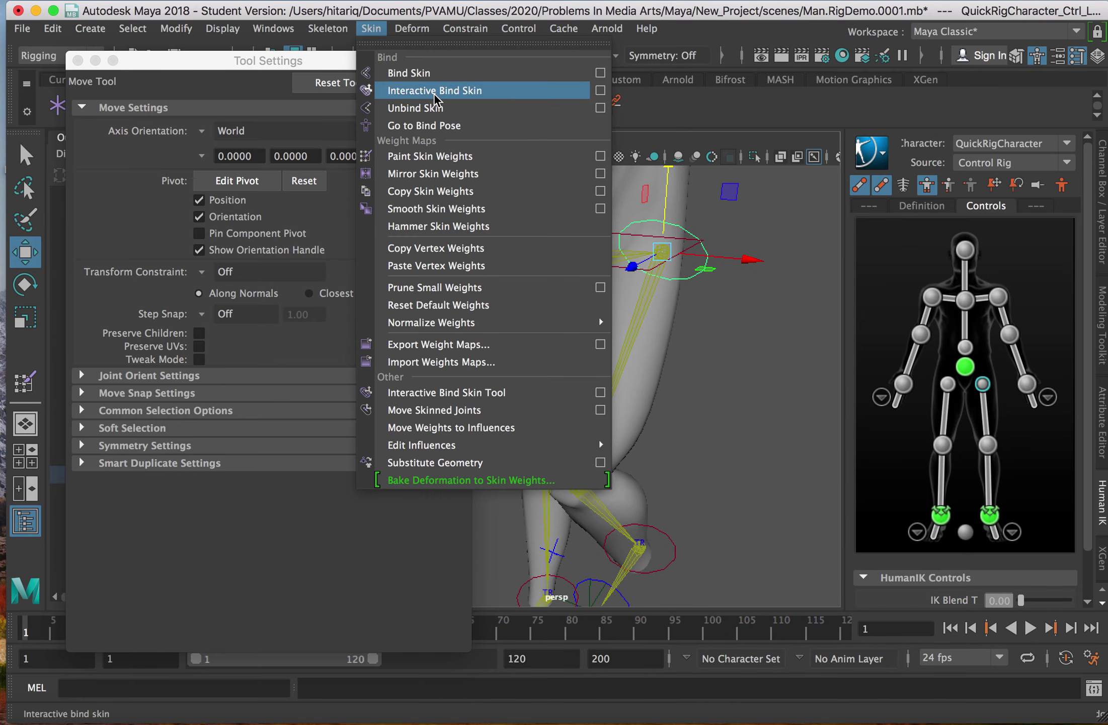
left_click(597, 156)
left_click_drag(504, 333, 732, 370, "alt")
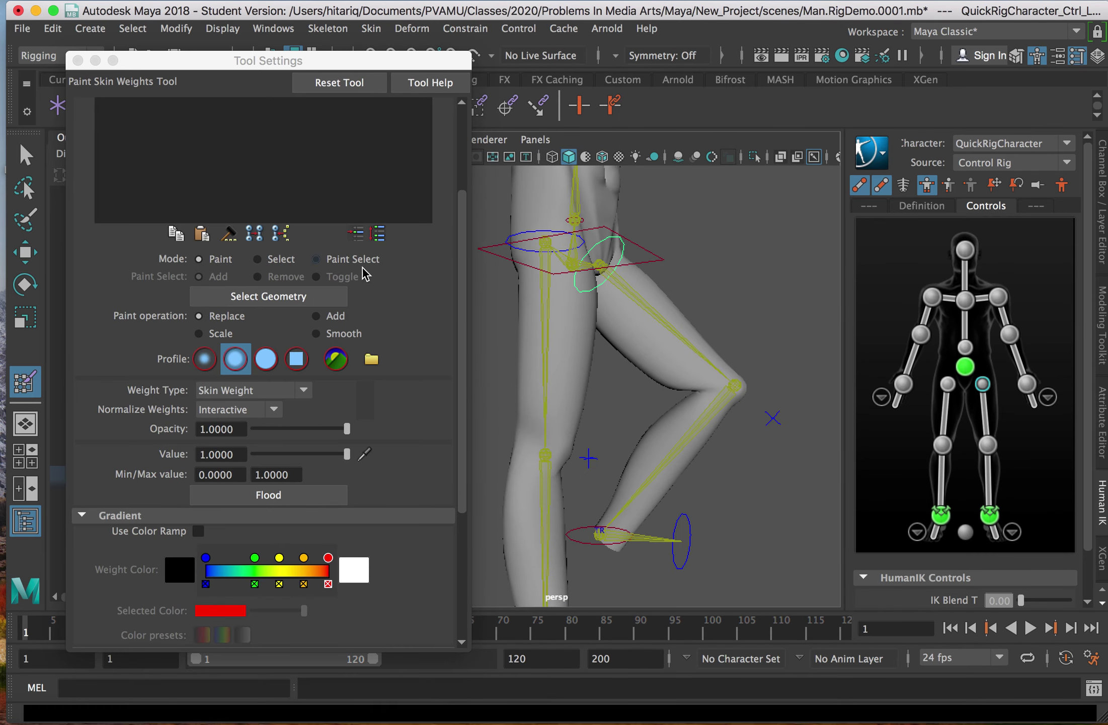
left_click_drag(145, 67, 220, 65)
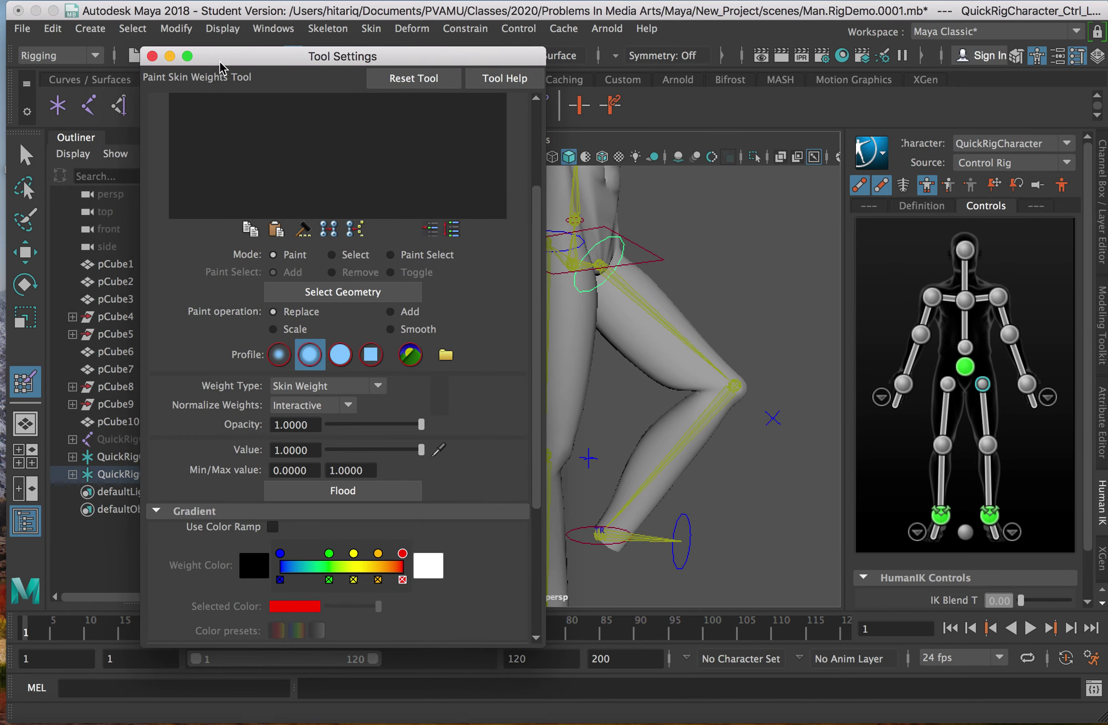
left_click(116, 422)
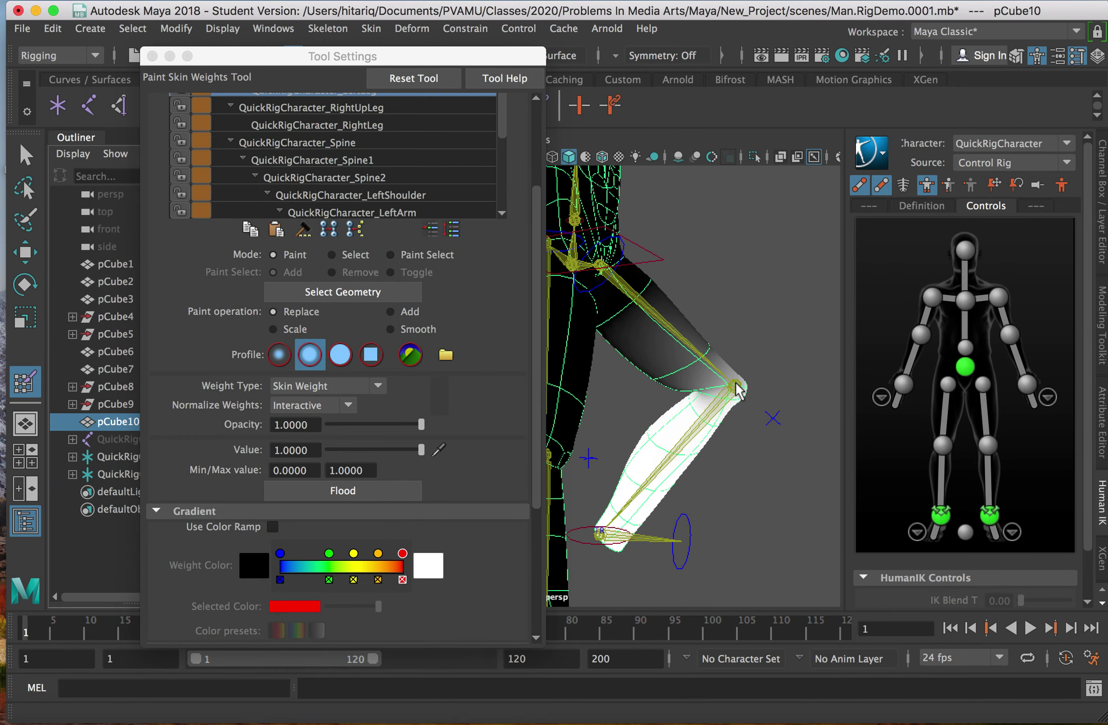
- Set the skin weight paint value to 0 and the upper brush radius to about 0.70
mouse_move(739, 451)
left_mouse_down("alt")
mouse_move(716, 407)
mouse_move(694, 403)
left_mouse_up("alt")
key("ctrl+z")
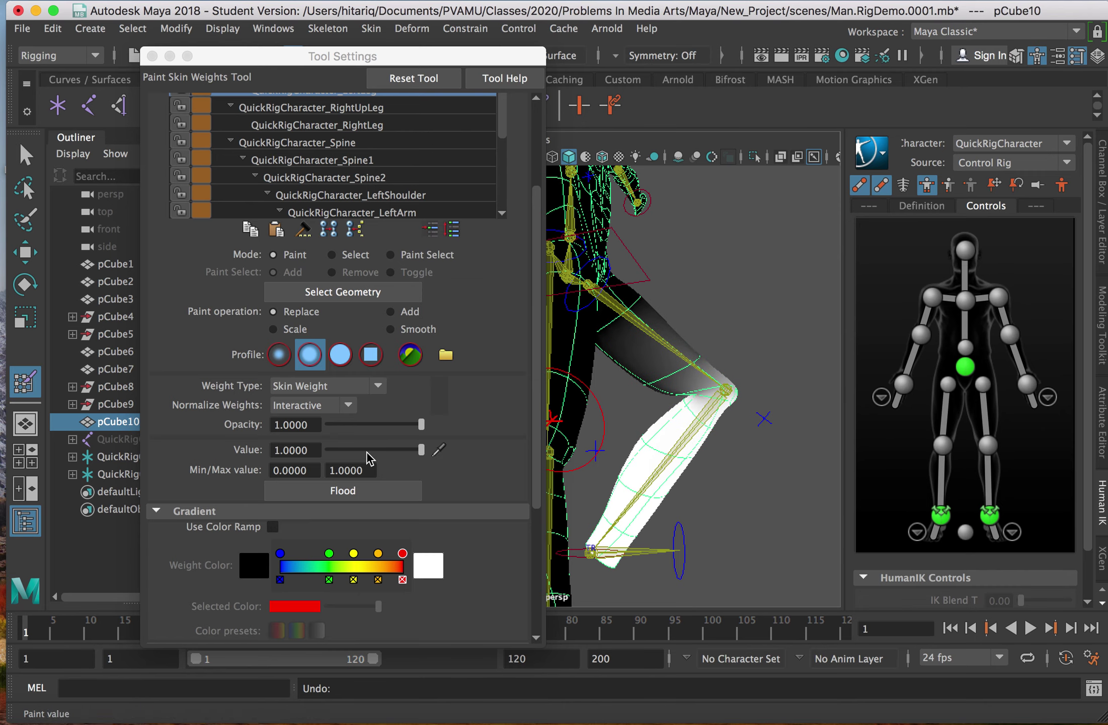
left_click_drag(370, 449, 327, 449)
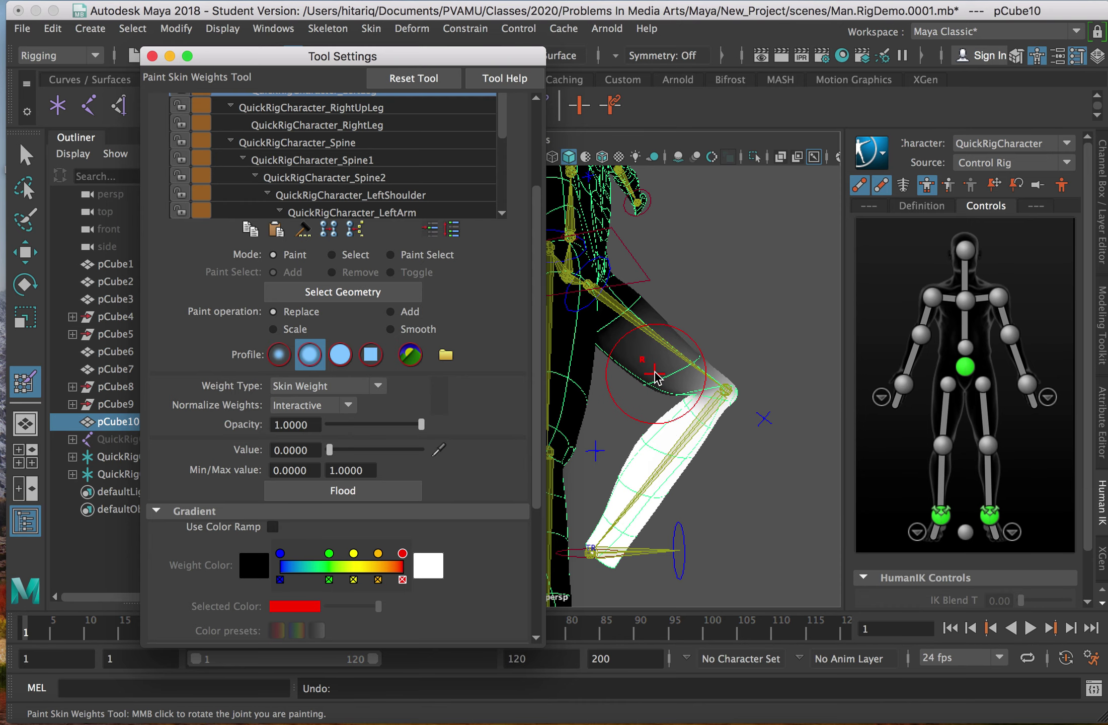
scroll(329, 507, "down", 5)
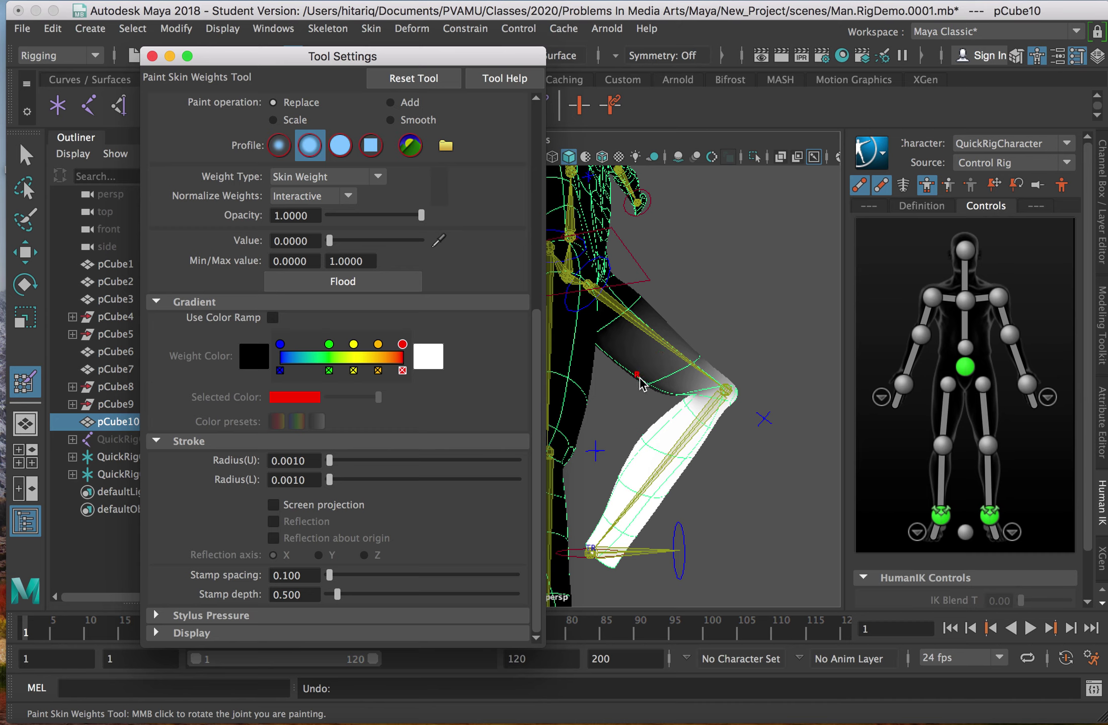
scroll(640, 384, "up", 3)
scroll(743, 372, "up", 3)
middle_click_drag(743, 388, 591, 370, "alt")
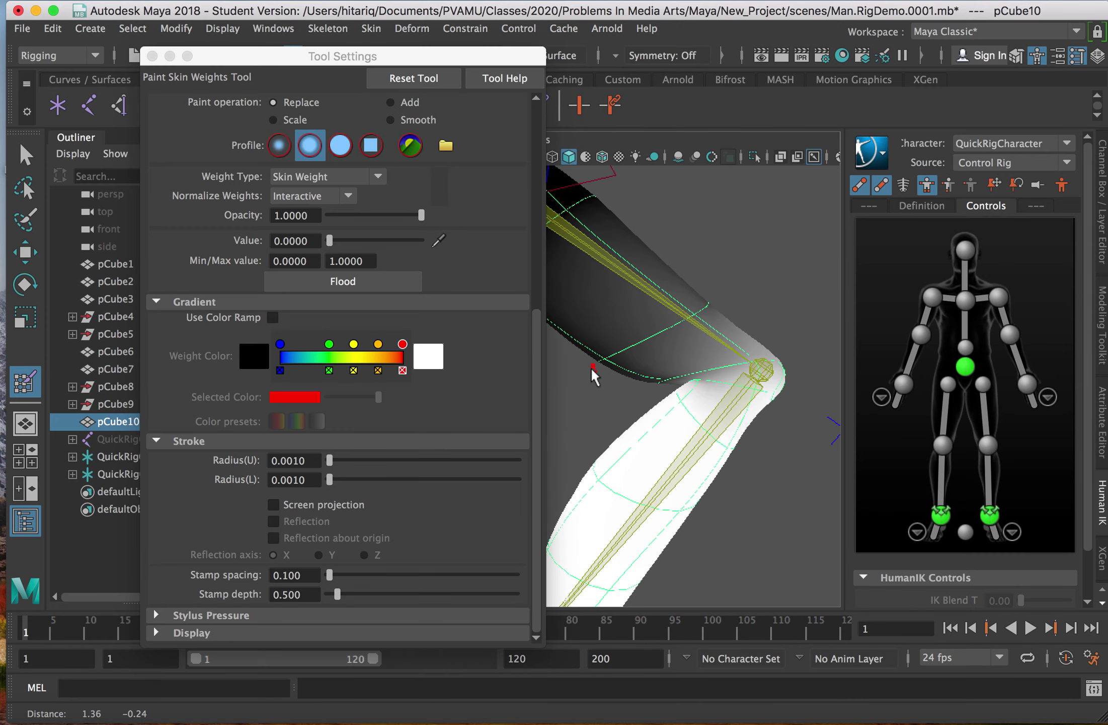
left_click_drag(330, 462, 334, 462)
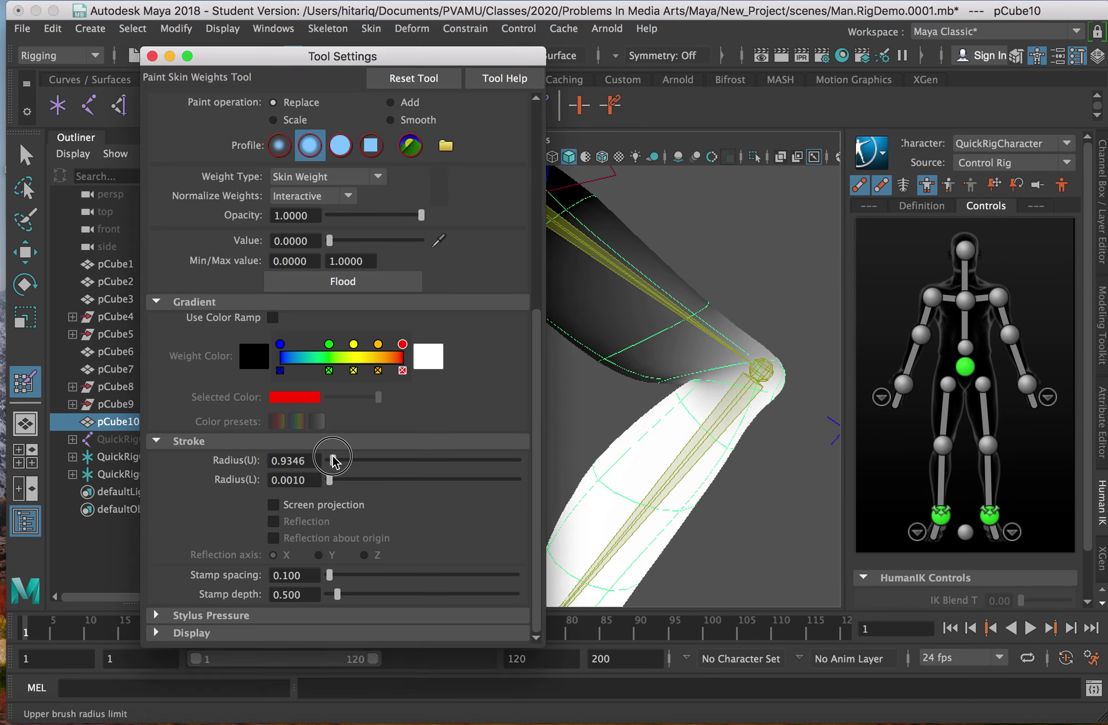
left_click(653, 307)
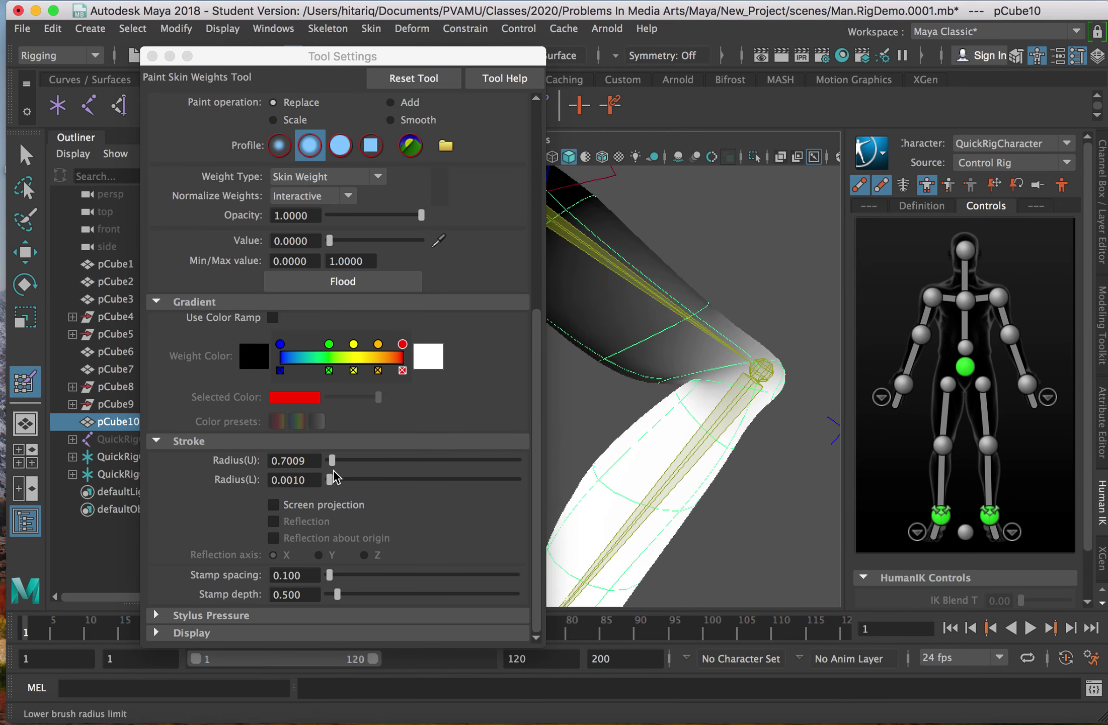
- Paint LeftLeg influence off the left thigh above the bent knee with value 0, undoing misplaced strokes
left_click_drag(685, 333, 578, 343)
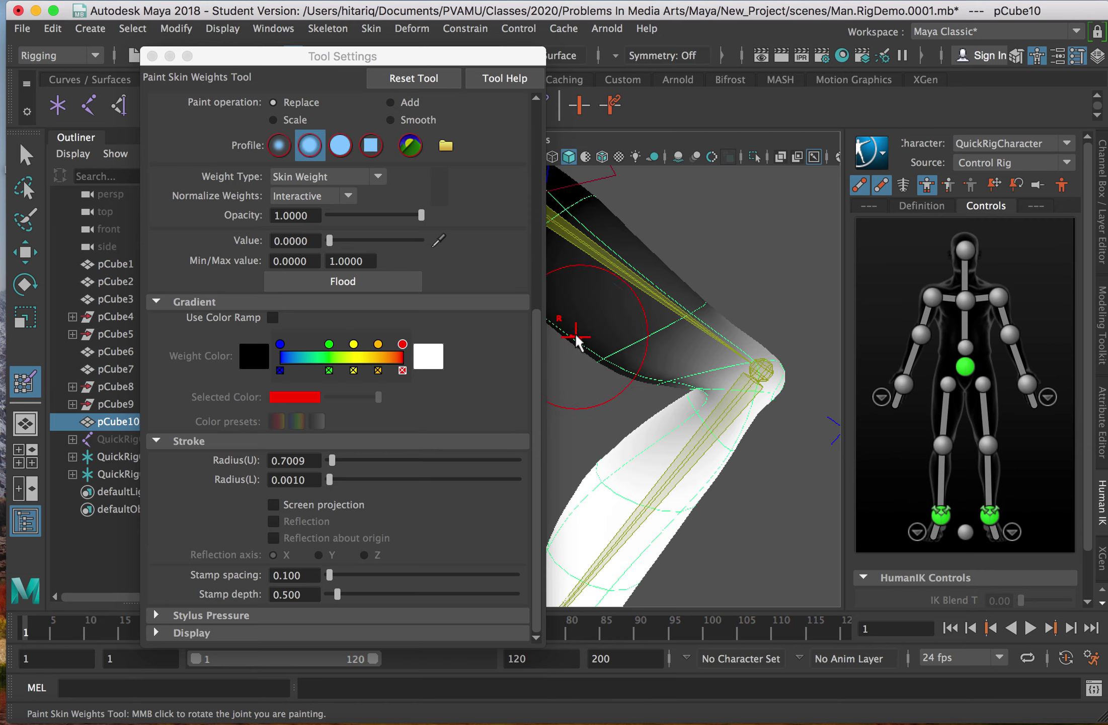
key("ctrl+z")
middle_click_drag(615, 283, 649, 305, "alt")
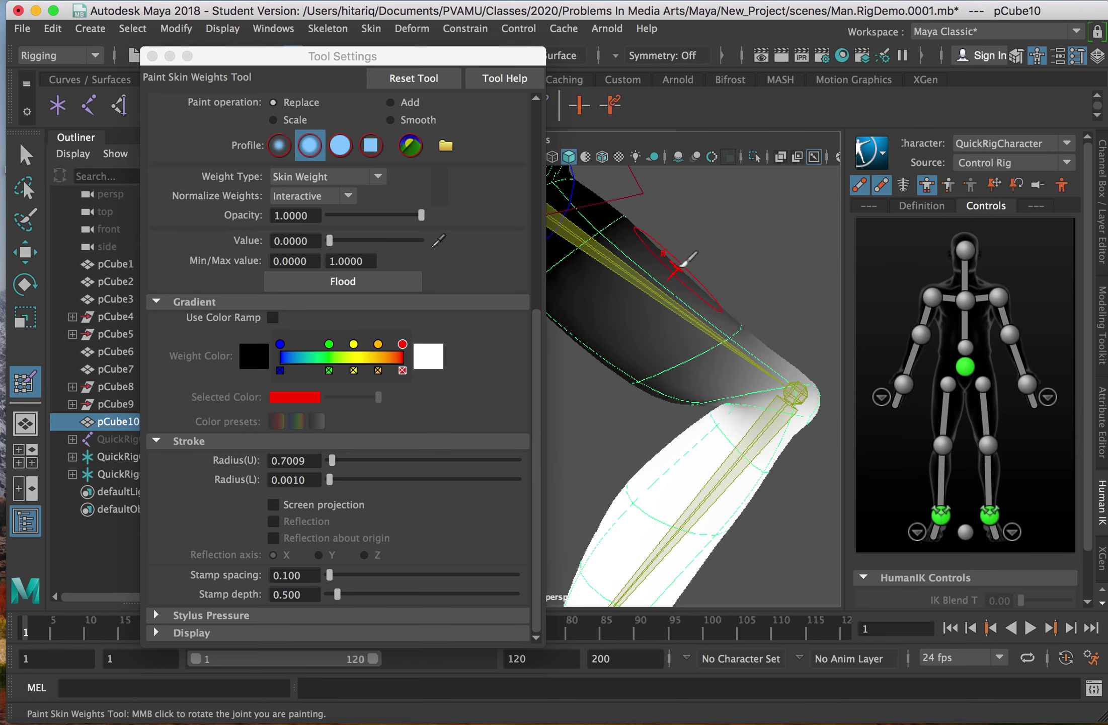
mouse_move(694, 308)
left_mouse_down()
mouse_move(707, 328)
mouse_move(656, 315)
left_mouse_up()
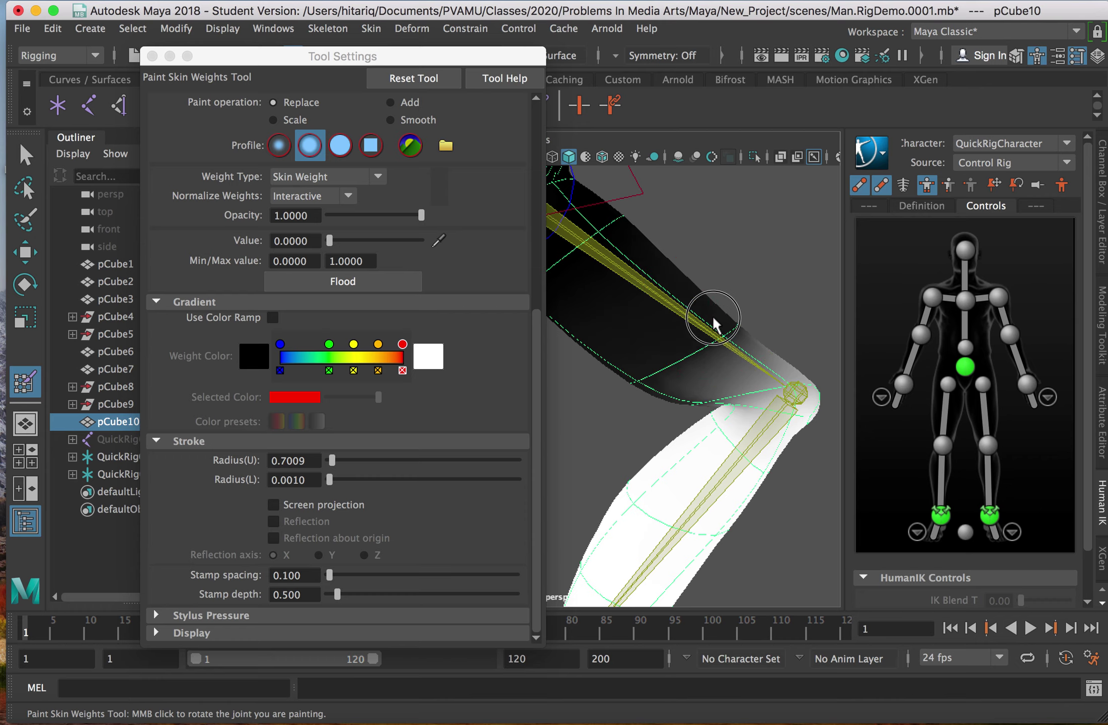
left_click_drag(783, 330, 797, 341)
key("super+z")
mouse_move(779, 297)
left_mouse_down("alt")
mouse_move(703, 332)
mouse_move(709, 325)
left_mouse_up("alt")
middle_click_drag(710, 325, 636, 351, "alt")
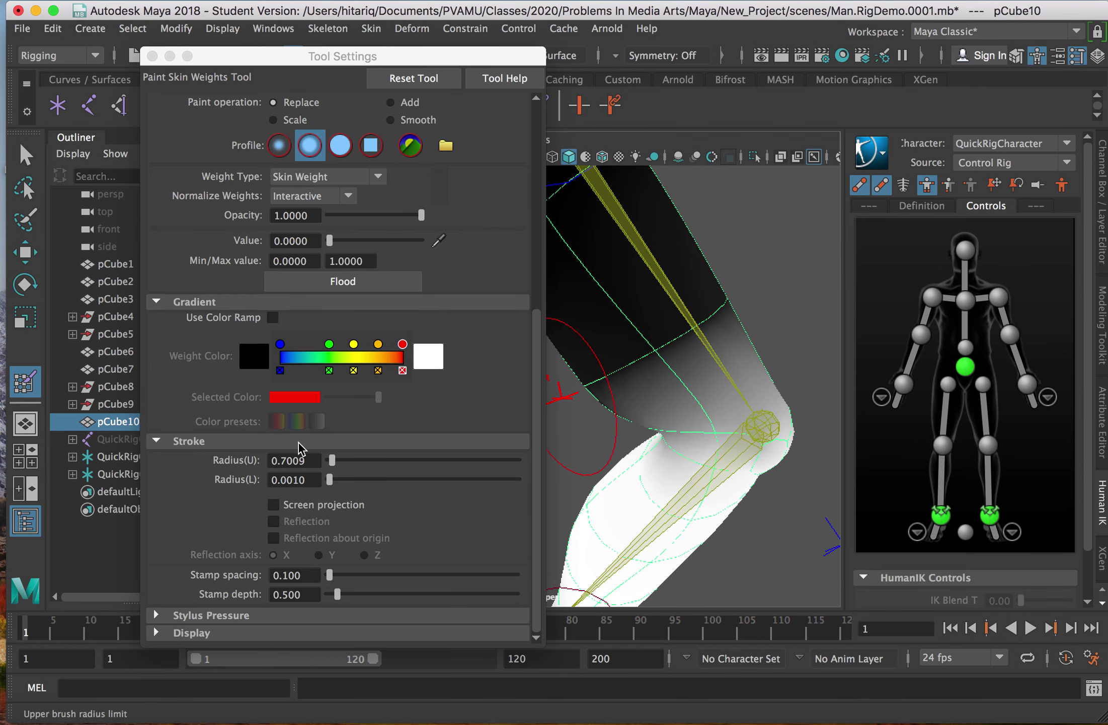
- Set the paint value to 1 and paint LeftLeg influence back onto the lower left thigh near the knee
left_click_drag(330, 241, 506, 254)
left_click_drag(688, 308, 702, 332)
left_click_drag(786, 436, 820, 415, "alt")
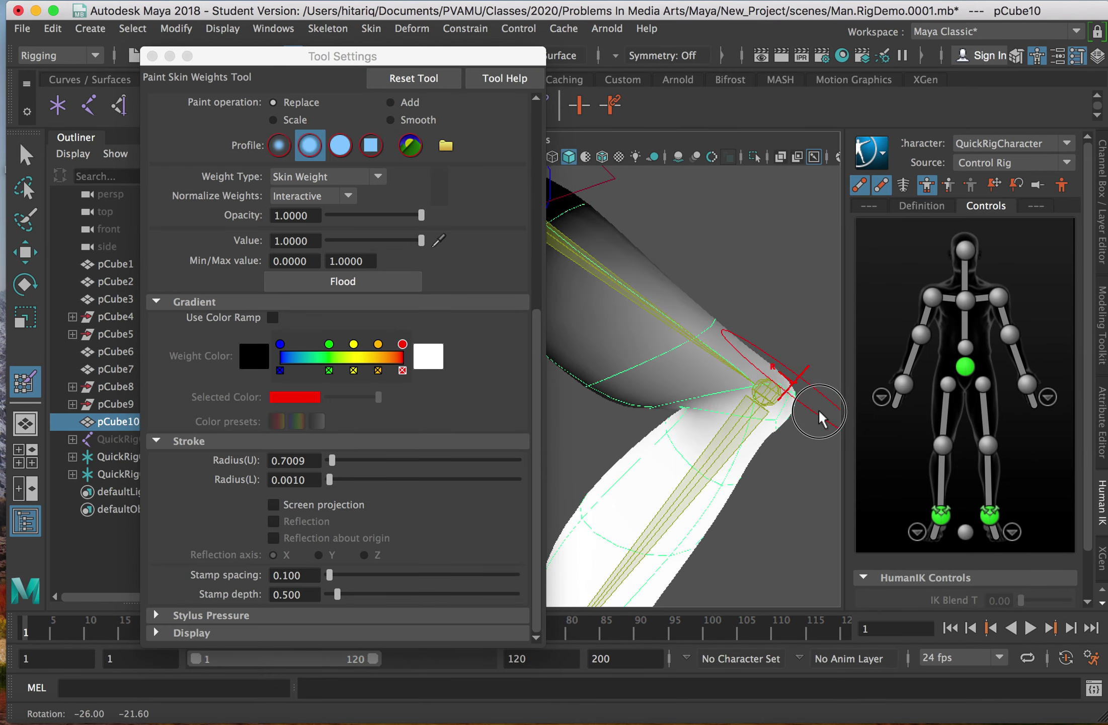
right_click_drag(821, 415, 726, 448, "alt")
mouse_move(700, 508)
left_mouse_down("alt")
mouse_move(594, 512)
mouse_move(639, 525)
mouse_move(748, 515)
mouse_move(806, 486)
mouse_move(809, 471)
mouse_move(745, 462)
mouse_move(698, 502)
left_mouse_up("alt")
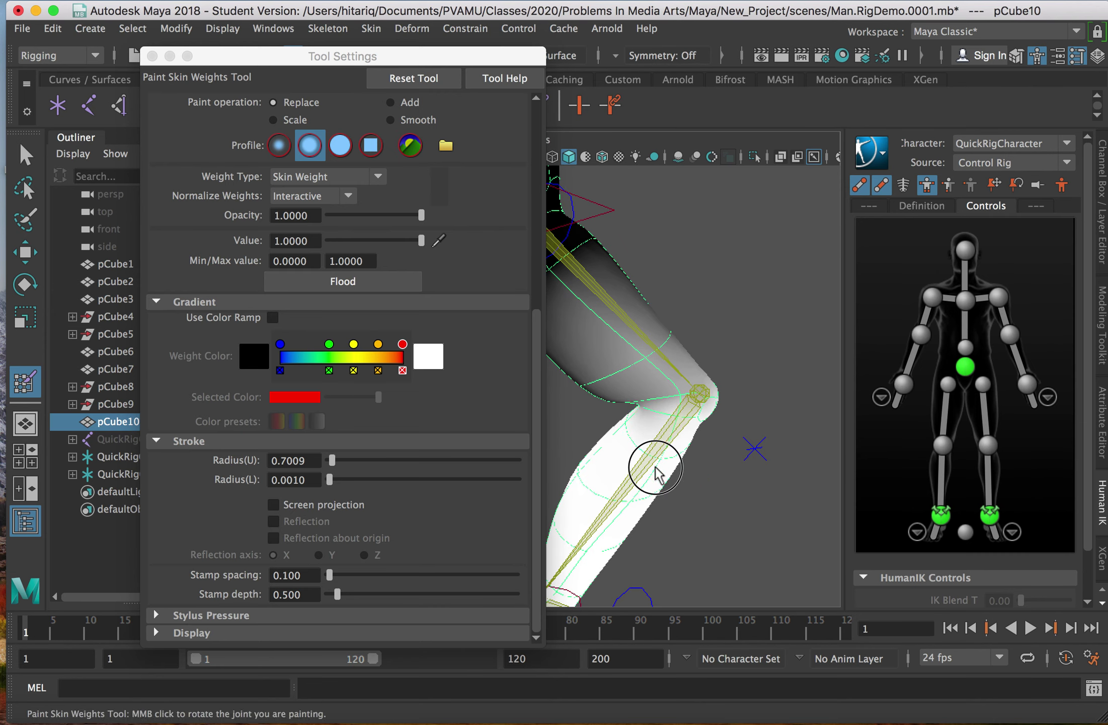
mouse_move(670, 444)
left_mouse_down()
mouse_move(668, 457)
mouse_move(730, 503)
mouse_move(797, 480)
mouse_move(725, 516)
mouse_move(512, 520)
mouse_move(784, 391)
mouse_move(660, 475)
mouse_move(638, 465)
mouse_move(695, 445)
mouse_move(720, 459)
mouse_move(710, 451)
mouse_move(707, 465)
mouse_move(777, 492)
mouse_move(834, 471)
left_mouse_up()
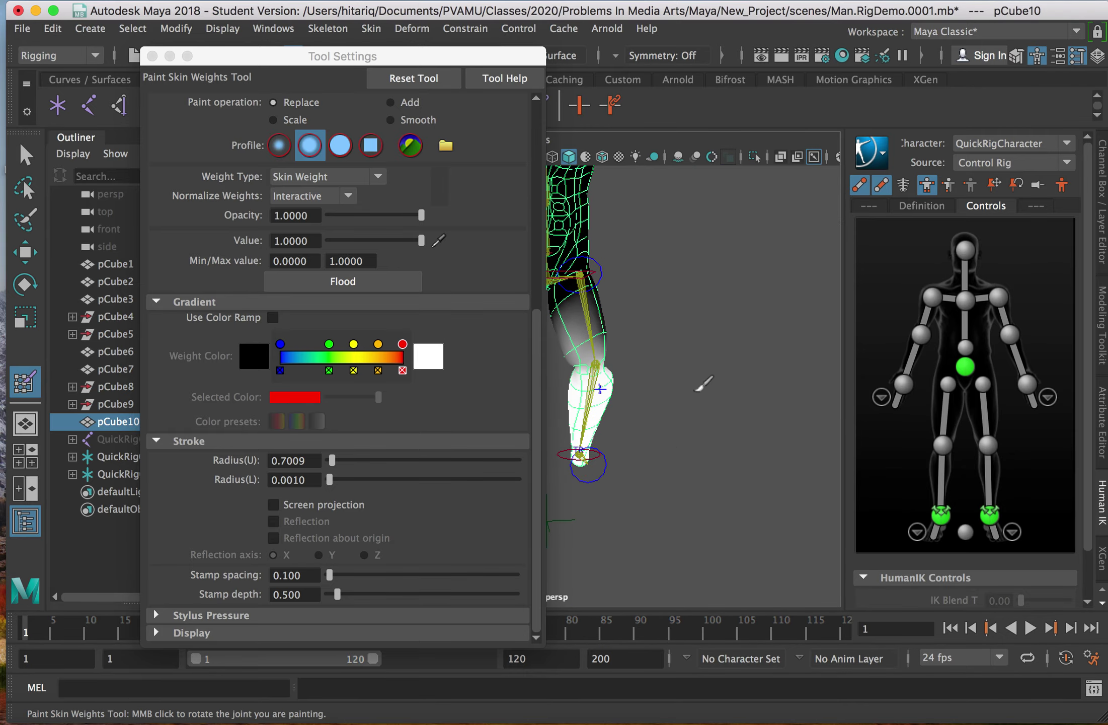
- Minimize the tool settings, switch to the Select tool and clear the selection to show the shaded legs
middle_click_drag(695, 391, 775, 545, "alt")
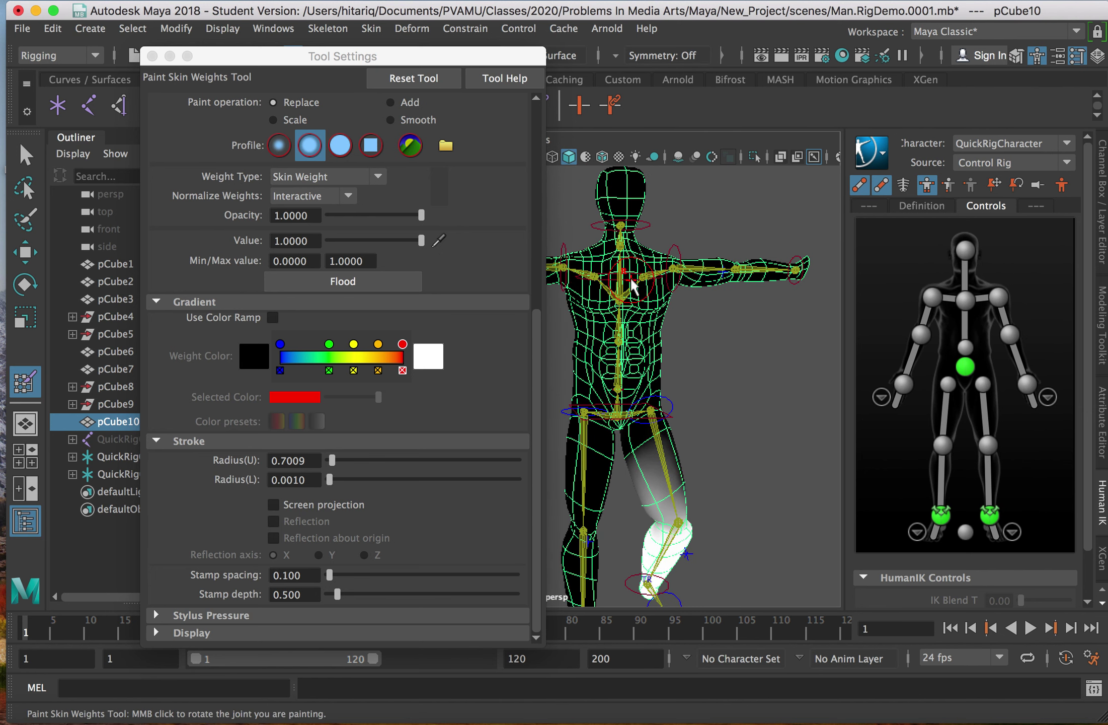
left_click(170, 56)
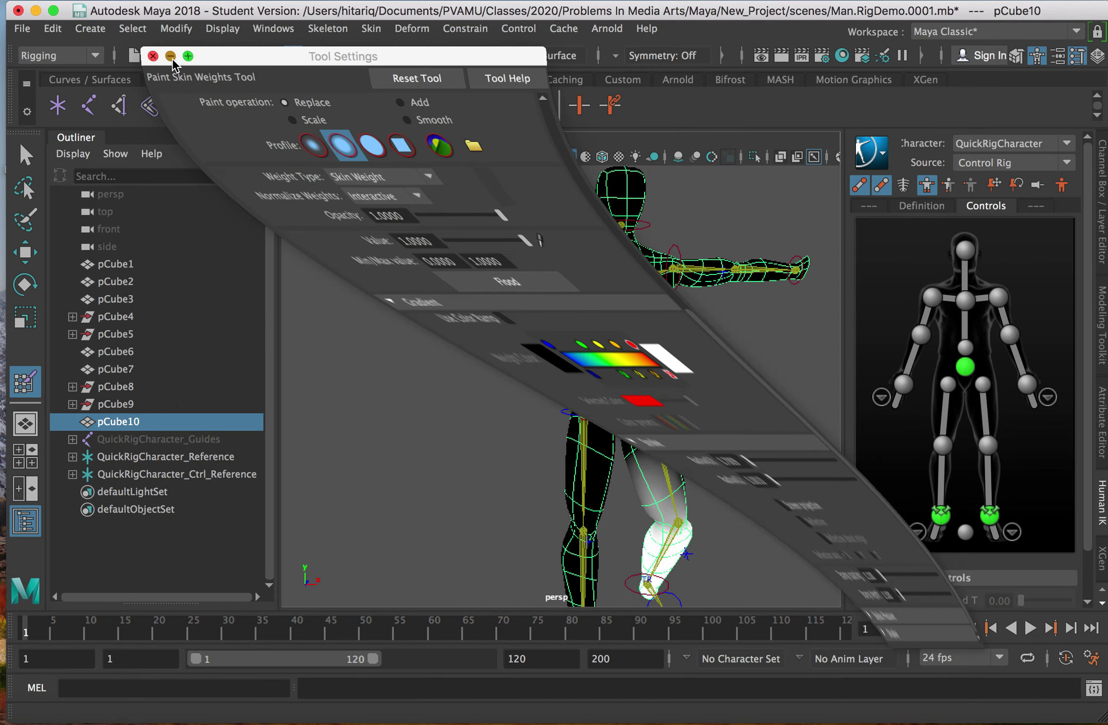
left_click_drag(451, 405, 437, 348, "alt")
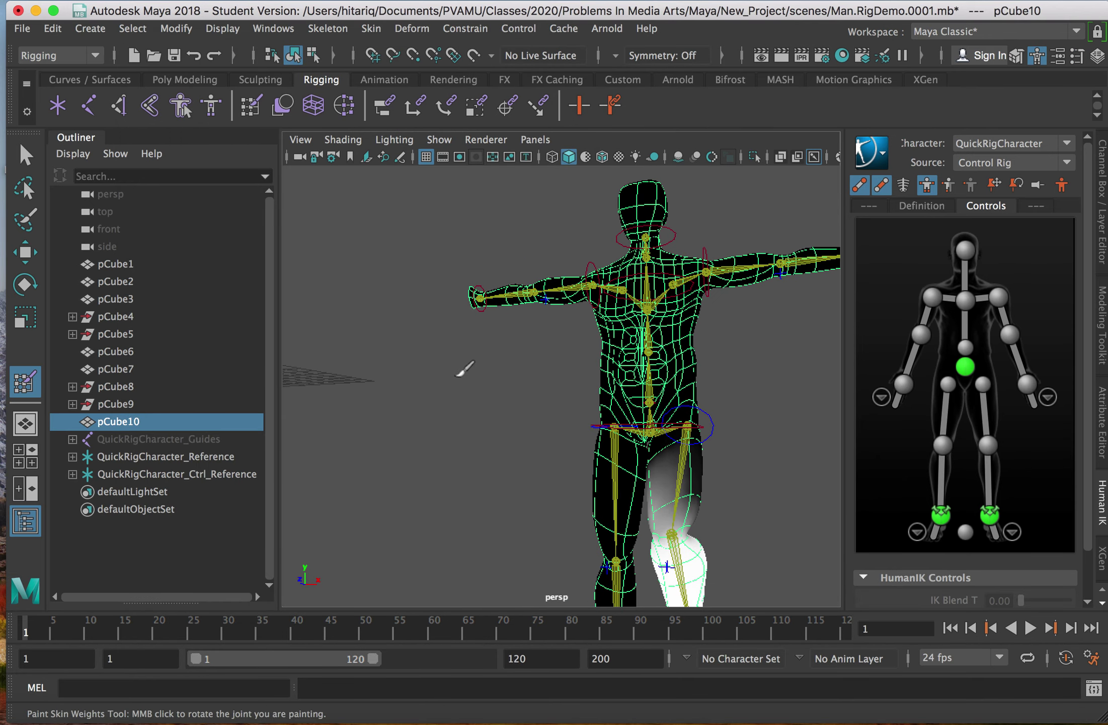
middle_click_drag(458, 376, 398, 335, "alt")
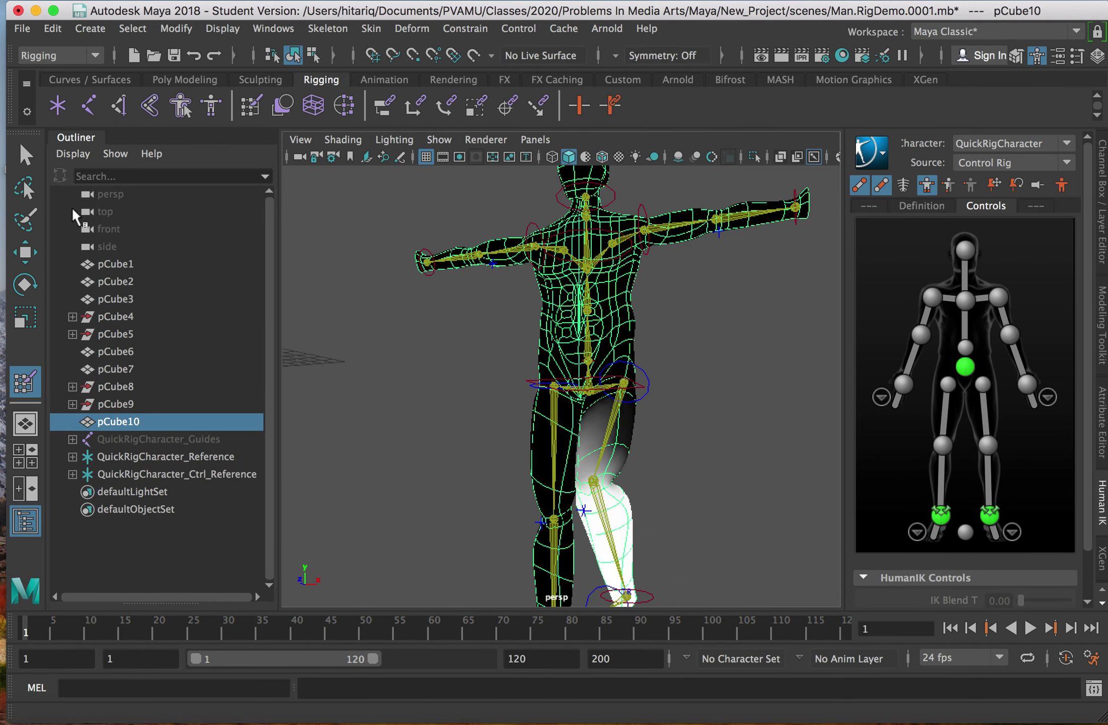
left_click(30, 157)
left_click(413, 389)
left_click_drag(674, 503, 644, 502, "alt")
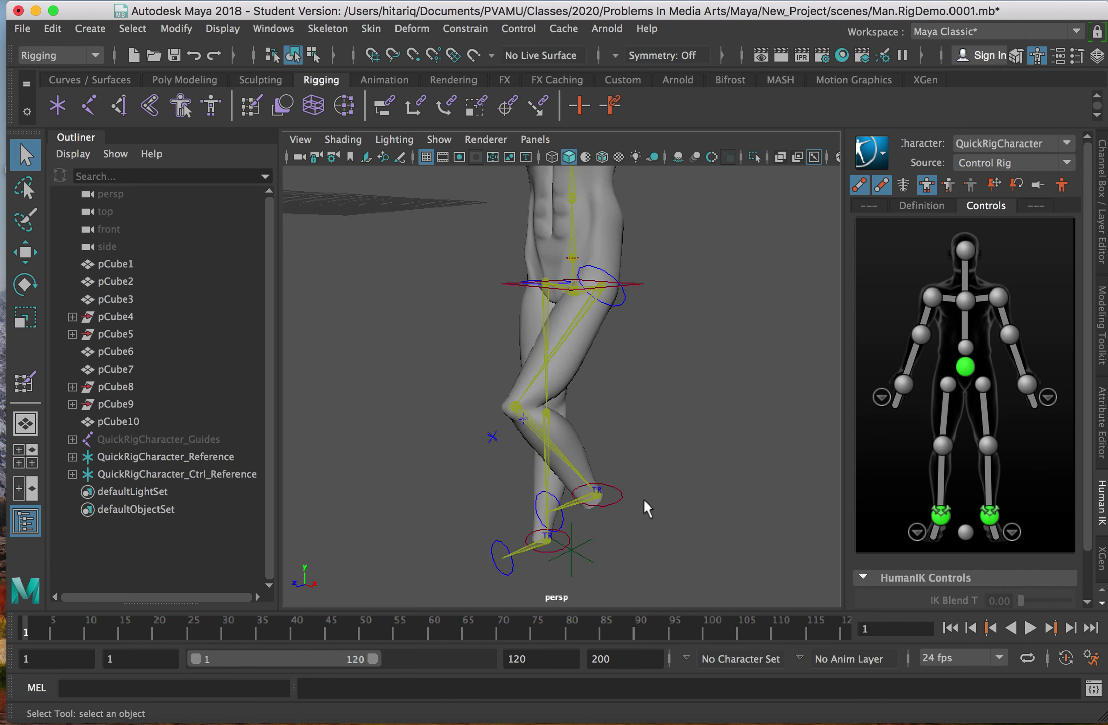
- Move the left foot control forward and up with the Move tool until the left thigh is nearly horizontal
left_click(621, 491)
left_click_drag(685, 540, 663, 540, "alt")
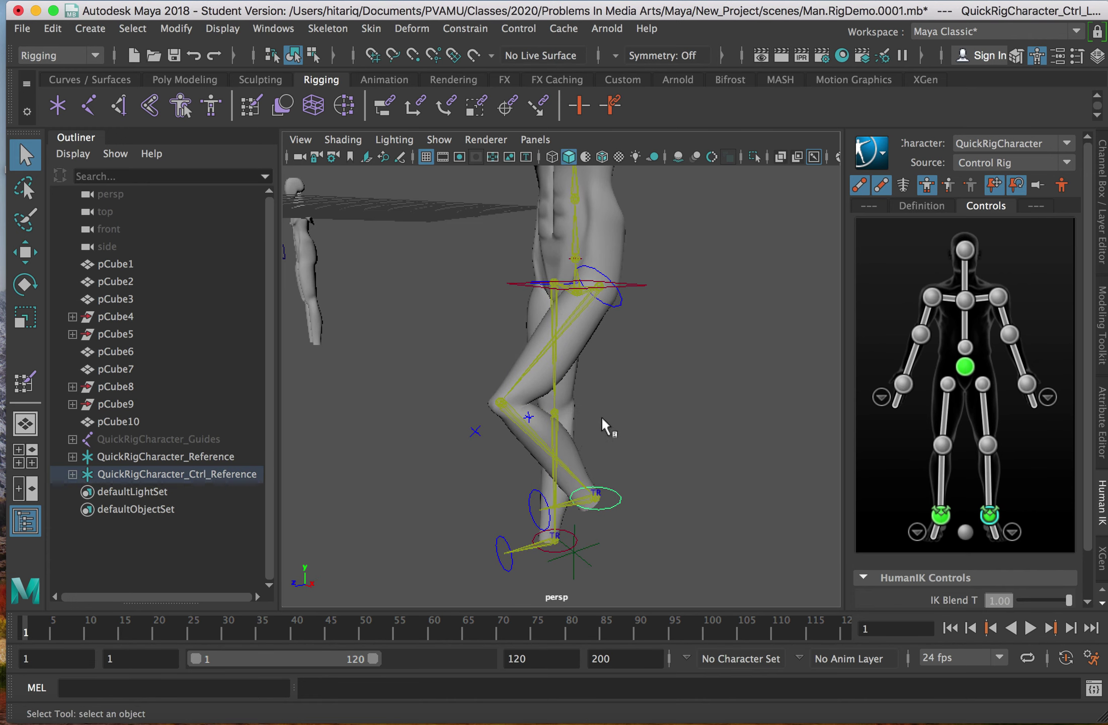
key("w")
left_click_drag(593, 426, 569, 450)
left_click_drag(551, 523, 433, 523)
left_click_drag(498, 475, 564, 429)
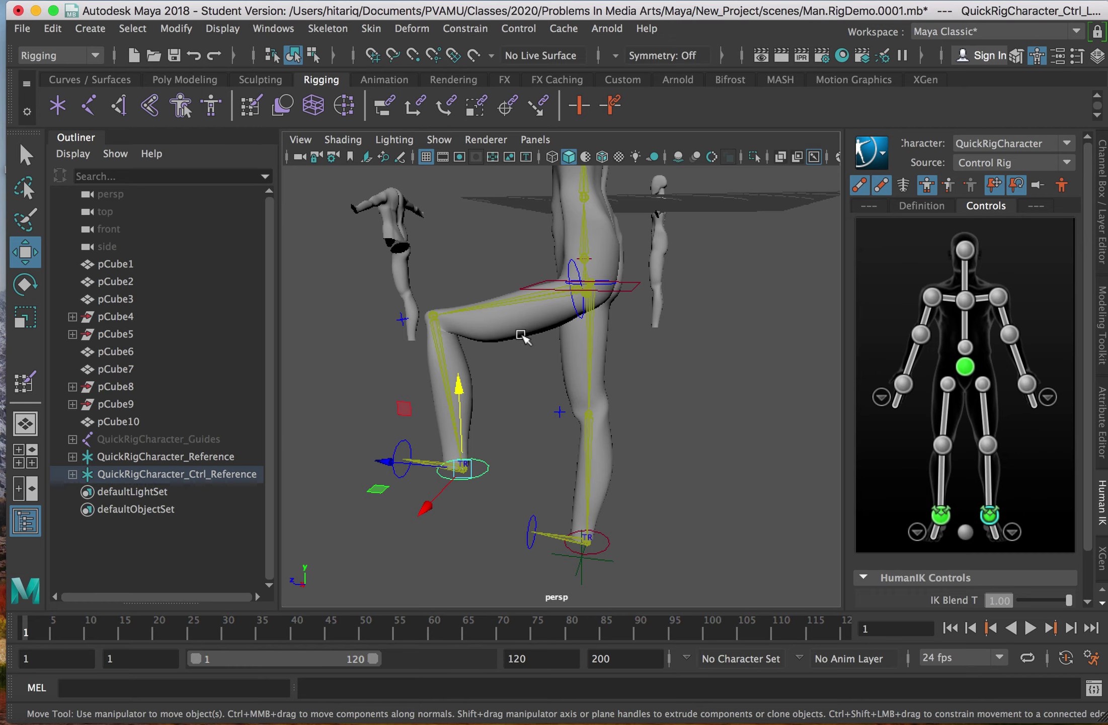
- Start the Paint Skin Weights Tool and select pCube10 for painting with the left thigh raised
left_click(577, 304)
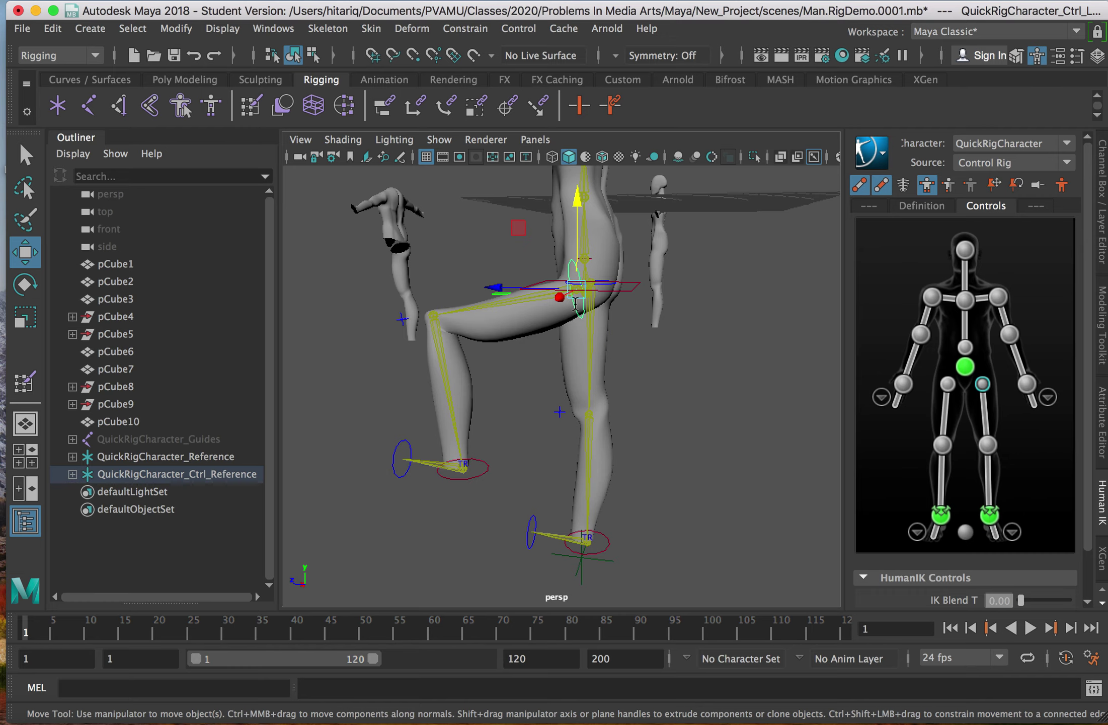
scroll(540, 359, "up", 5)
middle_click_drag(480, 358, 497, 387, "alt")
left_click_drag(497, 387, 519, 376, "alt")
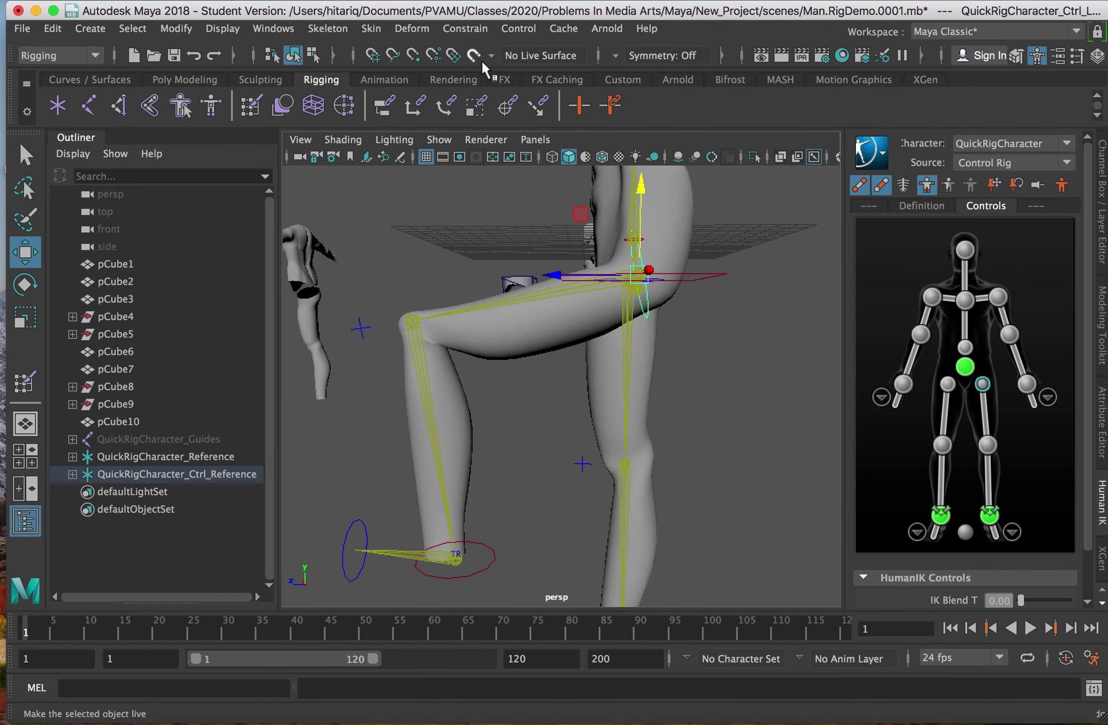
left_click(371, 31)
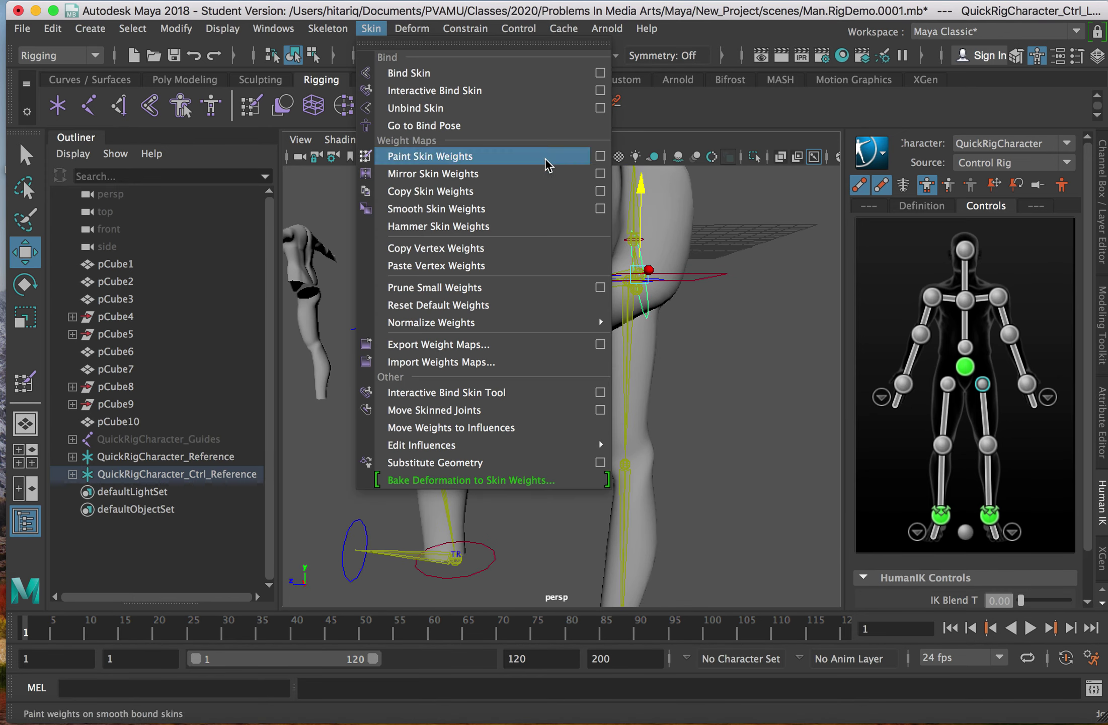
left_click(596, 161)
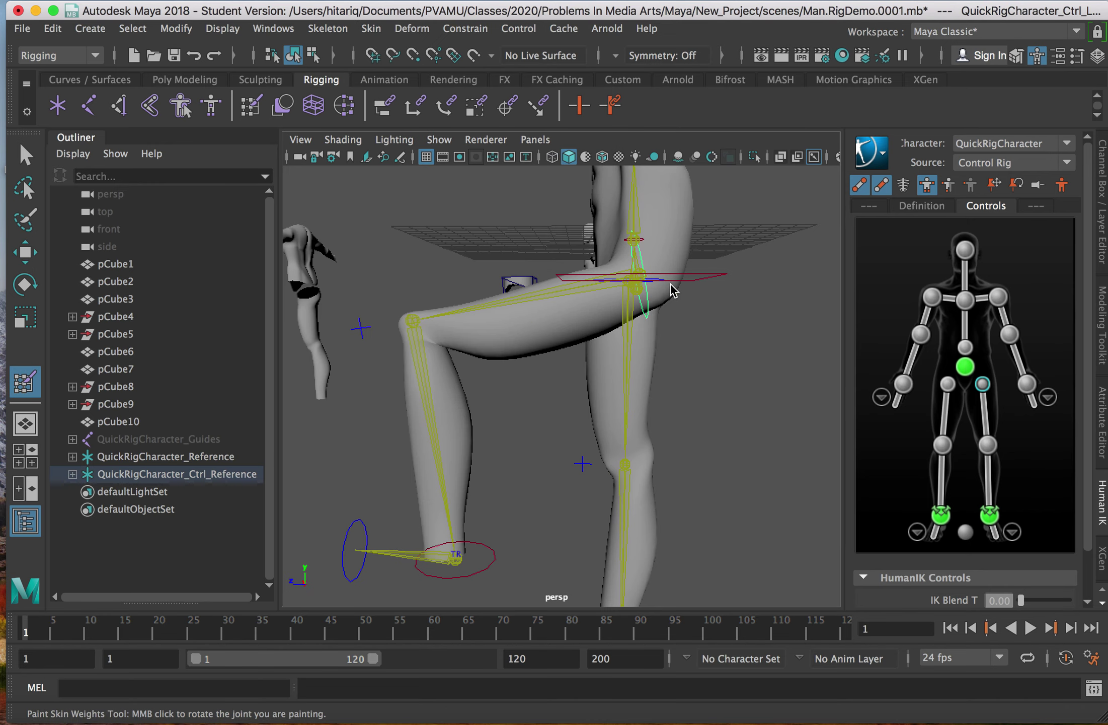
left_click(132, 421)
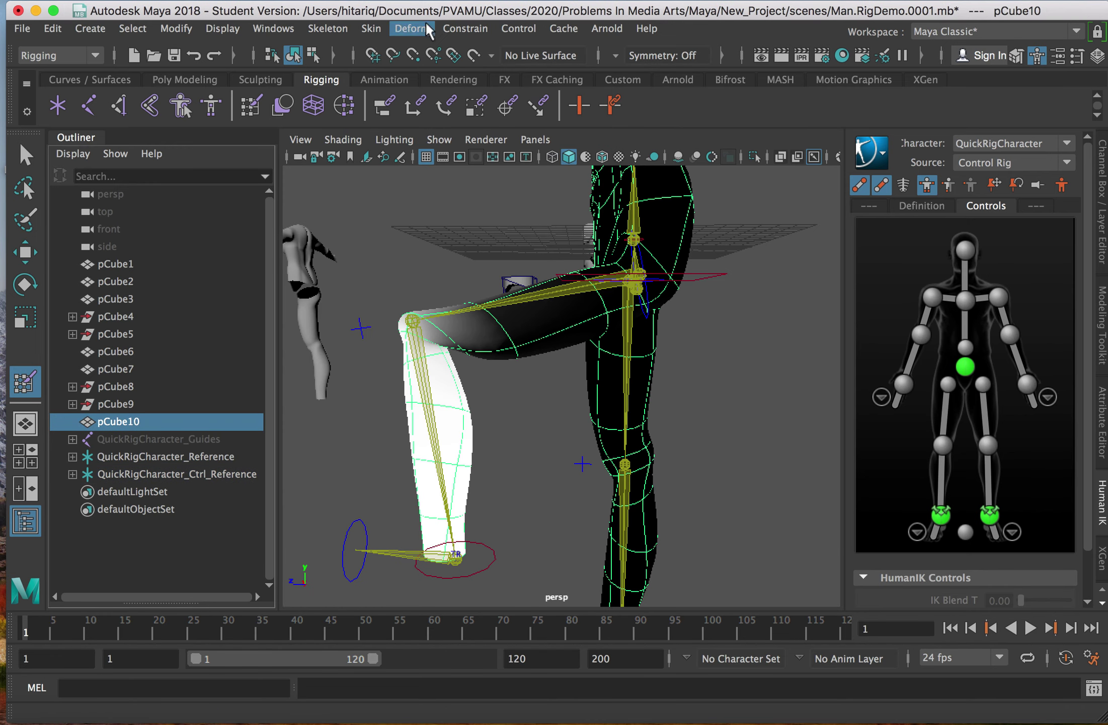
- Restore the Paint Skin Weights tool settings and move the window aside
mouse_move(557, 201)
left_mouse_down("alt")
mouse_move(735, 286)
mouse_move(809, 306)
mouse_move(665, 284)
left_mouse_up("alt")
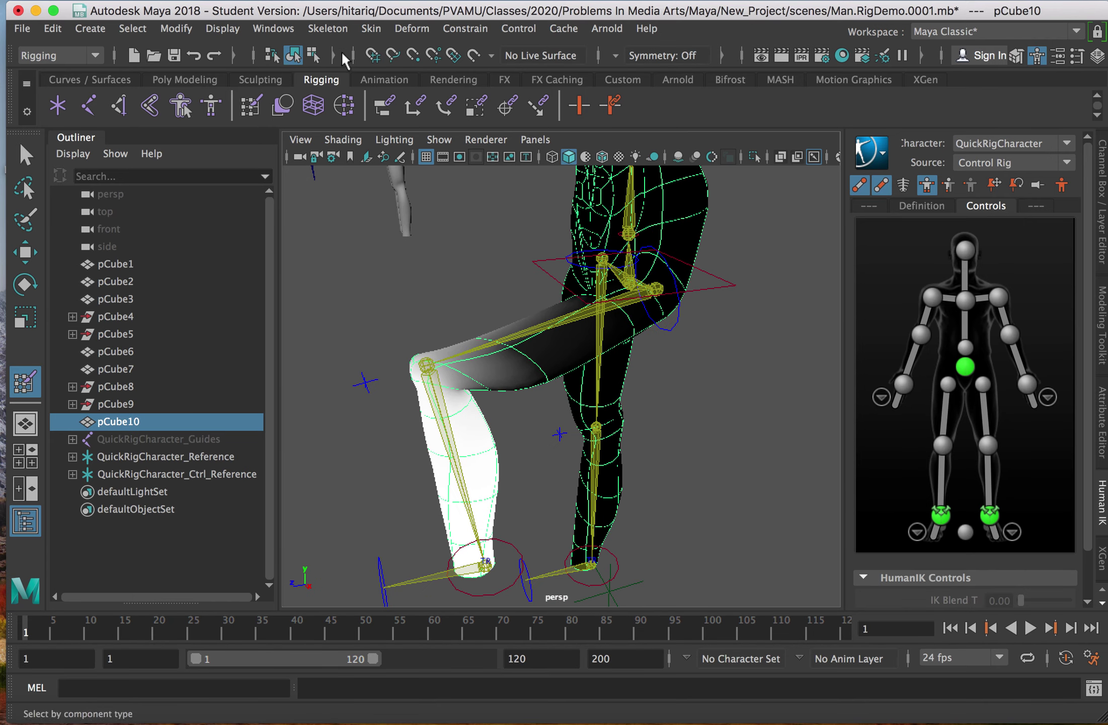
left_click(371, 28)
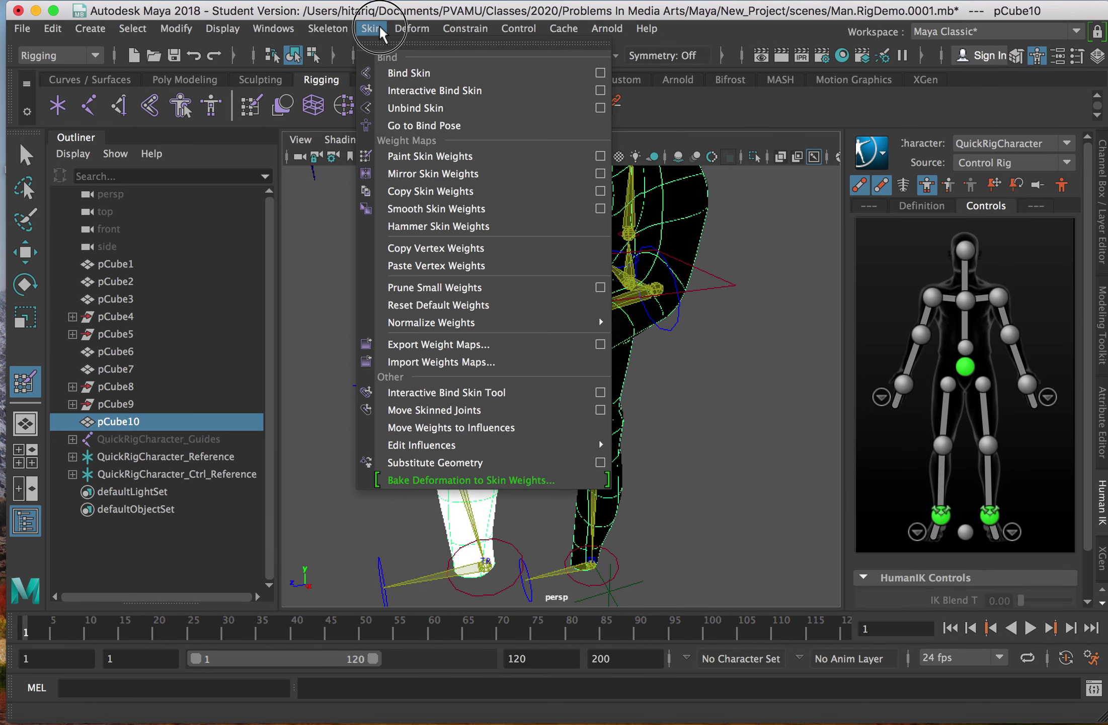
left_click(601, 156)
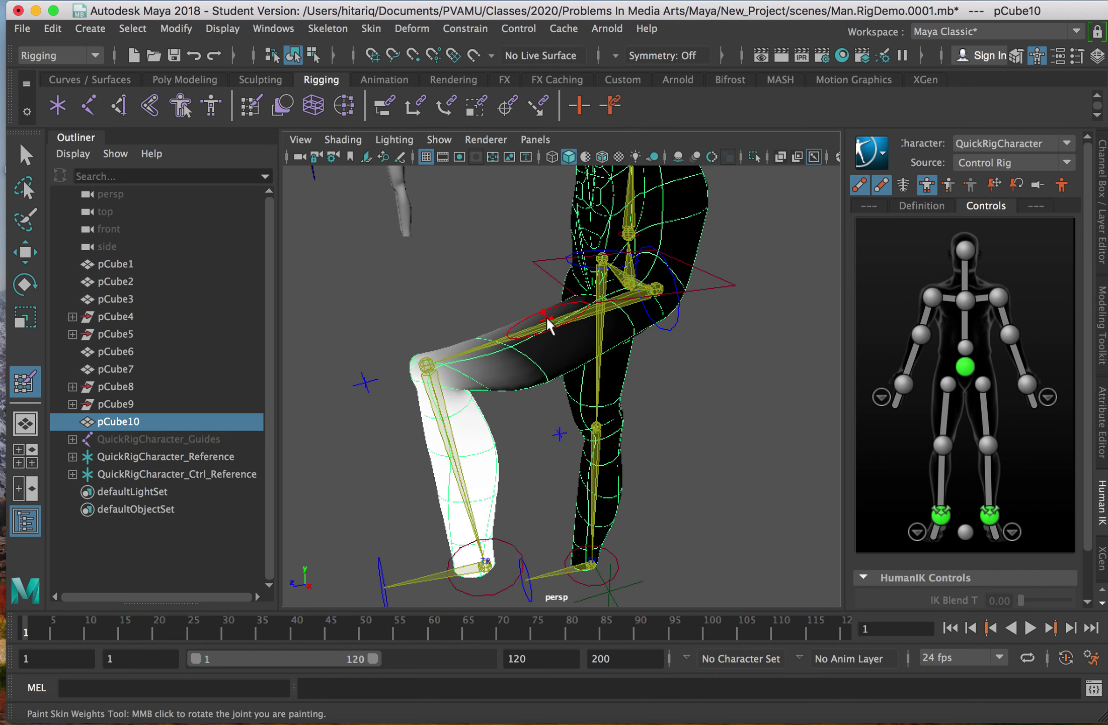
left_click(1097, 724)
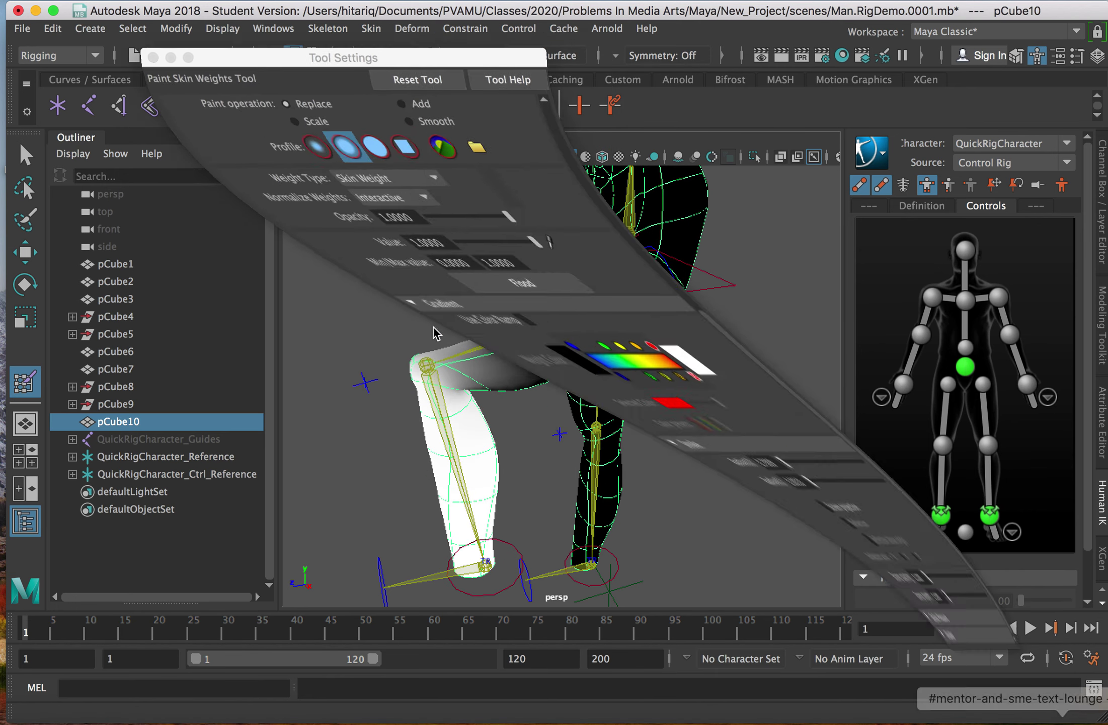
left_click_drag(284, 65, 235, 77)
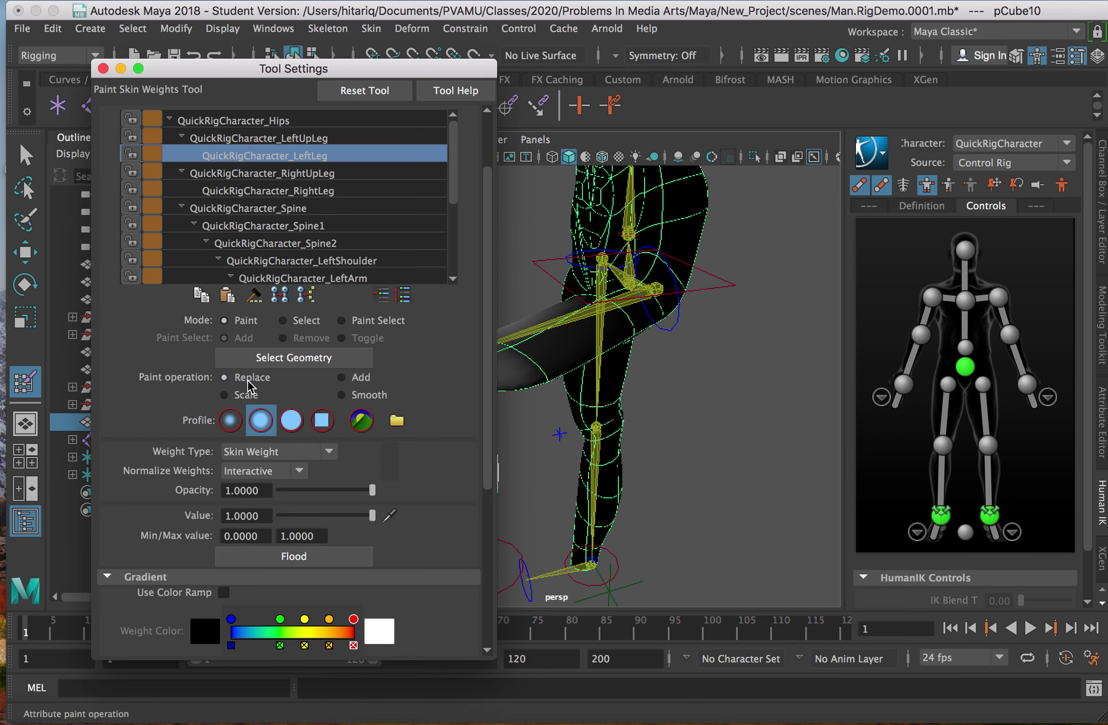
- Select the QuickRigCharacter_LeftUpLeg influence for painting and set the upper brush radius to about 1.40
left_click(305, 225)
left_click_drag(695, 422, 697, 375, "alt")
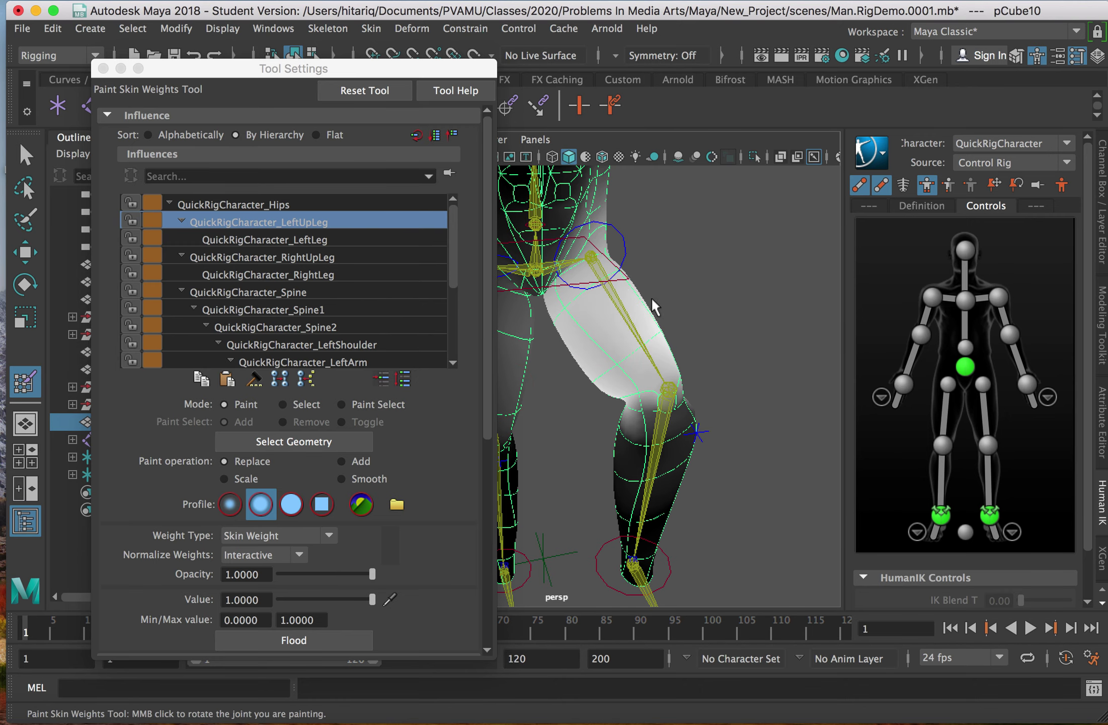
scroll(370, 498, "down", 5)
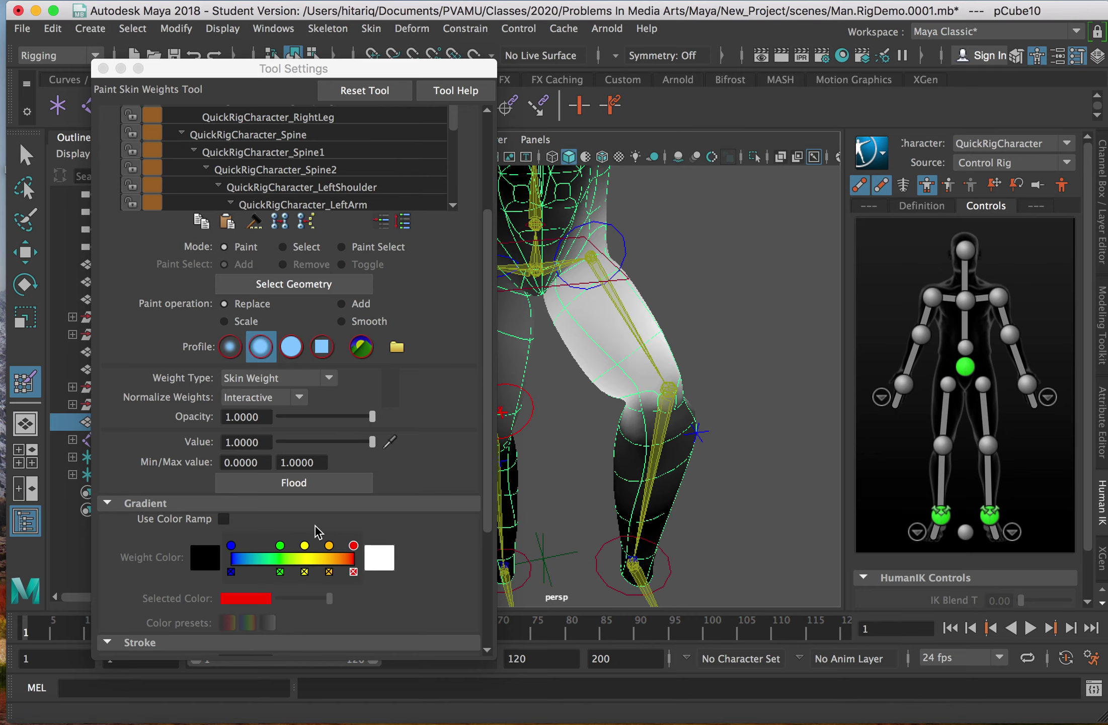
scroll(317, 518, "down", 5)
left_click(290, 502)
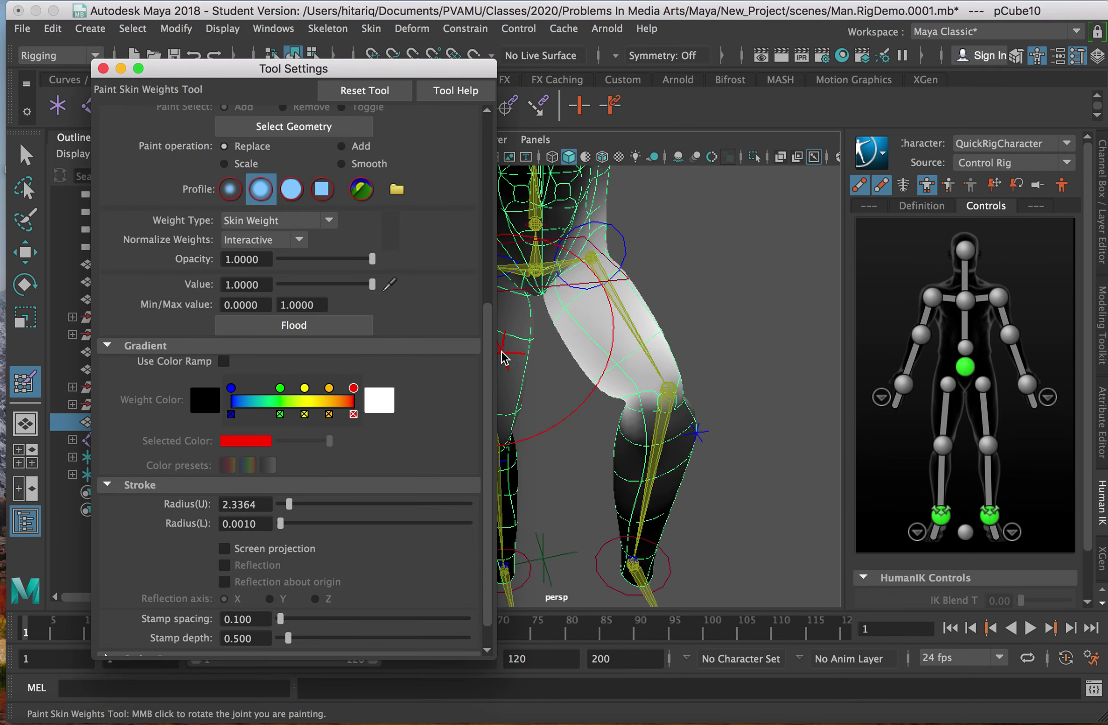
mouse_move(598, 317)
left_mouse_down("alt")
mouse_move(797, 363)
mouse_move(755, 383)
mouse_move(631, 366)
mouse_move(625, 379)
mouse_move(655, 302)
mouse_move(747, 336)
left_mouse_up("alt")
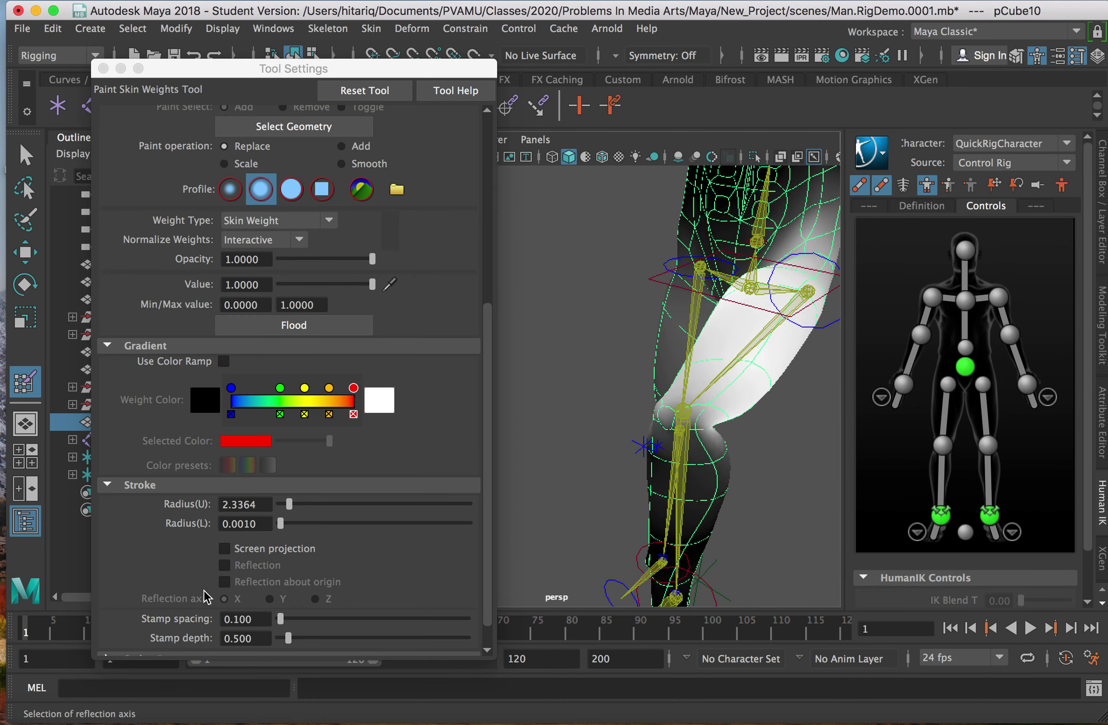
left_click(283, 506)
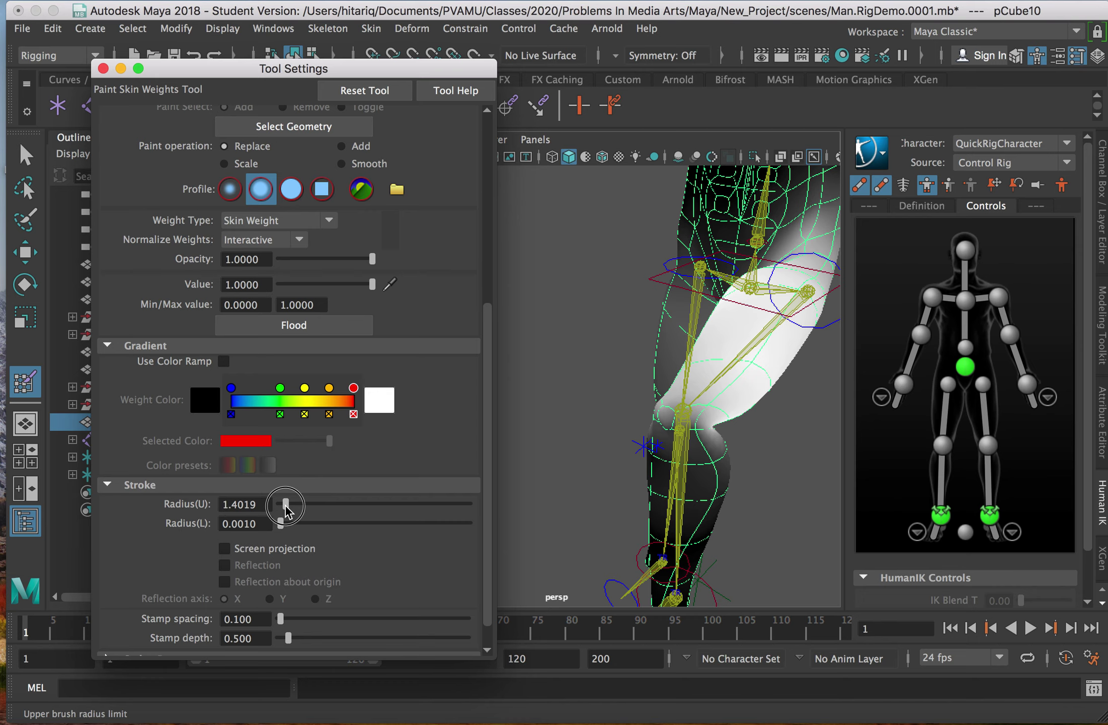
- Try a paint value of 0 for the QuickRigCharacter_LeftUpLeg influence around the left hip
left_click(731, 341)
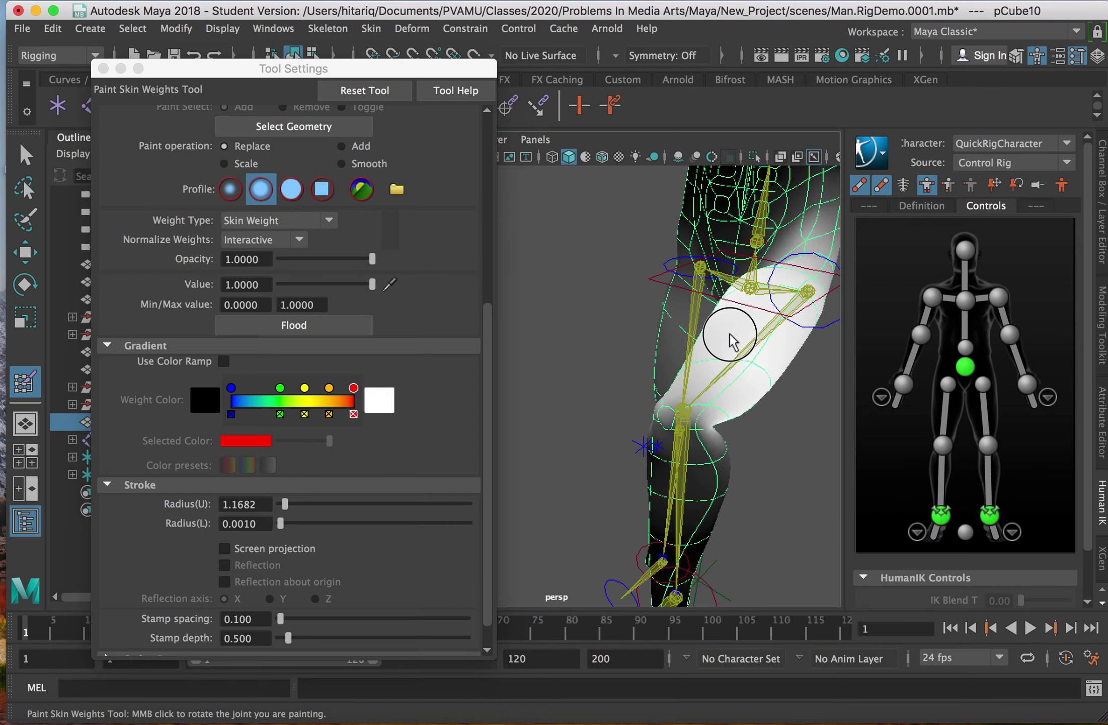
left_click_drag(704, 355, 671, 271, "alt")
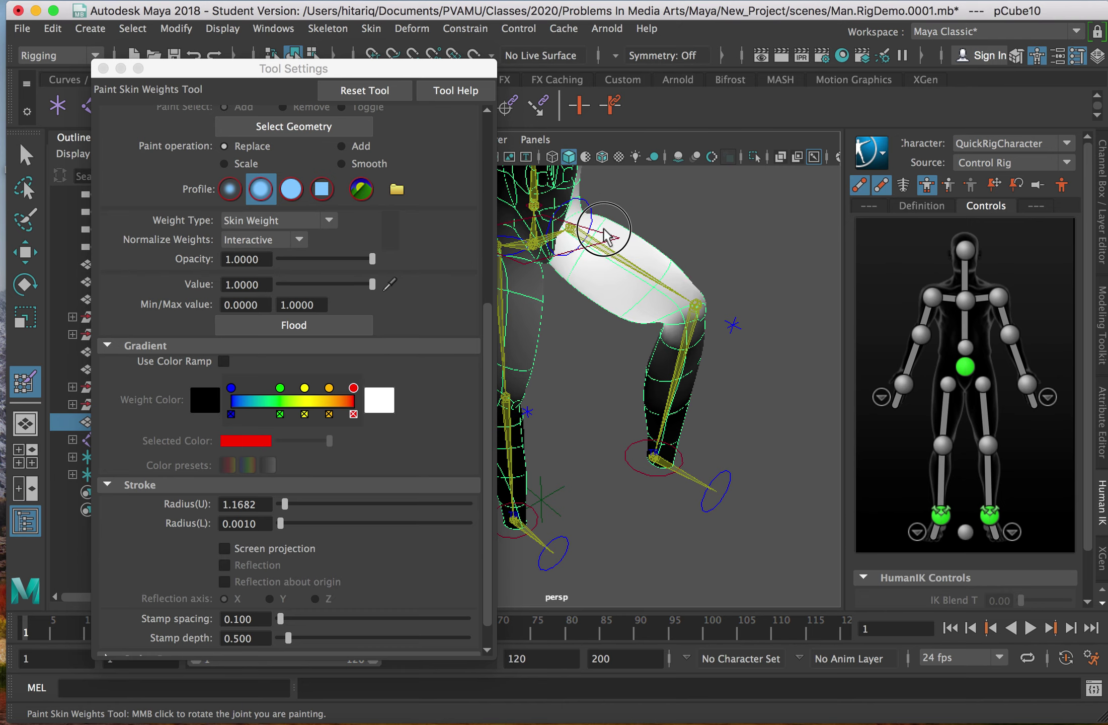
mouse_move(632, 244)
left_mouse_down("alt")
mouse_move(639, 282)
mouse_move(594, 359)
mouse_move(569, 333)
mouse_move(660, 345)
mouse_move(723, 374)
left_mouse_up("alt")
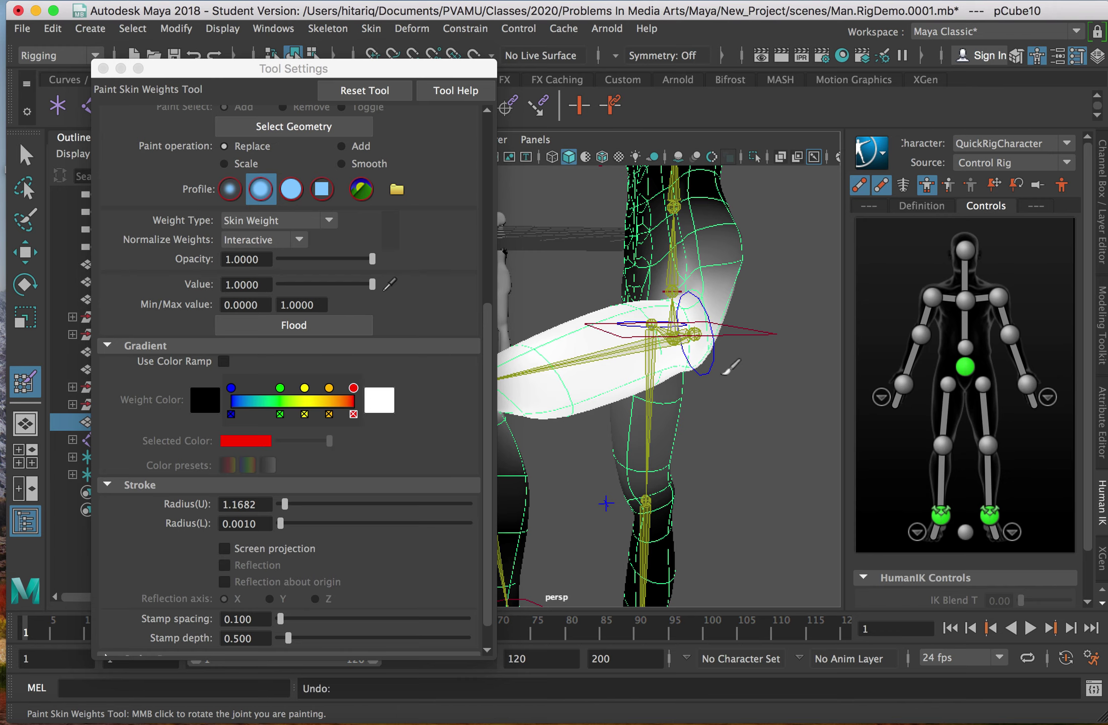
left_click_drag(373, 284, 280, 284)
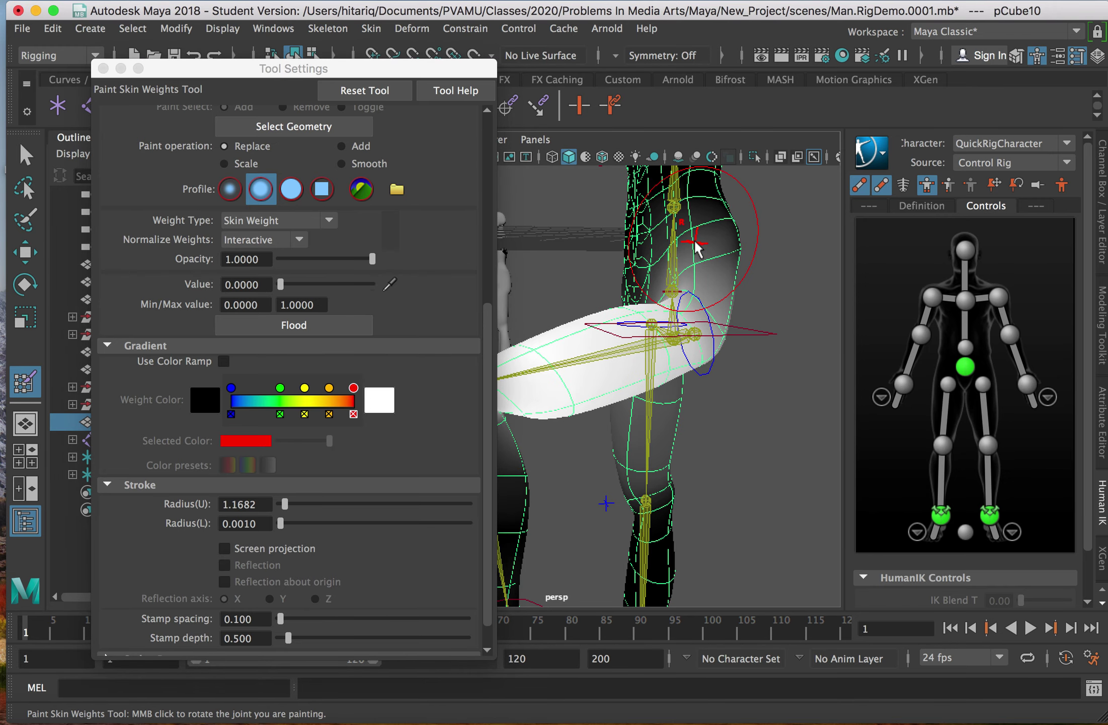
mouse_move(750, 405)
middle_mouse_down()
mouse_move(668, 391)
mouse_move(648, 401)
mouse_move(648, 391)
mouse_move(714, 415)
mouse_move(721, 406)
mouse_move(604, 358)
mouse_move(574, 294)
middle_mouse_up()
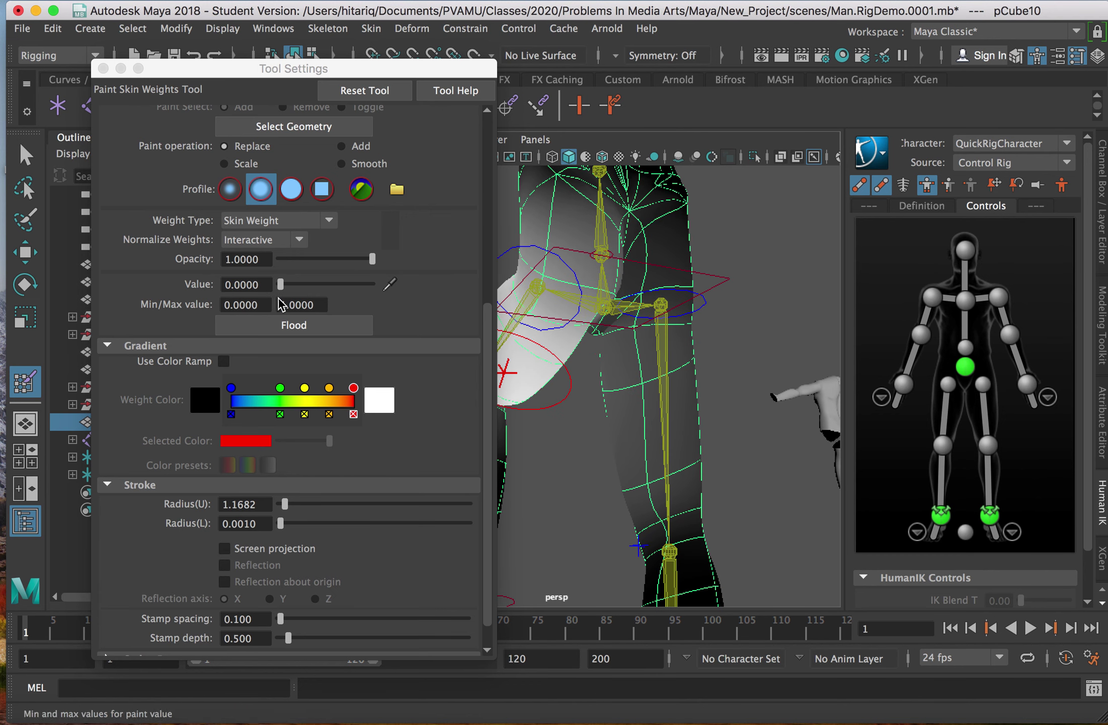
- Try painting QuickRigCharacter_LeftUpLeg weight at value 1 on the upper thigh and buttock, and undo the strokes
left_click_drag(281, 285, 375, 292)
left_click_drag(607, 283, 567, 356)
left_click_drag(577, 400, 713, 409, "alt")
key("z")
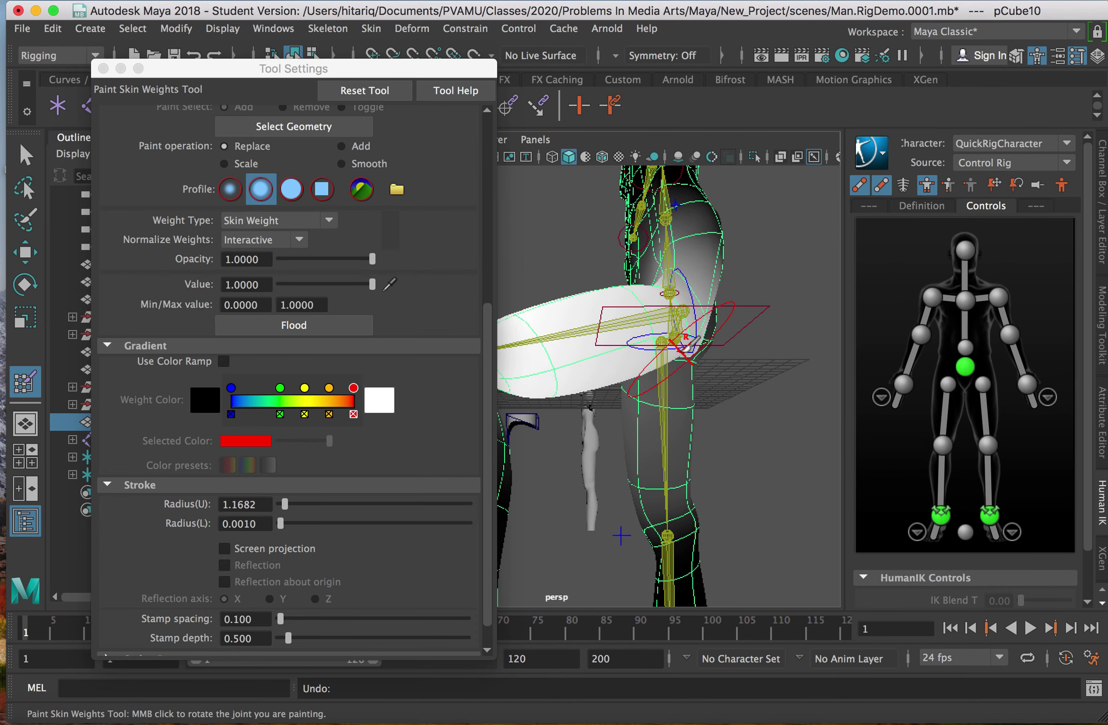
left_click(702, 336)
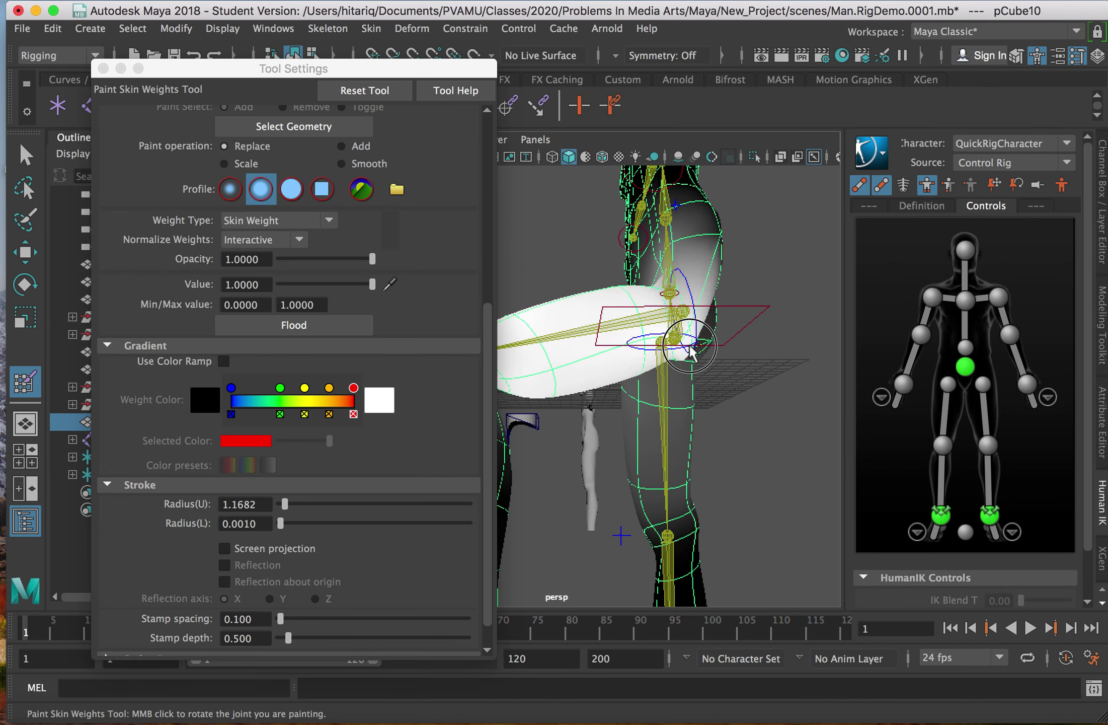
key("z")
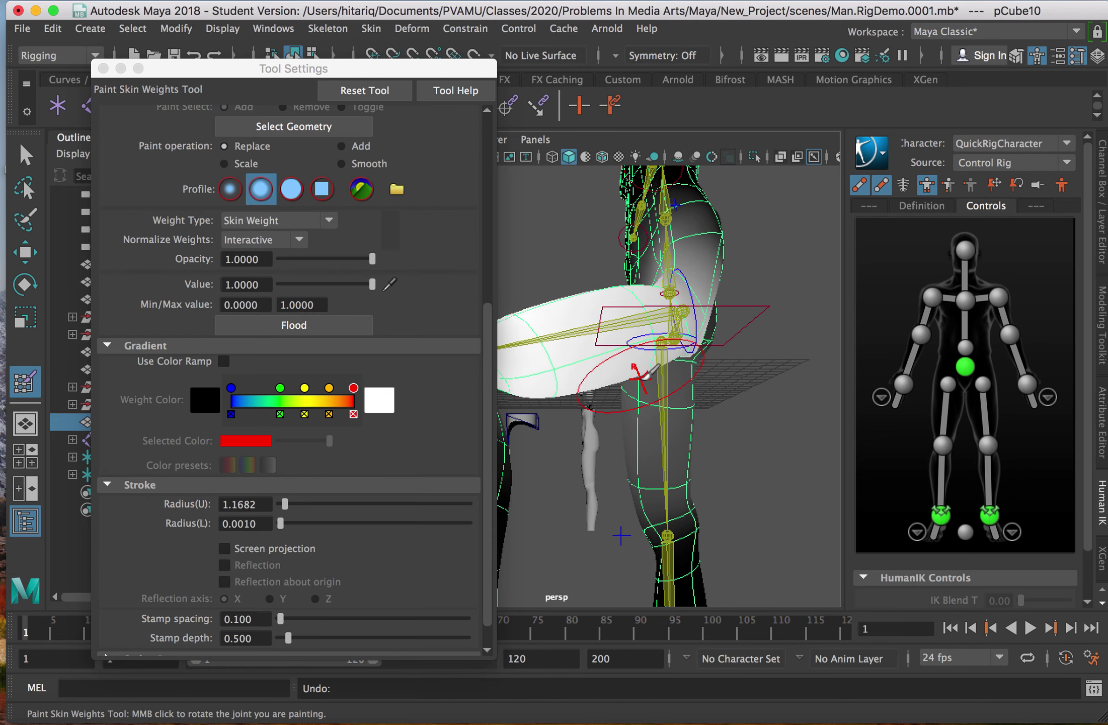
- Select the QuickRigCharacter_Hips influence, try a value 1 stroke over the left hip, and undo it
left_click_drag(587, 372, 824, 439, "alt")
scroll(322, 295, "up", 5)
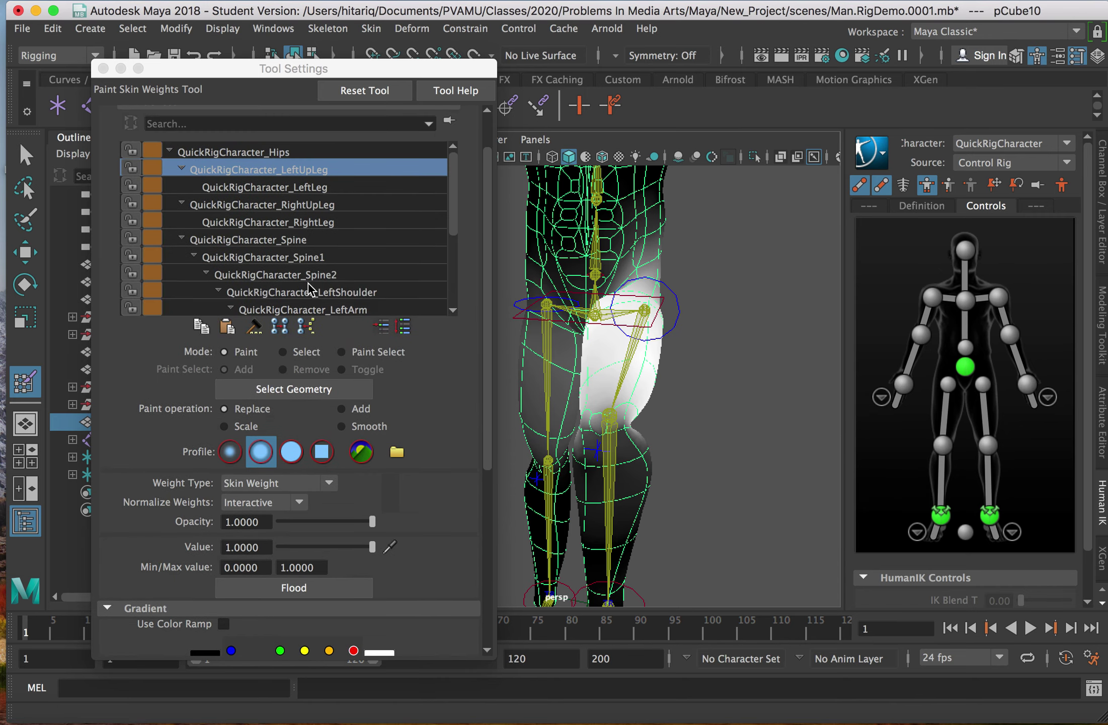
left_click(286, 152)
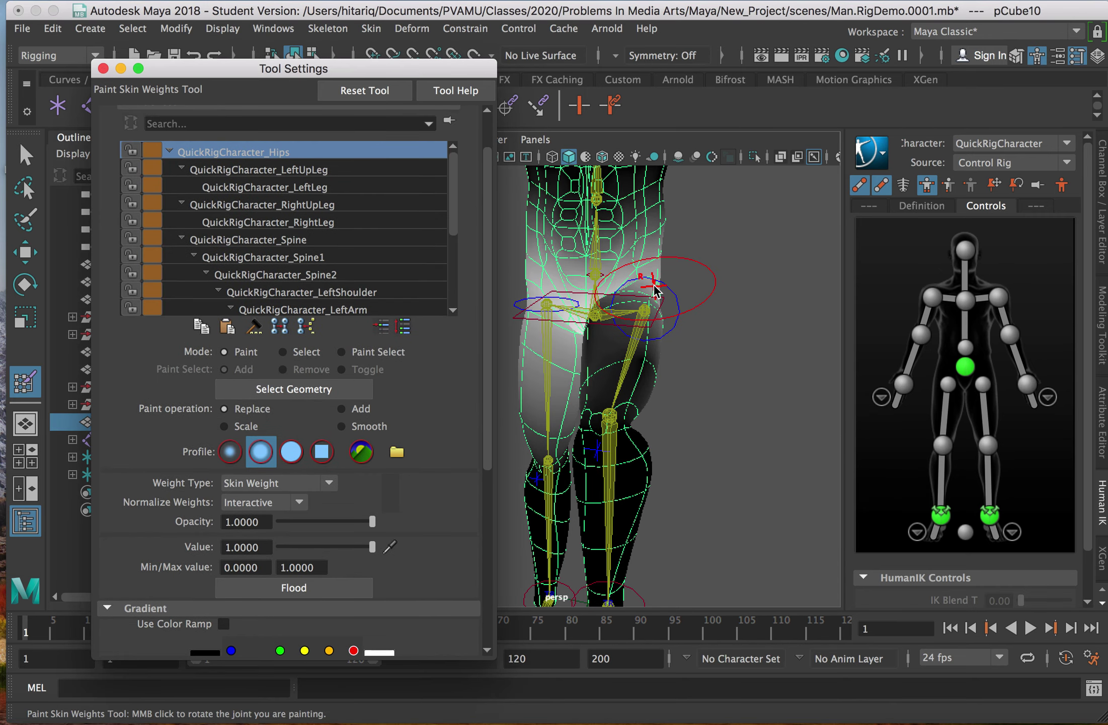
left_click(629, 287)
left_click_drag(605, 290, 485, 347, "alt")
key("ctrl+z")
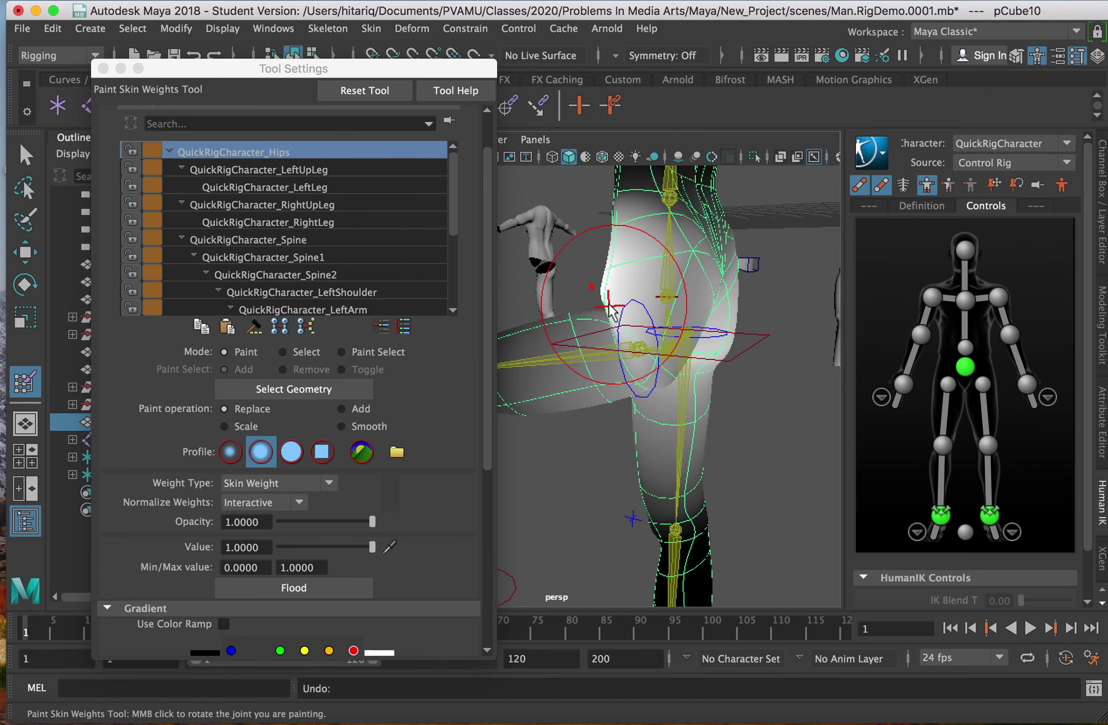
- Paint QuickRigCharacter_Hips weight at value 1 around the buttocks and undo the last stroke
middle_click_drag(668, 345, 697, 333)
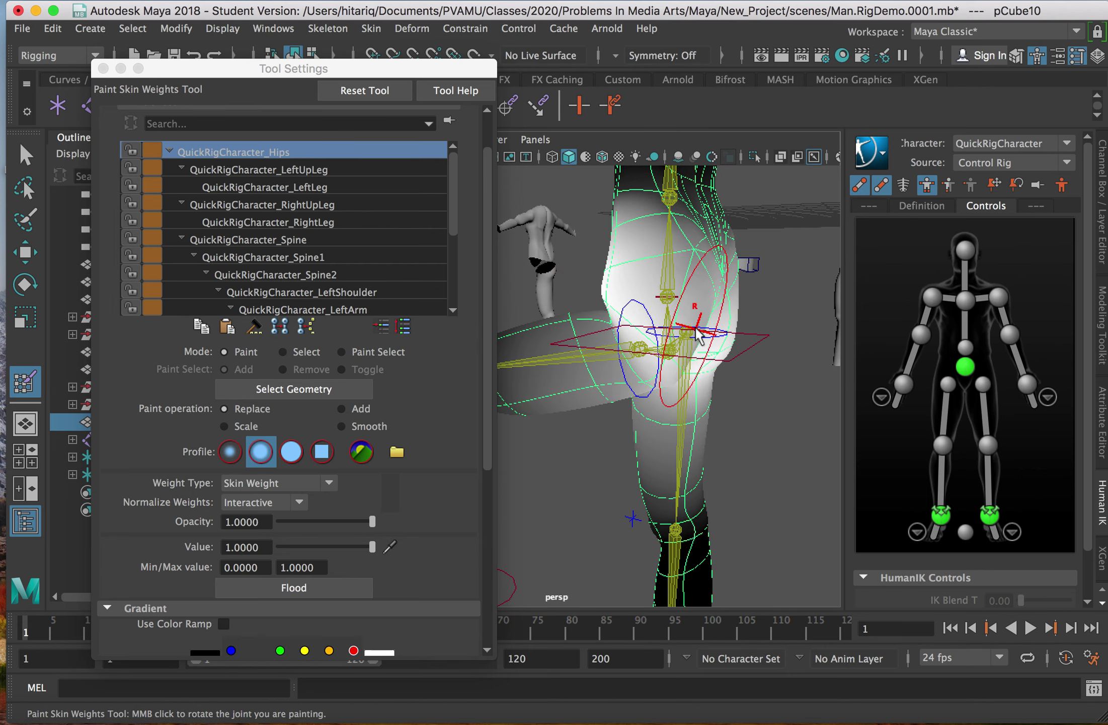
mouse_move(760, 375)
left_mouse_down("alt")
mouse_move(629, 367)
mouse_move(712, 375)
mouse_move(668, 341)
mouse_move(600, 342)
mouse_move(697, 331)
mouse_move(804, 344)
mouse_move(816, 362)
mouse_move(793, 351)
left_mouse_up("alt")
left_click(661, 305)
key("super+z")
left_click_drag(659, 376, 691, 377, "alt")
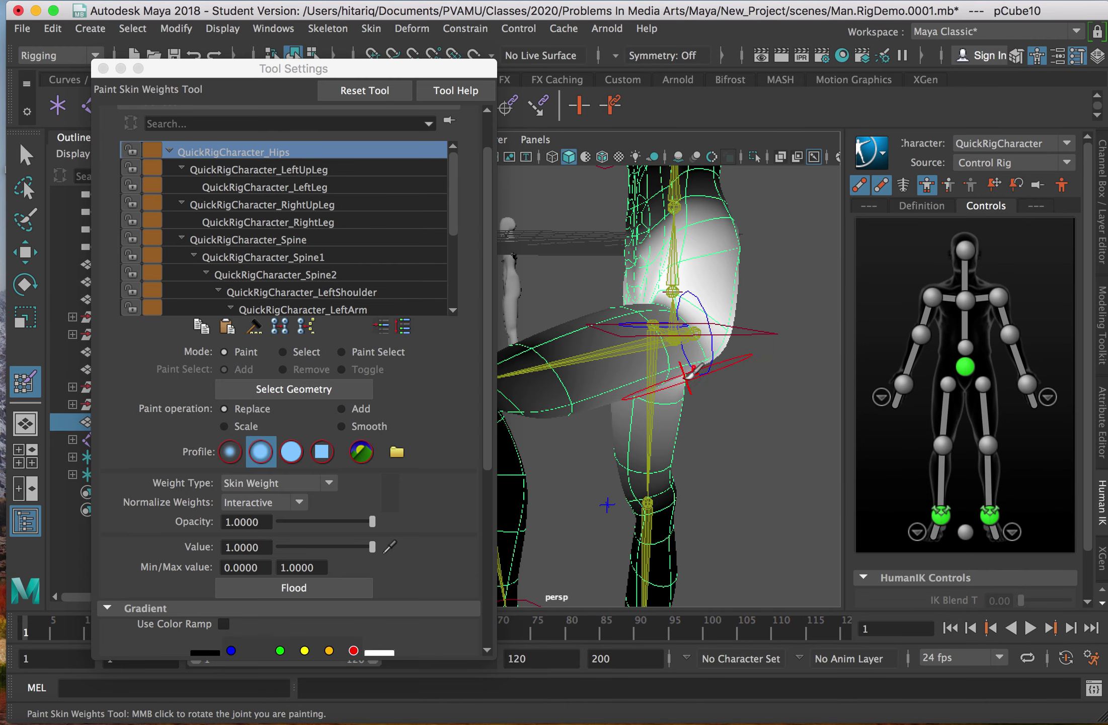
- Set the paint value to 0 and paint the QuickRigCharacter_Hips weight off the raised left upper thigh
left_click_drag(300, 548, 278, 548)
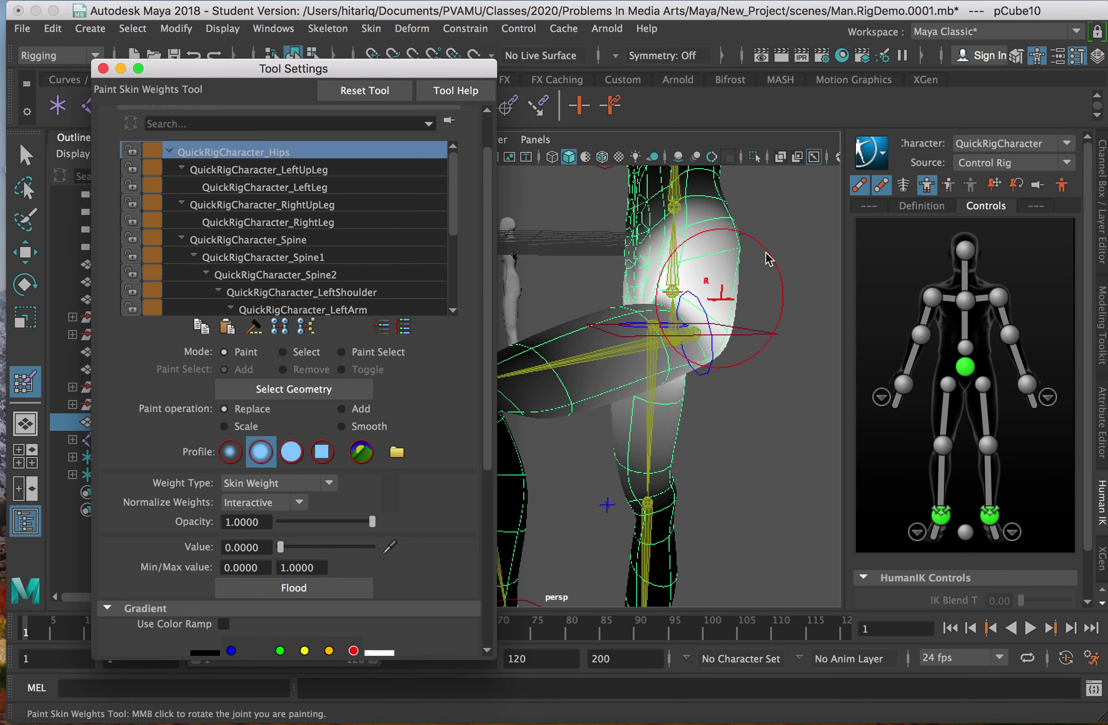
mouse_move(661, 312)
left_mouse_down()
mouse_move(701, 325)
mouse_move(717, 414)
left_mouse_up()
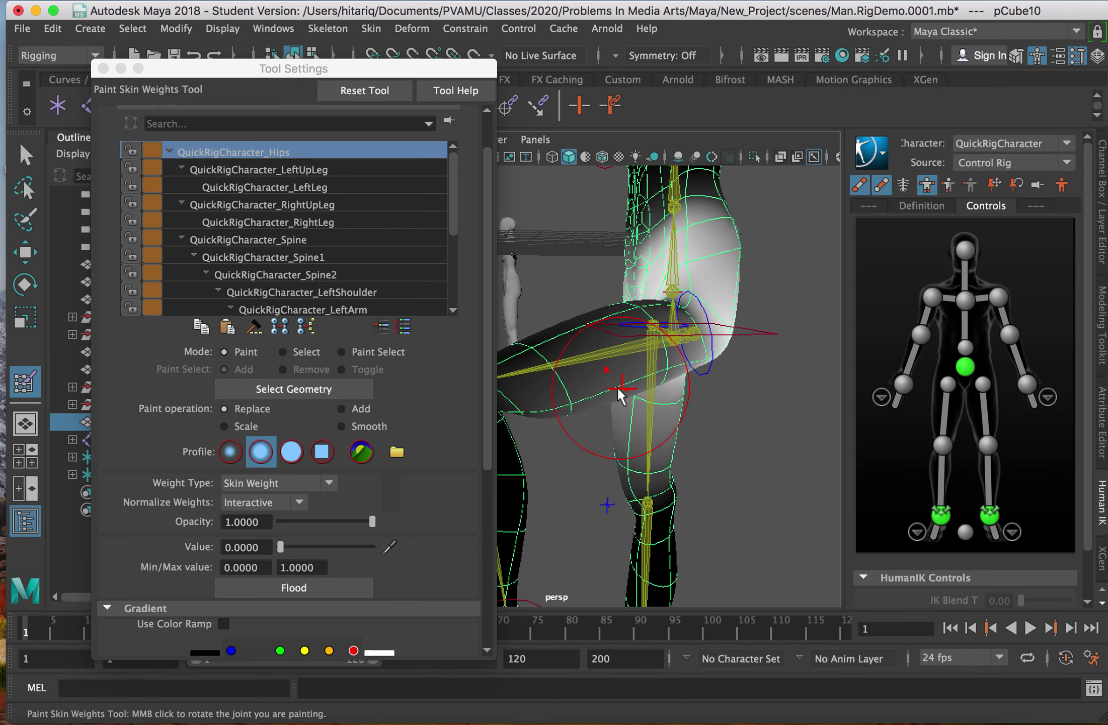
mouse_move(521, 423)
left_mouse_down("alt")
mouse_move(731, 423)
mouse_move(579, 389)
mouse_move(679, 438)
mouse_move(738, 438)
mouse_move(685, 466)
mouse_move(712, 425)
mouse_move(655, 373)
mouse_move(883, 398)
mouse_move(715, 395)
mouse_move(737, 376)
mouse_move(767, 378)
left_mouse_up("alt")
- Lower the left foot control with the Move tool until the raised left leg is nearly straight
key("w")
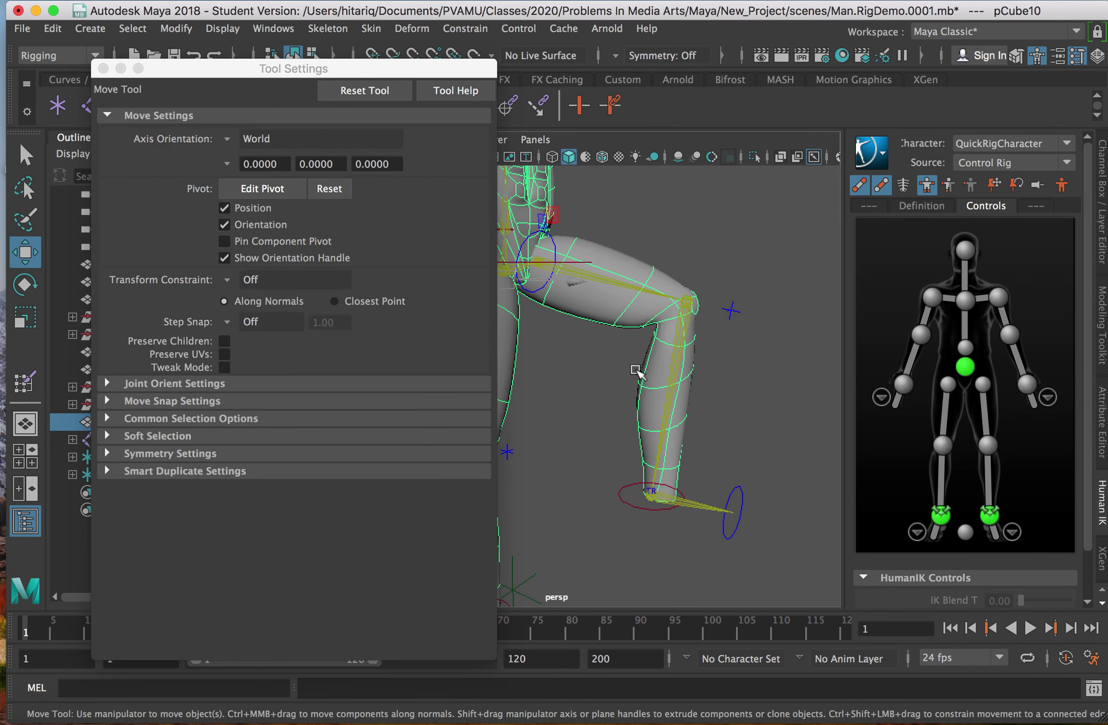
left_click(624, 486)
left_click_drag(649, 417, 613, 514)
left_click_drag(657, 363, 496, 369, "alt")
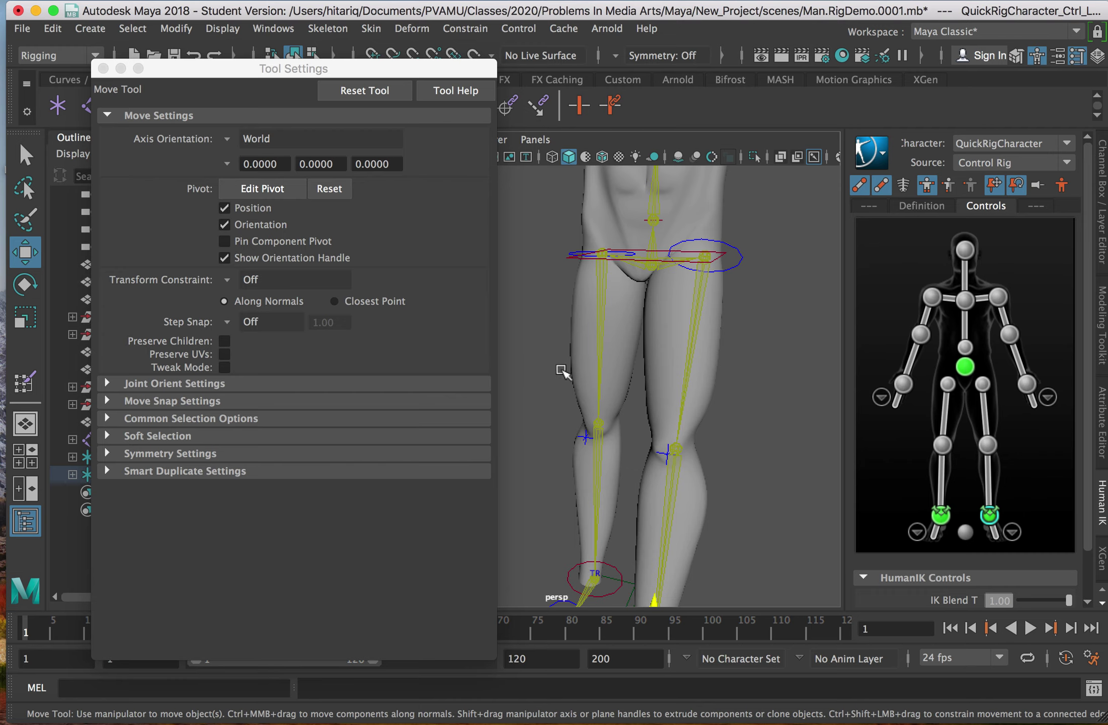
- Move the left foot control back beside the right foot so the character stands on both legs
middle_click_drag(562, 369, 587, 252, "alt")
left_click_drag(751, 574, 577, 417, "alt")
middle_click_drag(661, 507, 747, 443, "alt")
left_click_drag(559, 477, 763, 464)
middle_click_drag(748, 472, 580, 459, "alt")
mouse_move(629, 482)
left_mouse_down("alt")
mouse_move(628, 455)
mouse_move(557, 448)
mouse_move(706, 475)
mouse_move(642, 463)
left_mouse_up("alt")
left_click_drag(650, 381, 675, 380)
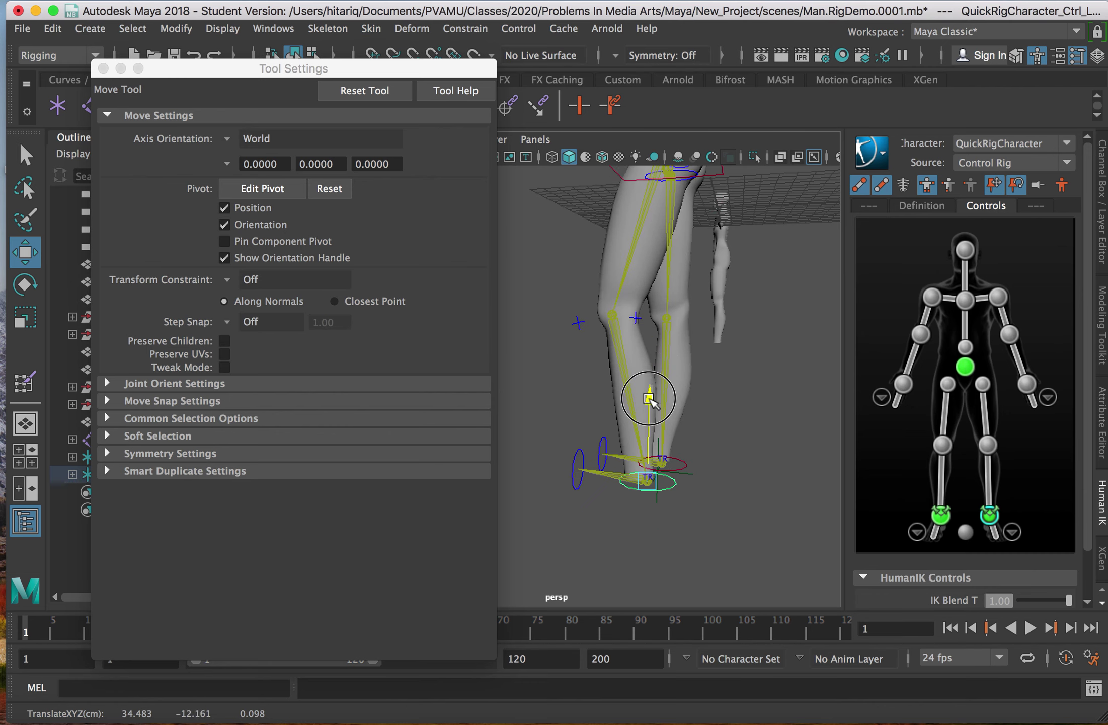
left_click_drag(649, 411, 653, 307, "alt")
middle_click_drag(654, 306, 711, 393, "alt")
left_click_drag(737, 426, 691, 389, "alt")
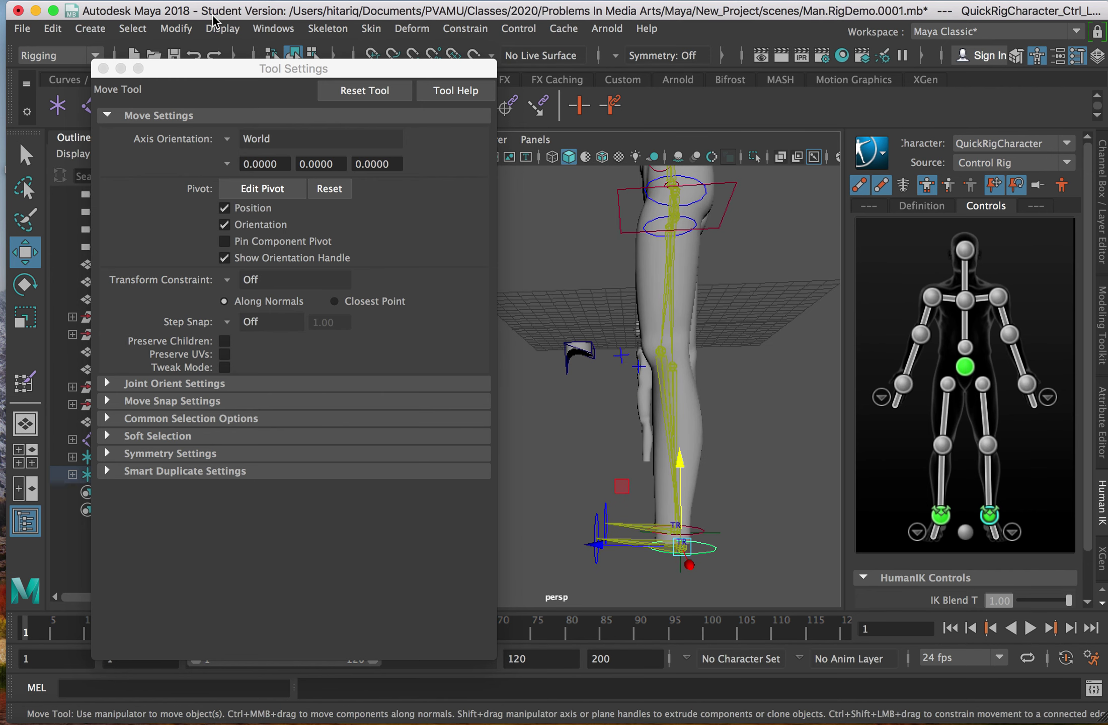
right_click(873, 717)
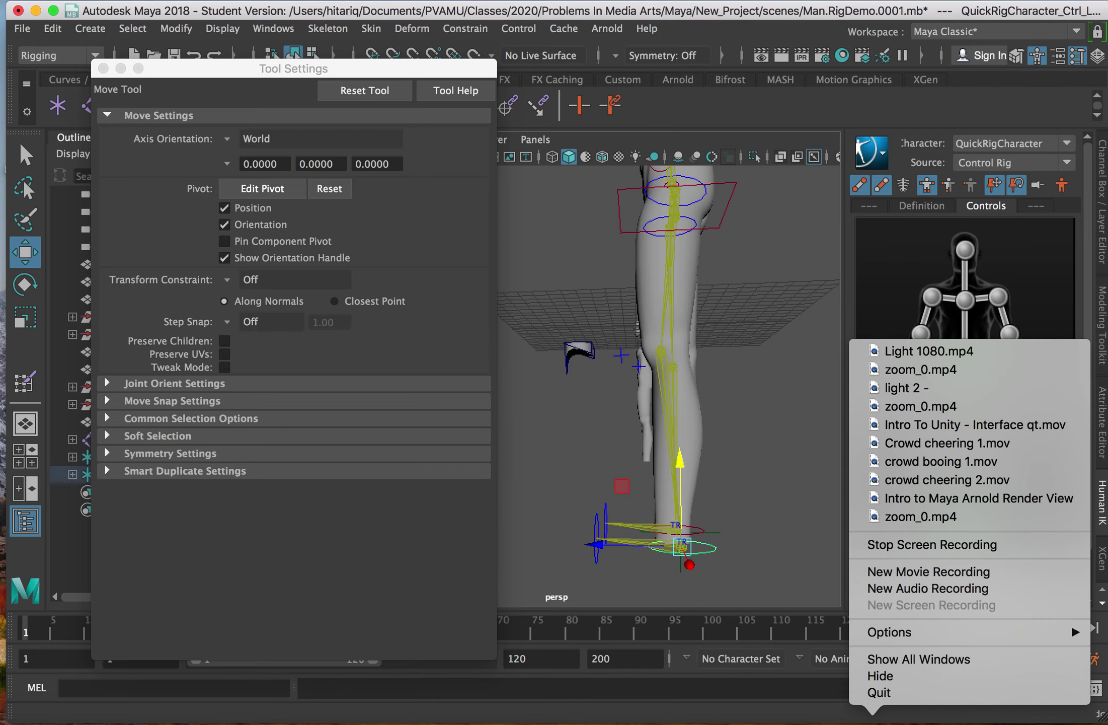